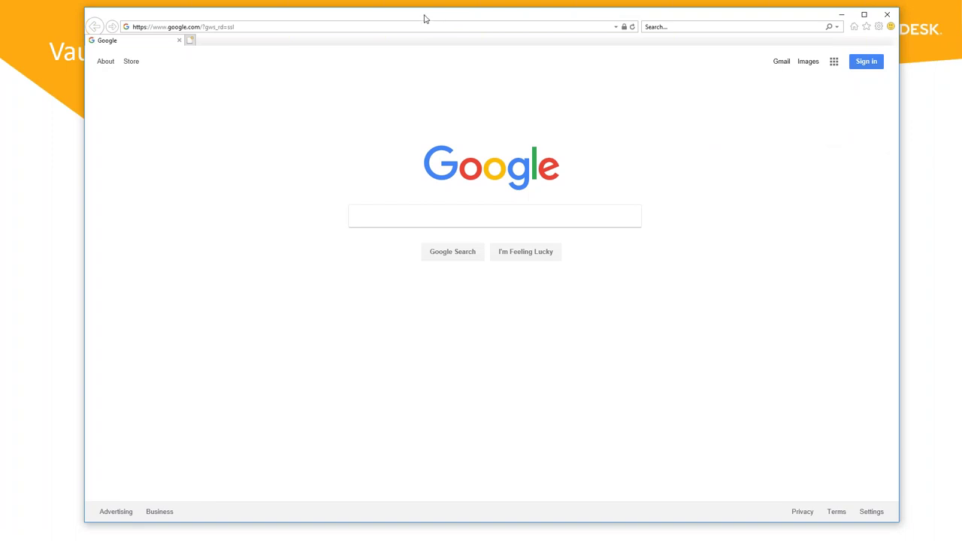
pyautogui.moveTo(415, 17); pyautogui.dragTo(412, 19)
pyautogui.click(357, 30)
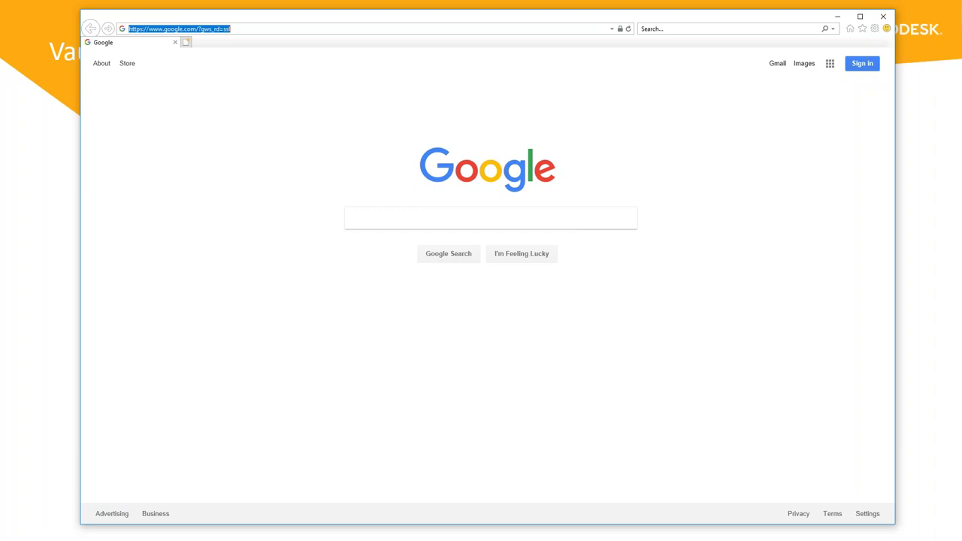
pyautogui.write('a')
pyautogui.press('BackSpace')
pyautogui.write('vaultproserver/')
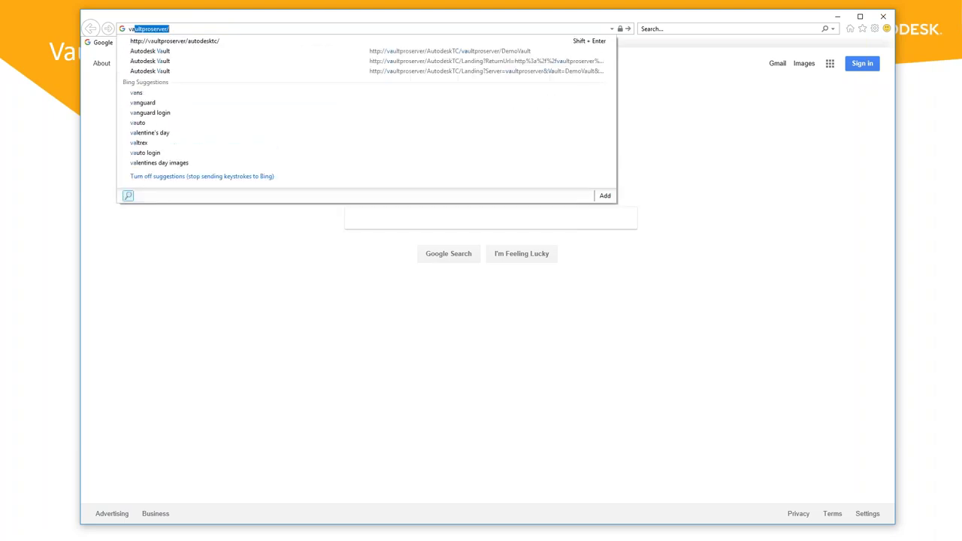
pyautogui.press('Down')
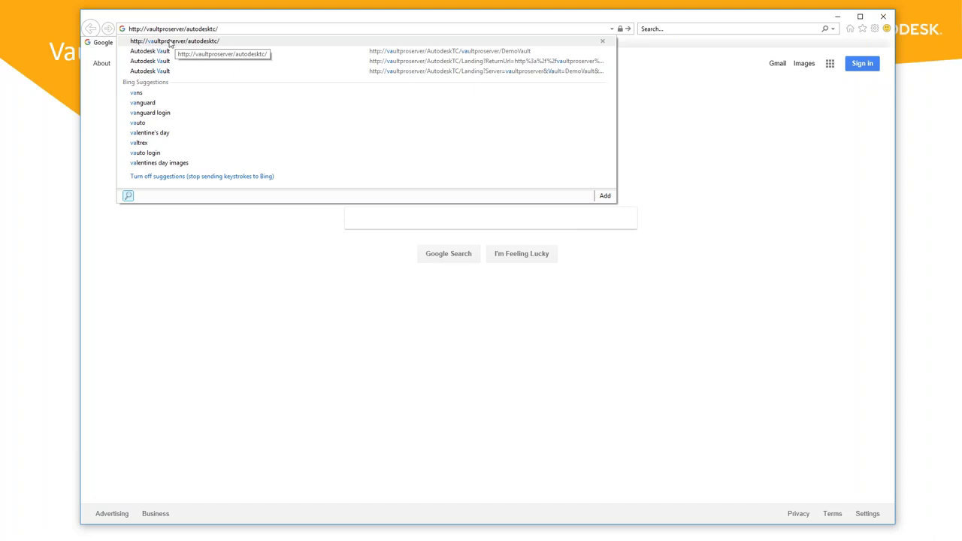
pyautogui.click(215, 42)
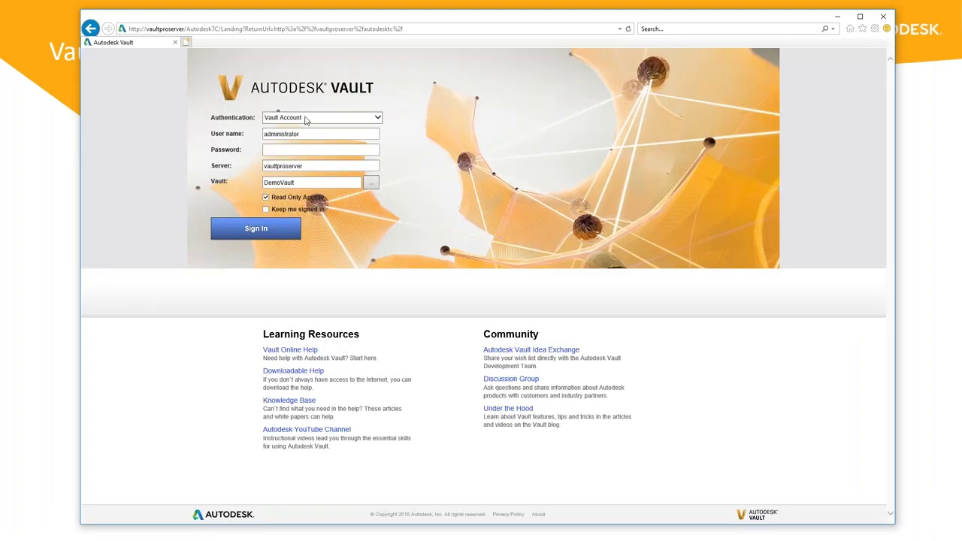
# Step: Sign in to DemoVault on the vaultproserver server with a Vault account and read-only access
pyautogui.click(300, 165)
pyautogui.click(369, 188)
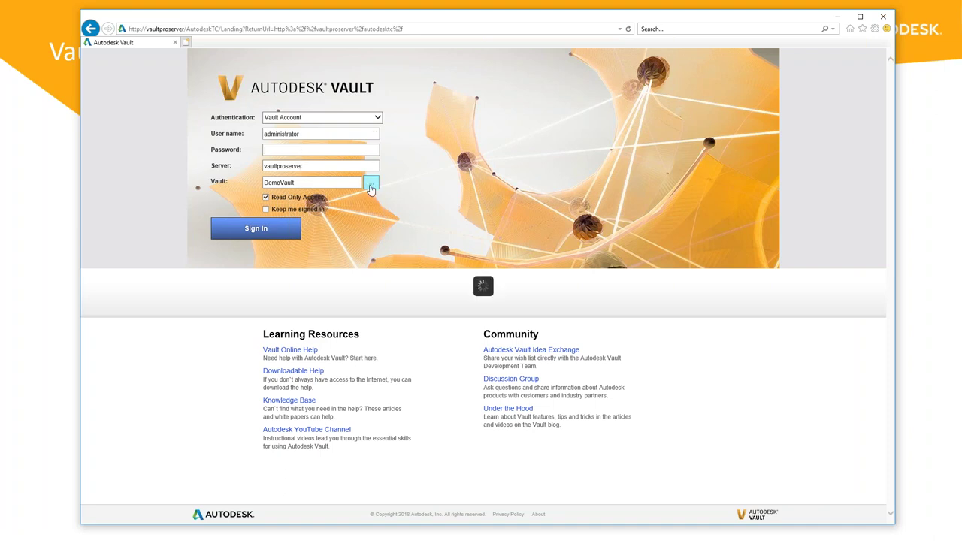
pyautogui.click(565, 233)
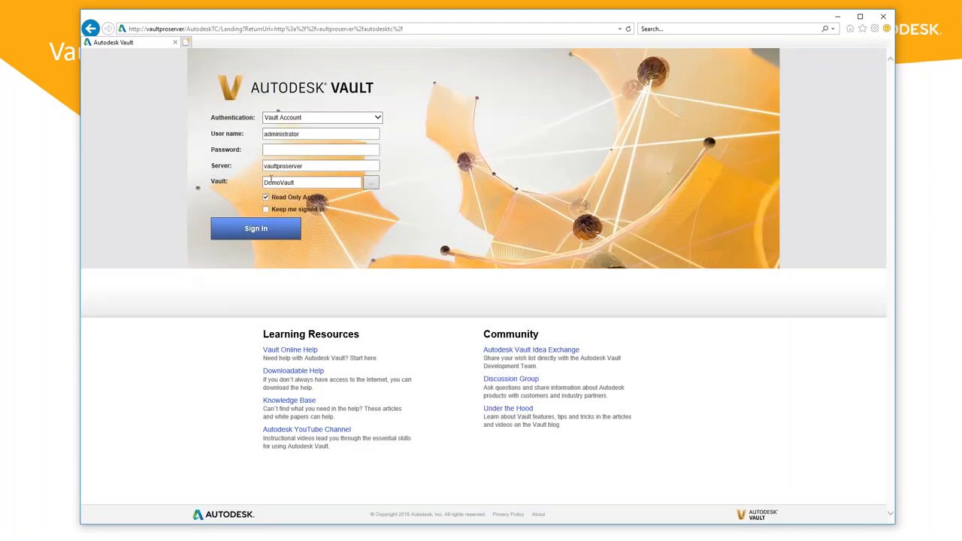
pyautogui.click(254, 232)
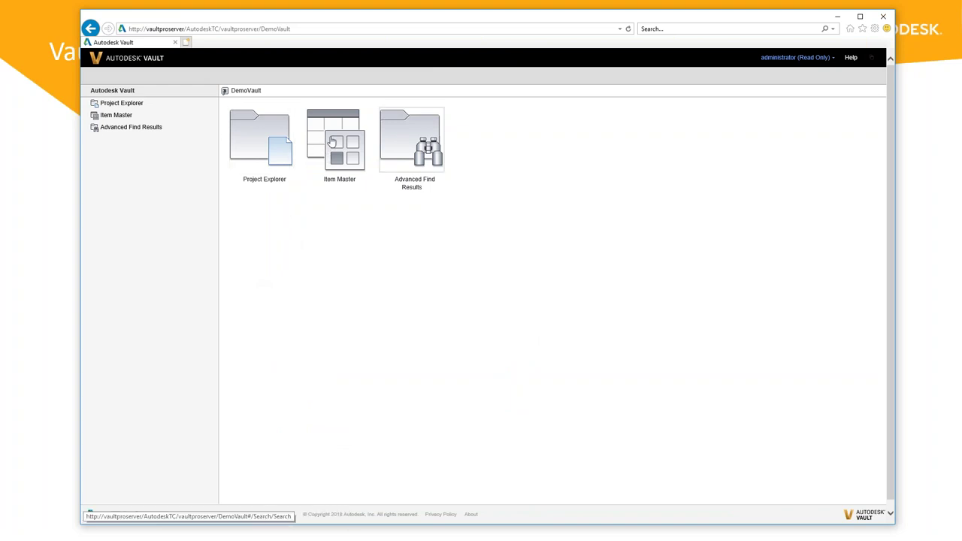
# Step: View the Project Explorer folders and the Advanced Find Results, and return to Project Explorer
pyautogui.click(118, 108)
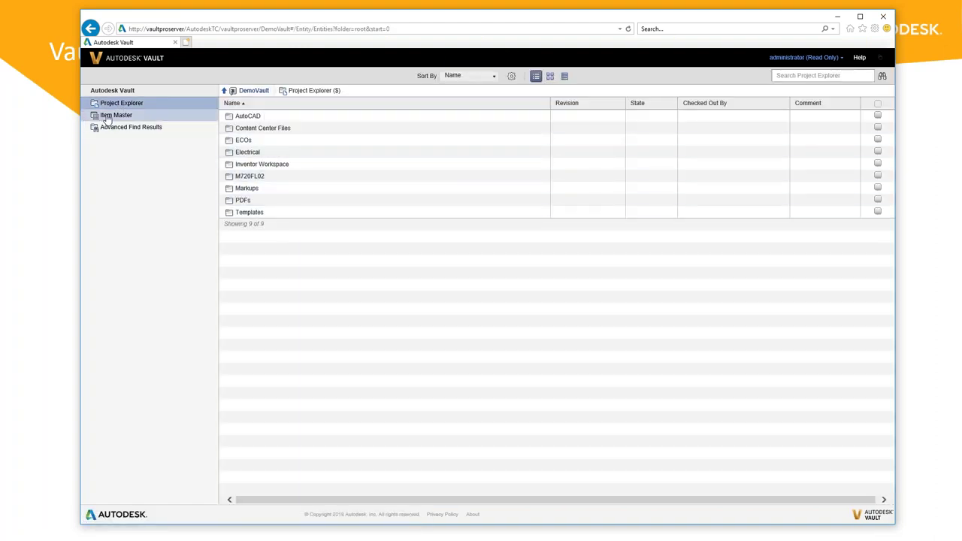
pyautogui.click(124, 131)
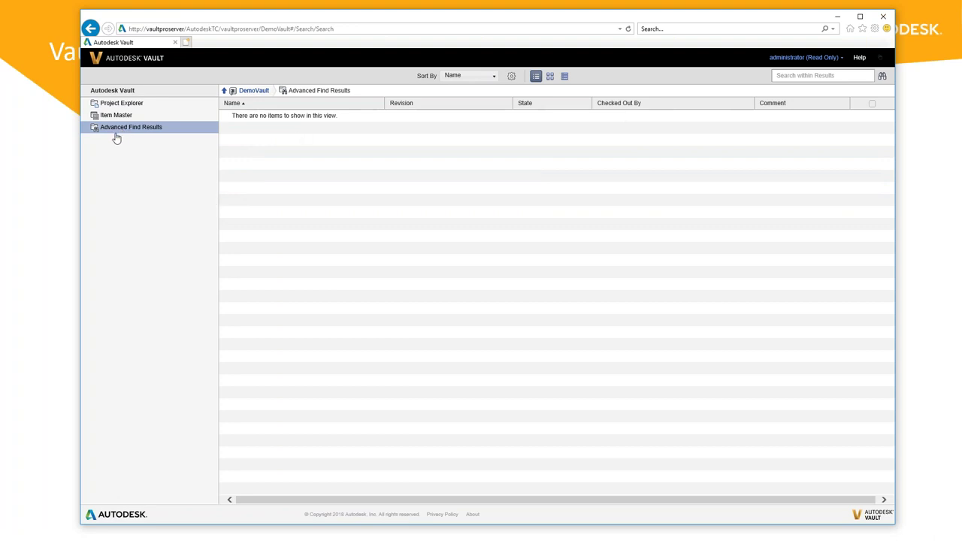
pyautogui.click(122, 105)
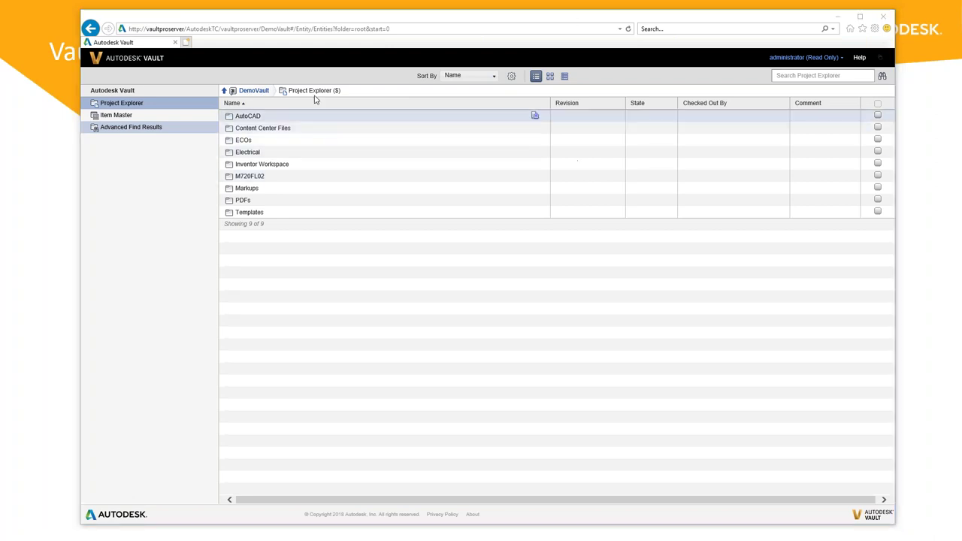
# Step: Search Project Explorer for "Workgroup Carb" and open the preview of the Workgroup Carb.idw drawing
pyautogui.click(806, 76)
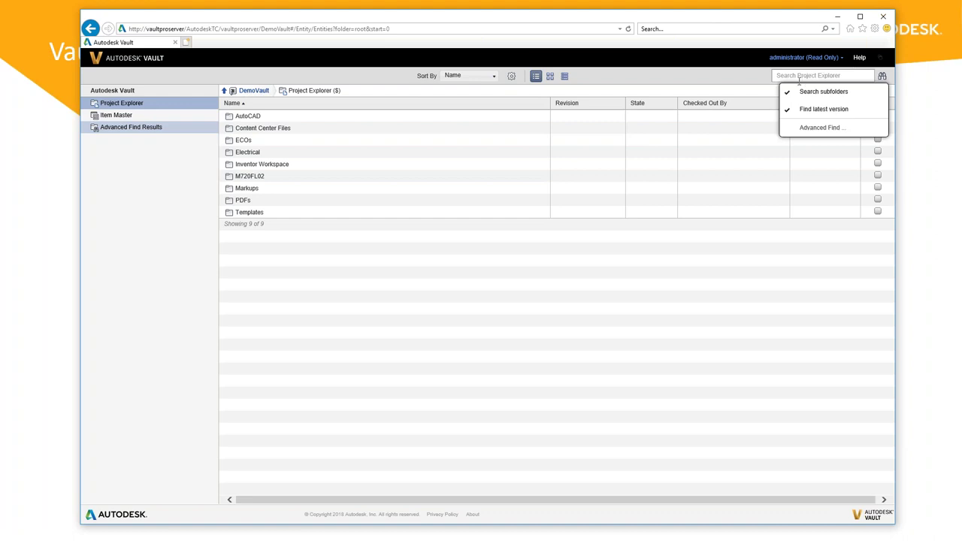
pyautogui.click(800, 76)
pyautogui.write('Work')
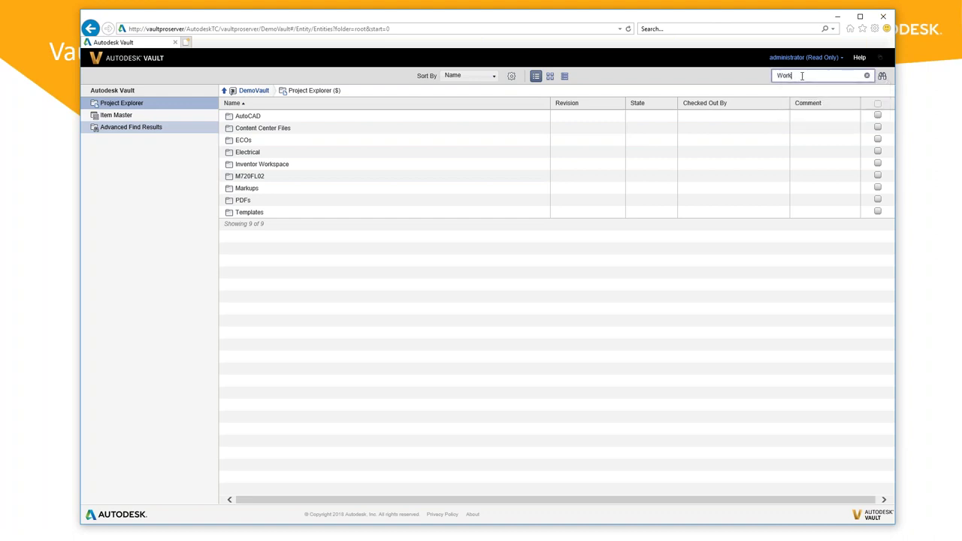
pyautogui.write('group Carb')
pyautogui.press('Return')
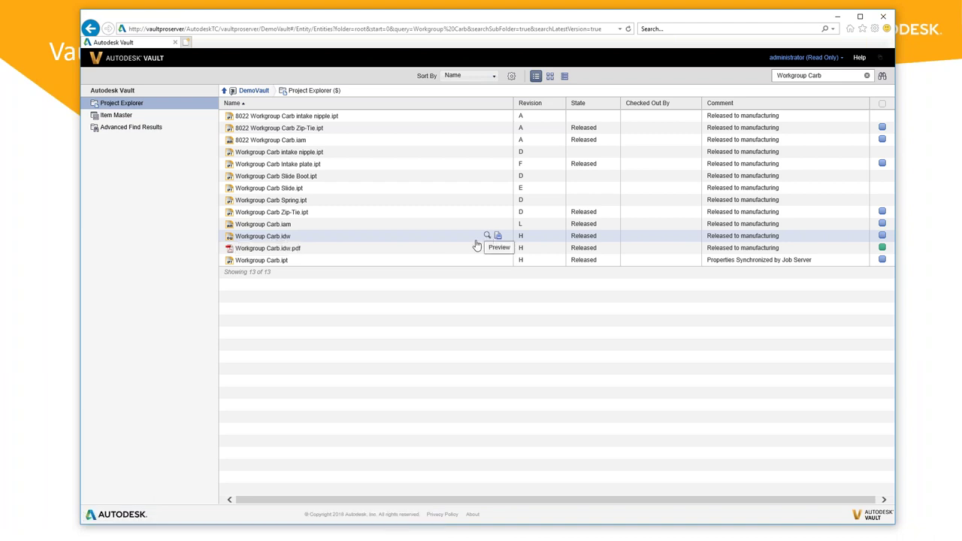
pyautogui.click(488, 237)
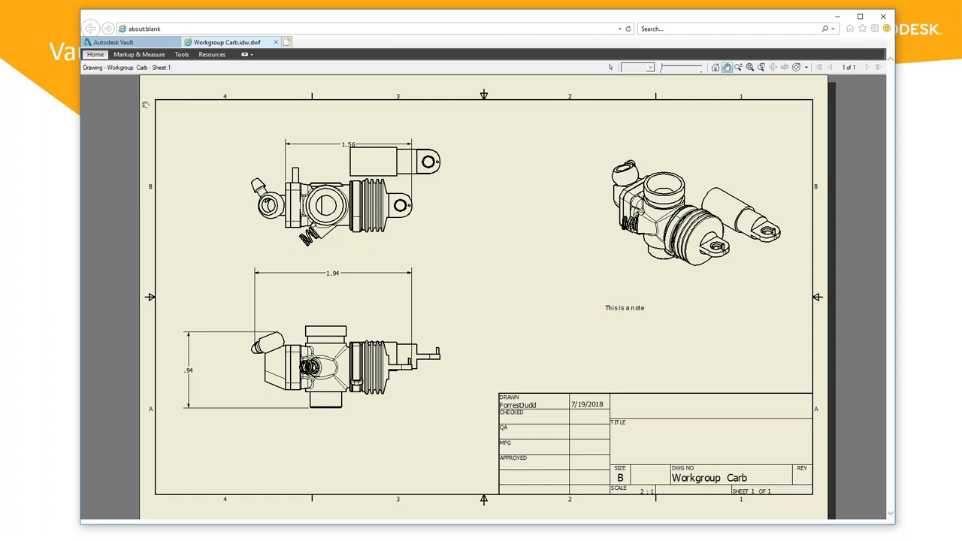
pyautogui.click(140, 55)
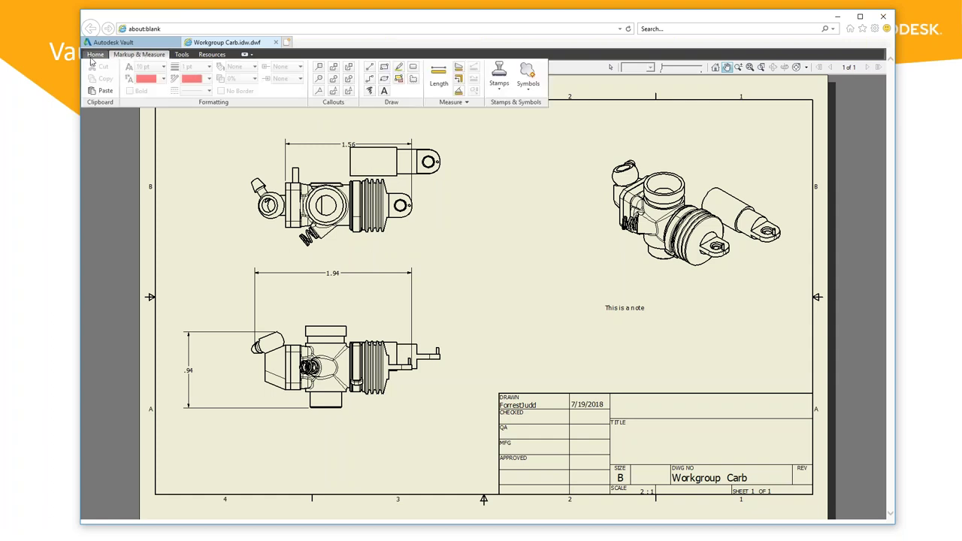
pyautogui.click(183, 56)
pyautogui.click(276, 157)
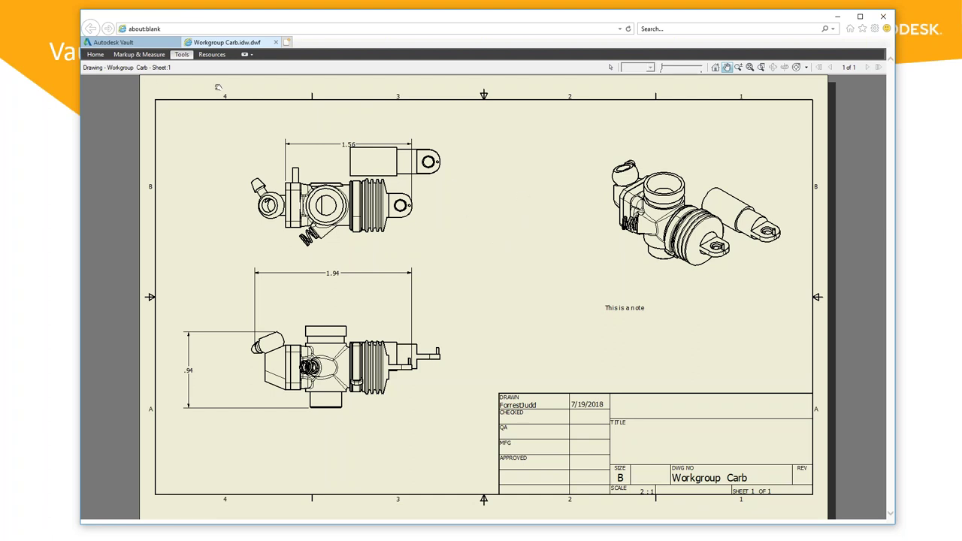
pyautogui.click(95, 54)
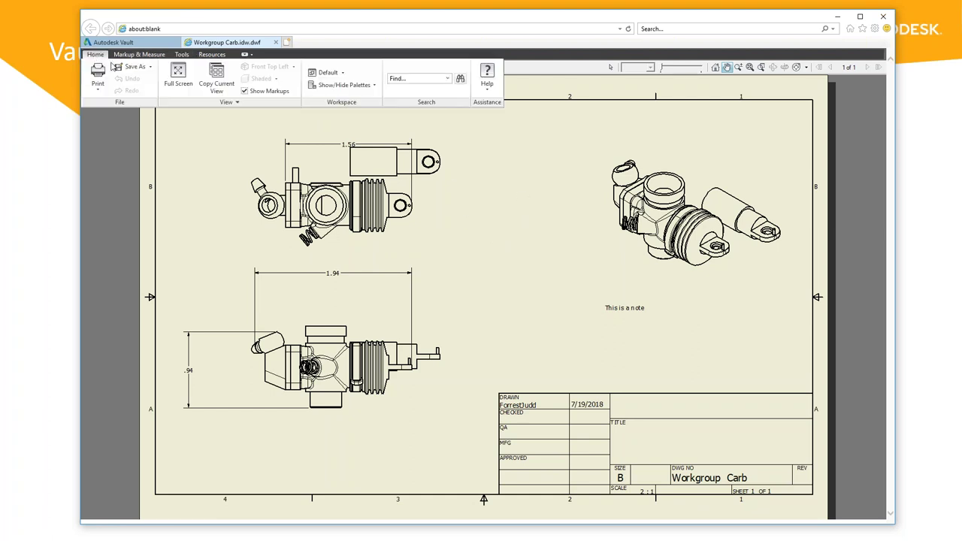
pyautogui.click(135, 68)
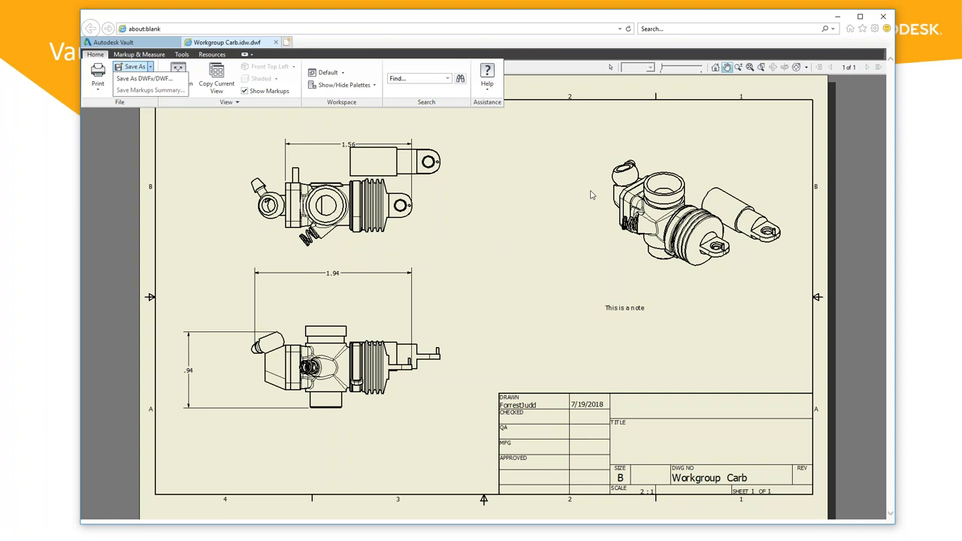
pyautogui.click(175, 135)
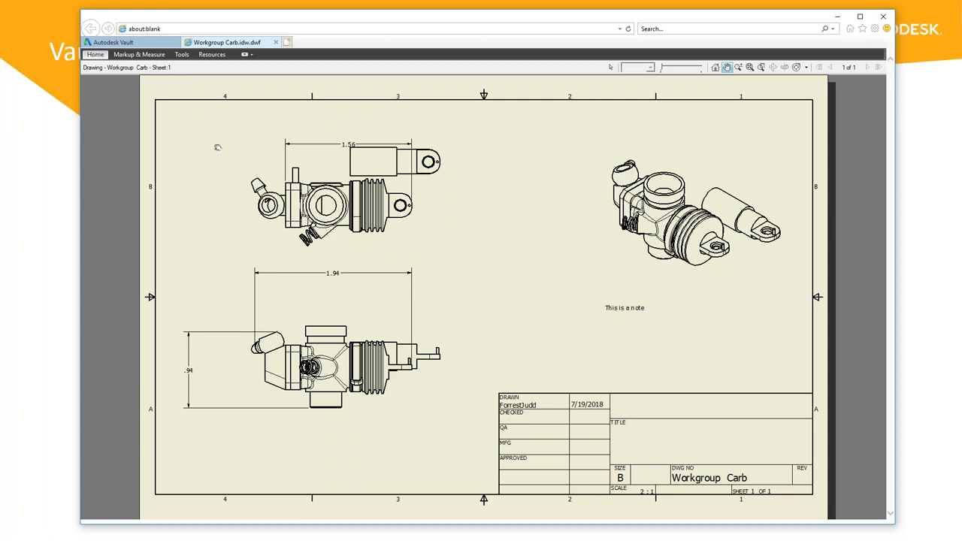
# Step: Add a callout reading "Put something in" that points to the cylindrical slide in the upper drawing view
pyautogui.click(135, 56)
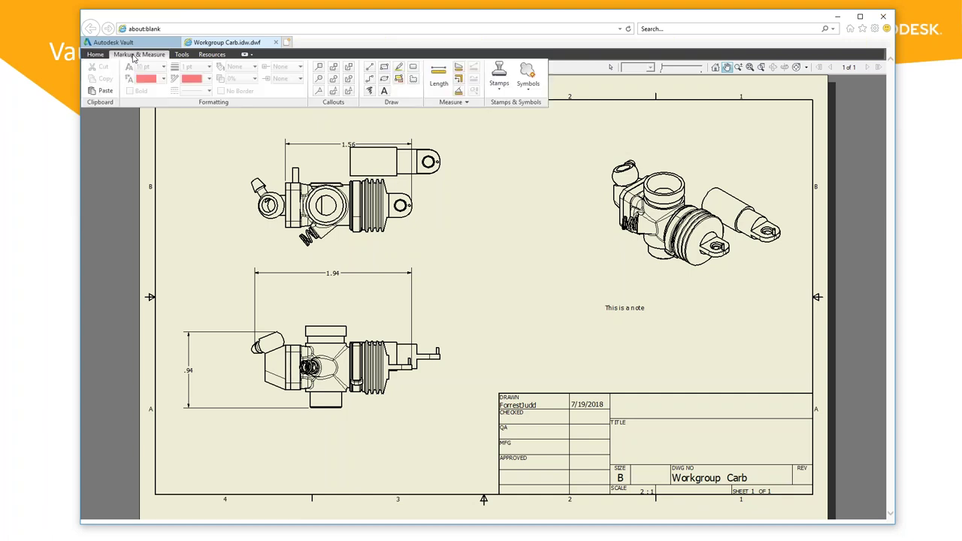
pyautogui.click(332, 70)
pyautogui.click(385, 164)
pyautogui.click(458, 133)
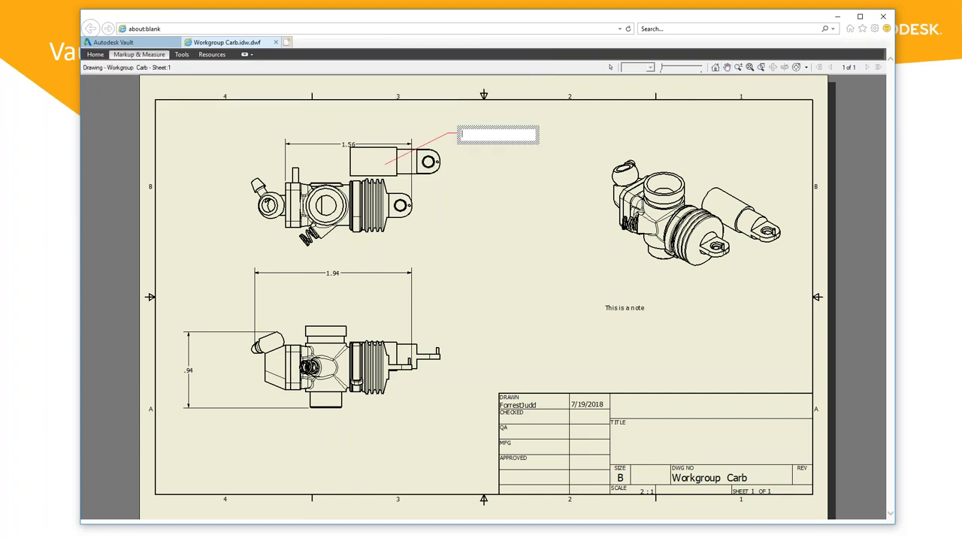
pyautogui.write('Put somethin')
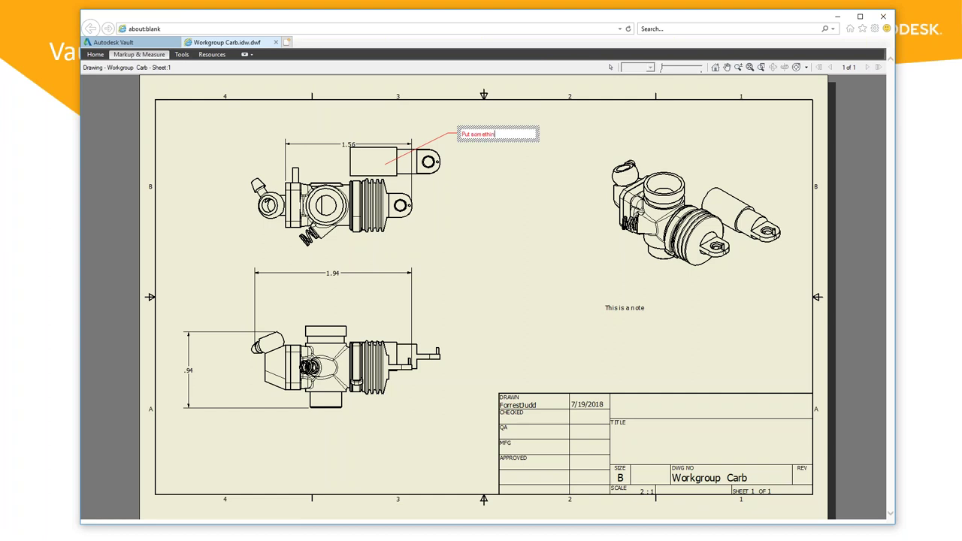
pyautogui.write('g in')
pyautogui.click(526, 182)
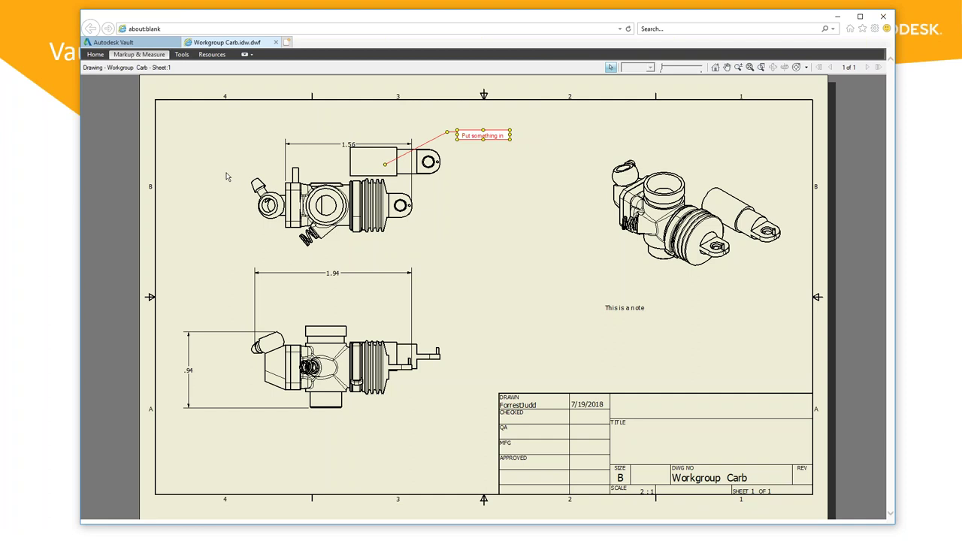
pyautogui.click(512, 172)
# Step: Return to the Vault search results, download the Workgroup Carb.idw source file and save it
pyautogui.click(132, 44)
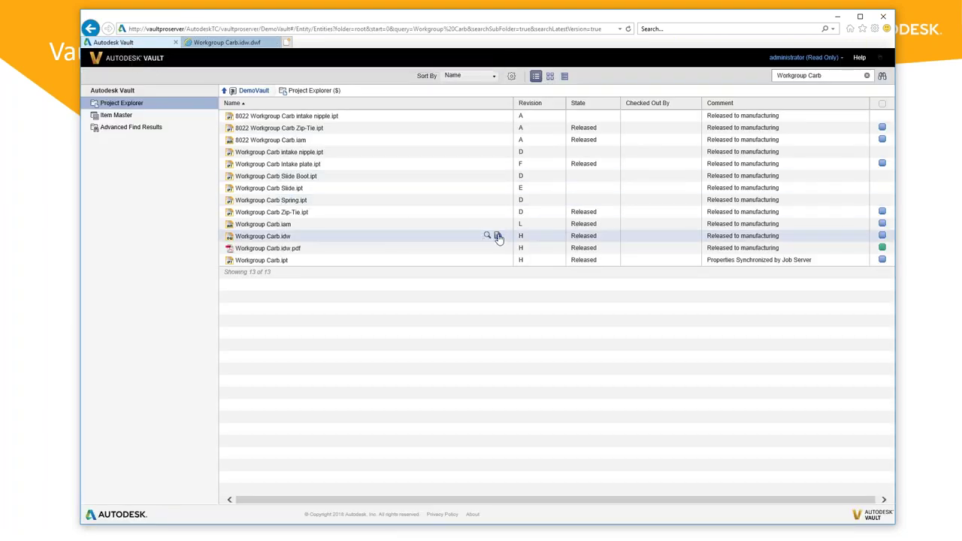
pyautogui.click(497, 236)
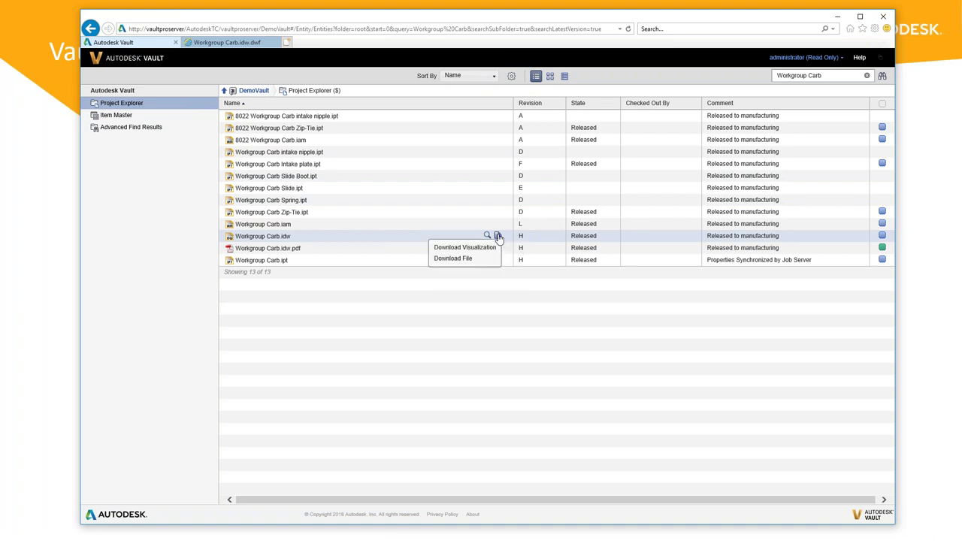
pyautogui.click(454, 259)
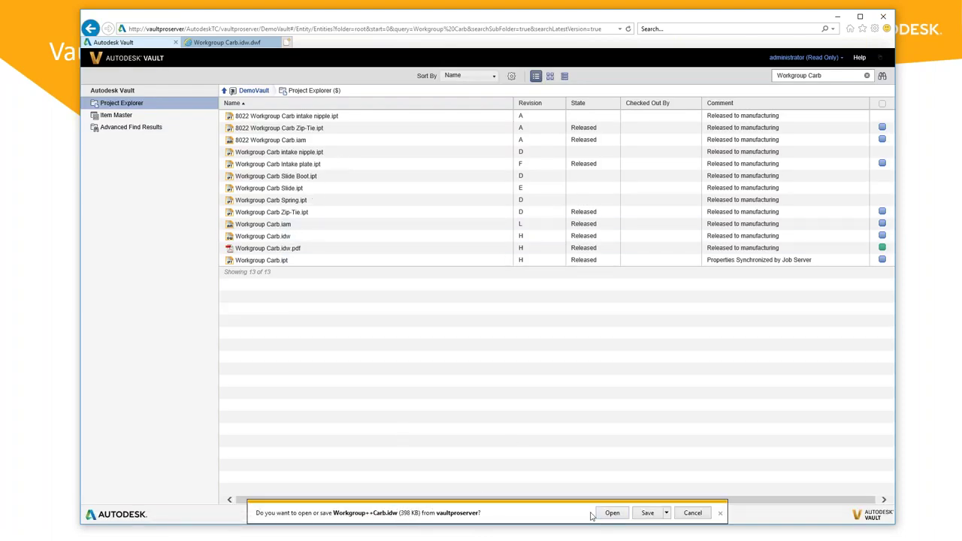
pyautogui.click(651, 515)
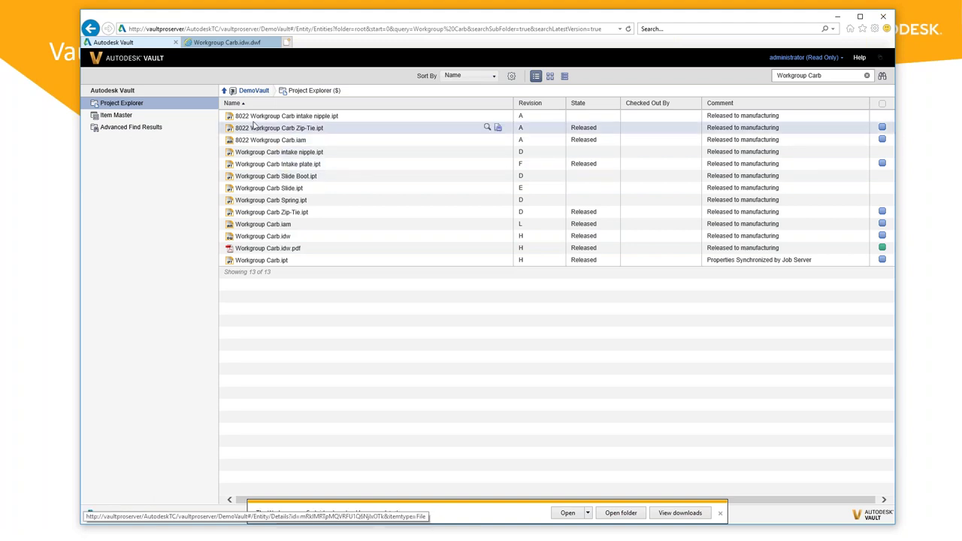
# Step: Search the Item Master for 100015 and open the carburetor item's details with its bill of materials
pyautogui.click(113, 115)
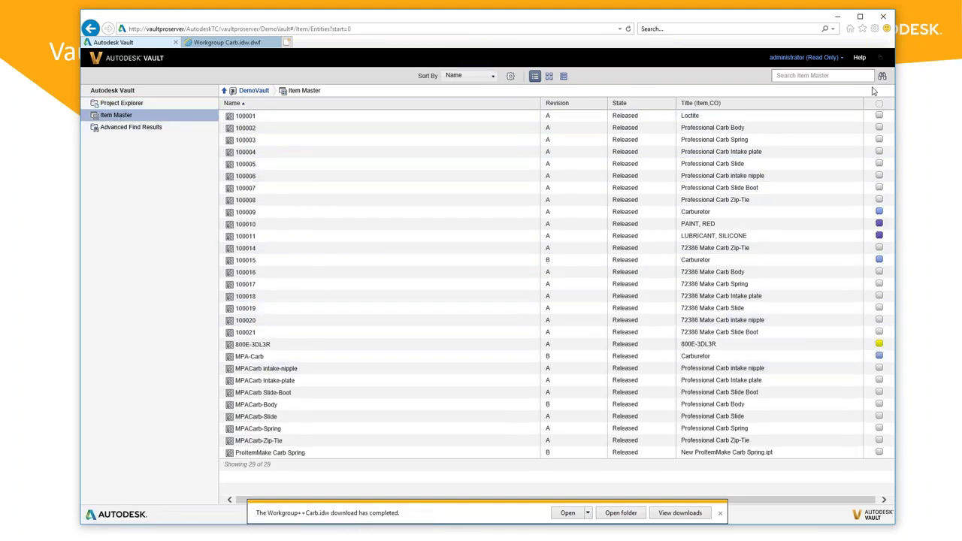
pyautogui.click(812, 74)
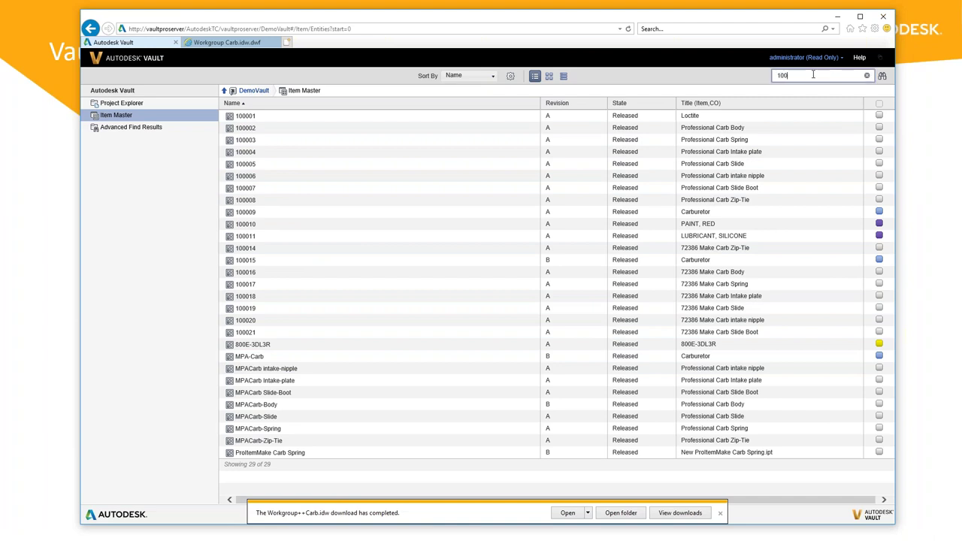
pyautogui.write('100015')
pyautogui.press('Return')
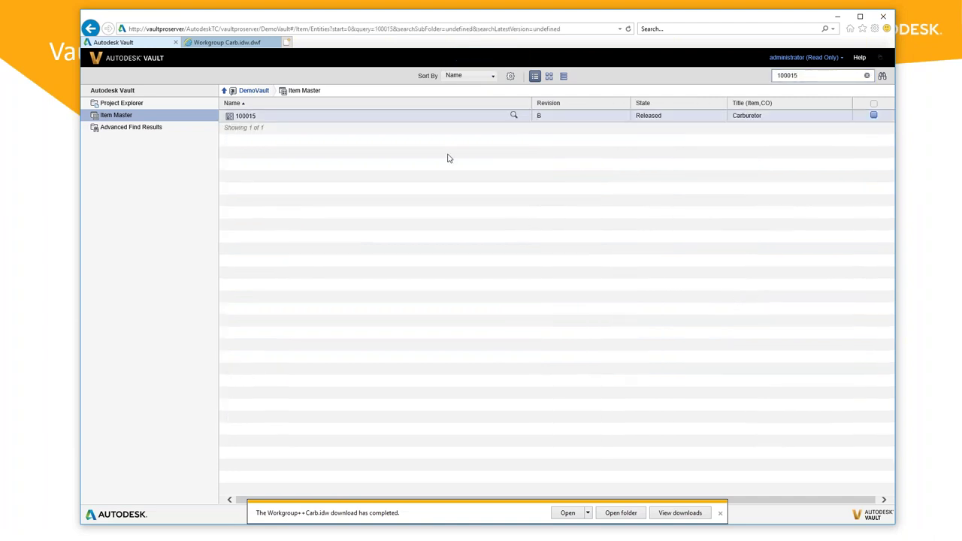
pyautogui.click(236, 118)
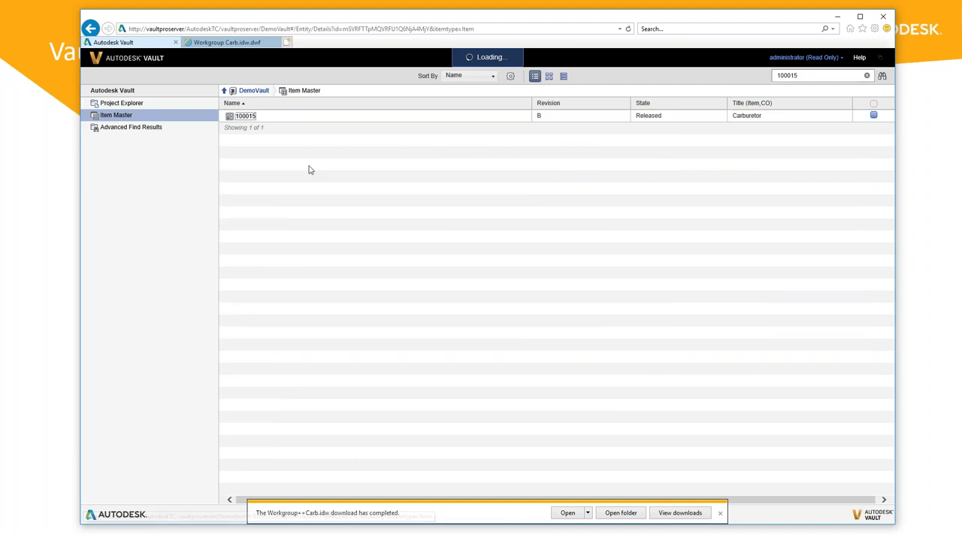
pyautogui.click(383, 129)
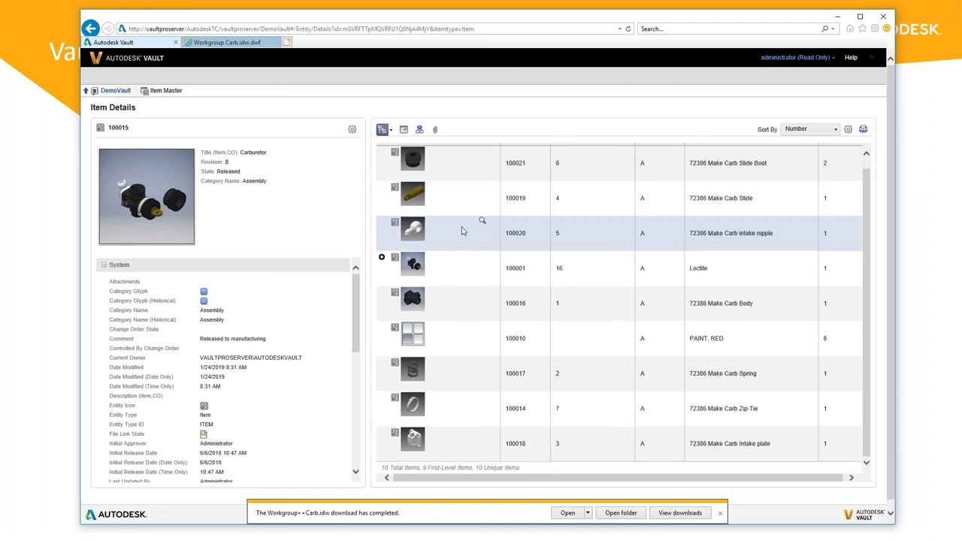
# Step: Dismiss the download notification and expand the Loctite item 100001 in the bill of materials
pyautogui.click(720, 516)
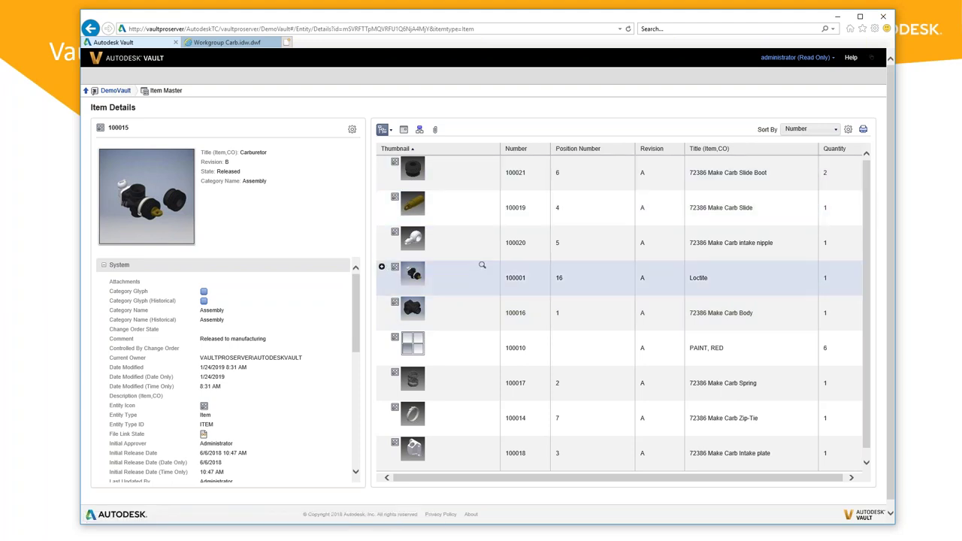
pyautogui.click(382, 268)
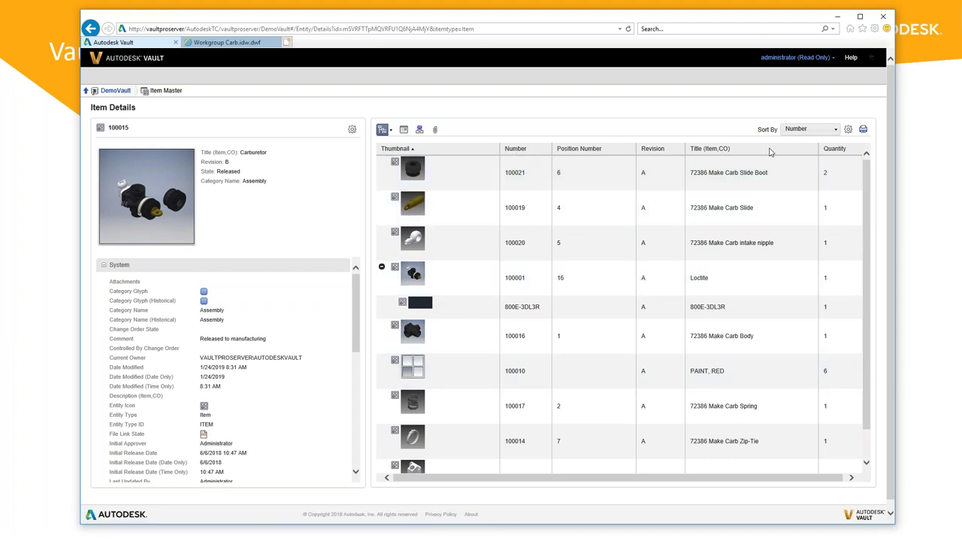
# Step: Customize the bill of materials columns by removing Thumbnail and adding Description (Item,CO), and save the selection
pyautogui.click(848, 130)
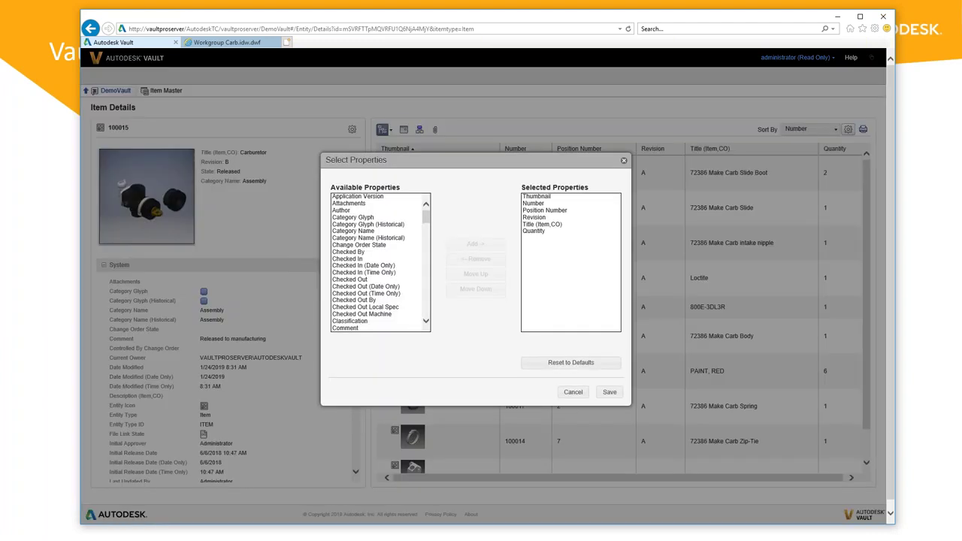
pyautogui.click(543, 197)
pyautogui.click(476, 258)
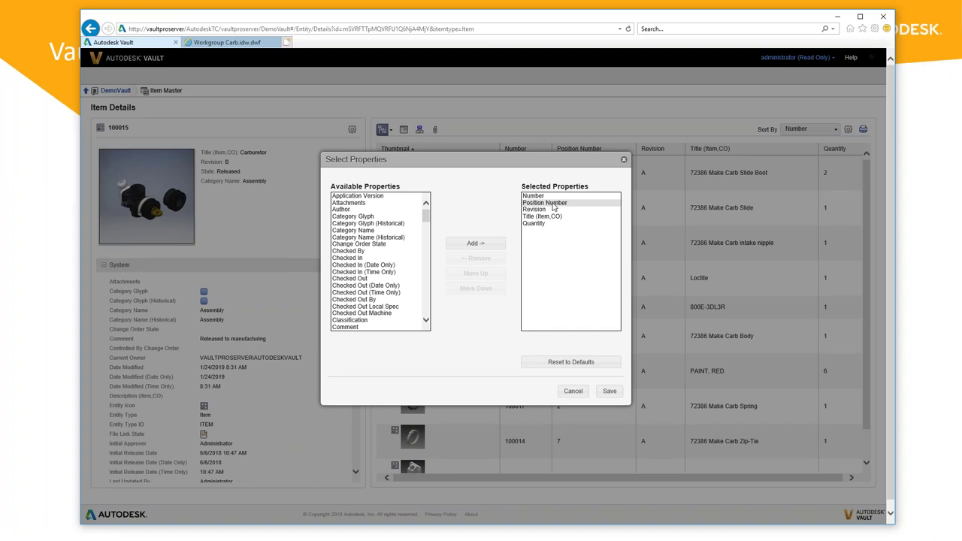
pyautogui.moveTo(423, 218); pyautogui.dragTo(426, 242)
pyautogui.click(360, 271)
pyautogui.click(455, 244)
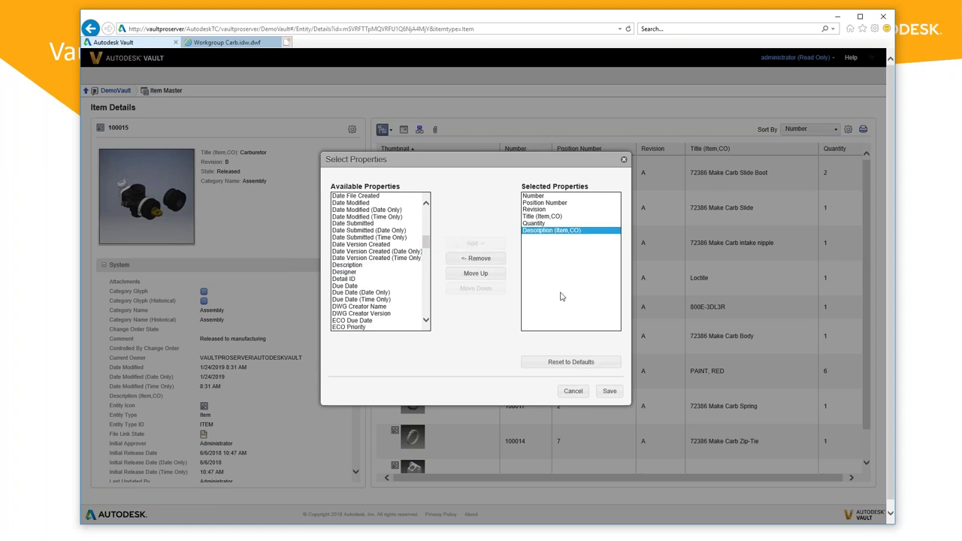
pyautogui.click(609, 391)
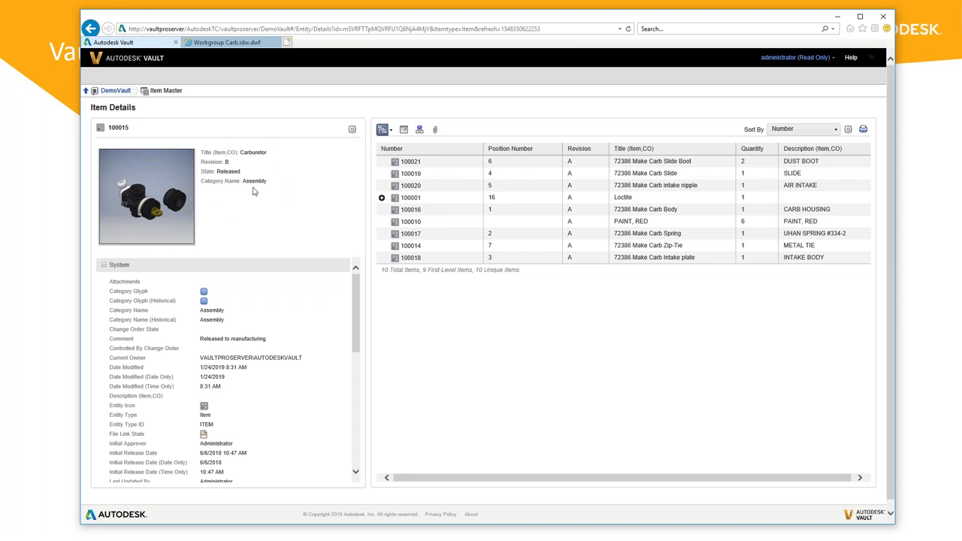
# Step: Expand the Loctite item 100001 again and open the printable version of the bill of materials
pyautogui.click(381, 198)
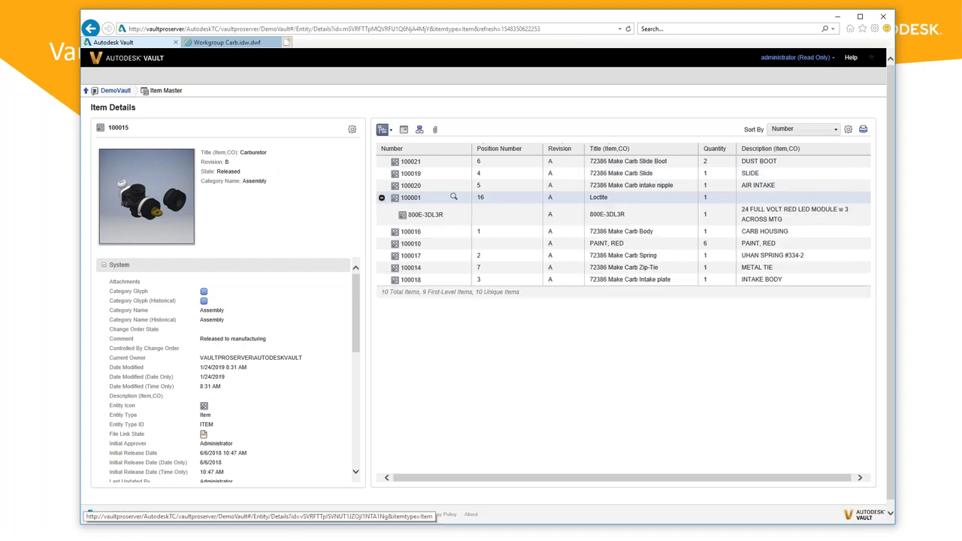
pyautogui.click(862, 130)
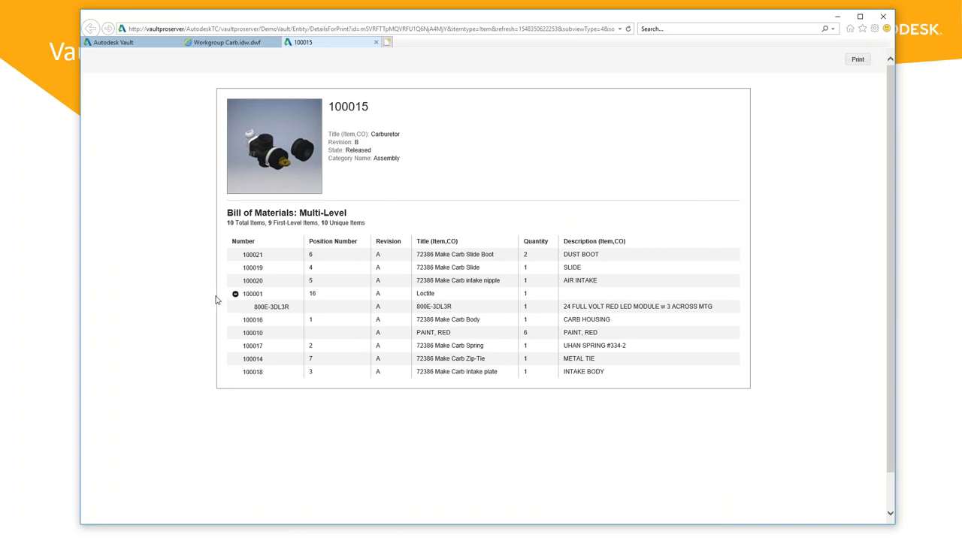
pyautogui.rightClick(442, 154)
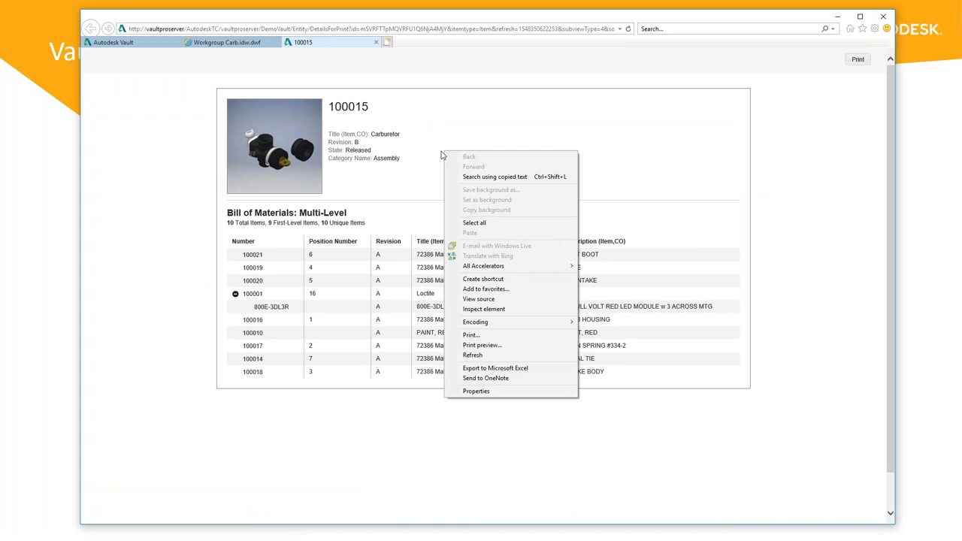
pyautogui.click(390, 183)
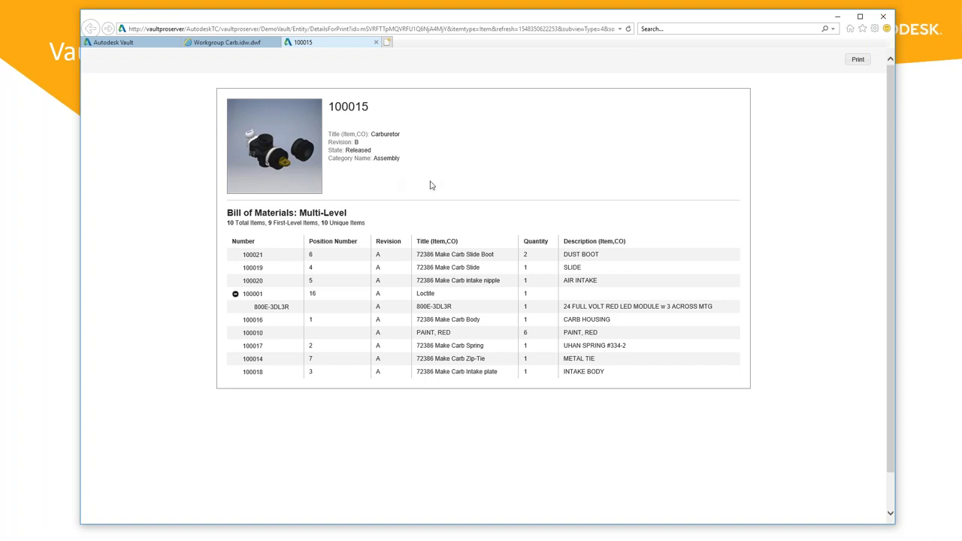
# Step: Toggle the Loctite item 100001 in the printable bill of materials and leave it collapsed
pyautogui.click(235, 295)
pyautogui.click(235, 295)
pyautogui.click(235, 295)
pyautogui.click(235, 295)
pyautogui.click(236, 294)
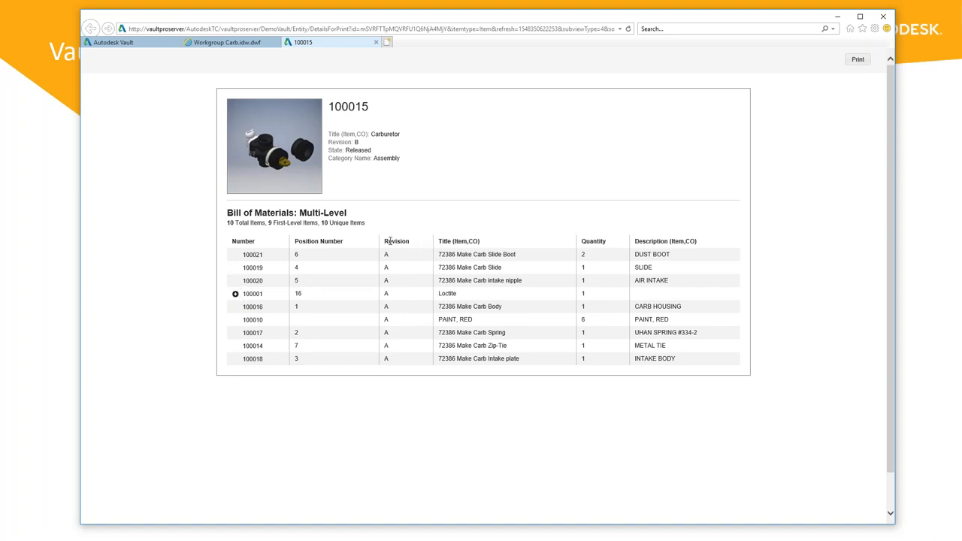
# Step: Return to the DemoVault home page and turn off the Released file versions filter for files in the Thin Client Options
pyautogui.click(168, 43)
pyautogui.click(770, 60)
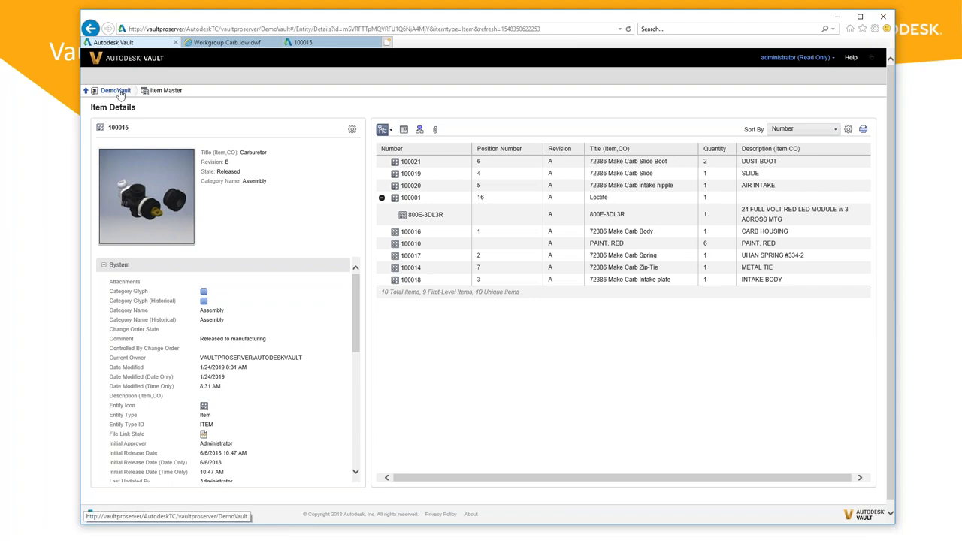
pyautogui.click(115, 90)
pyautogui.click(796, 59)
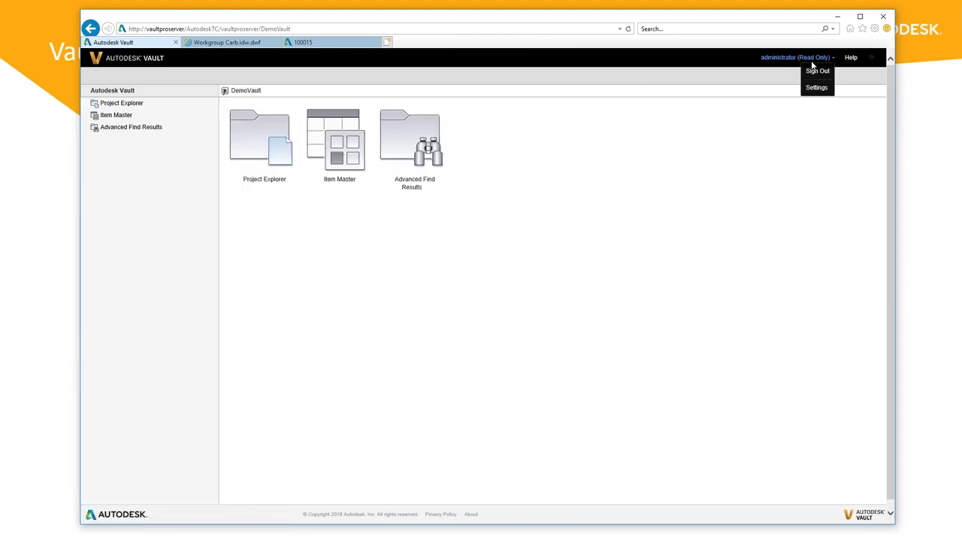
pyautogui.click(816, 87)
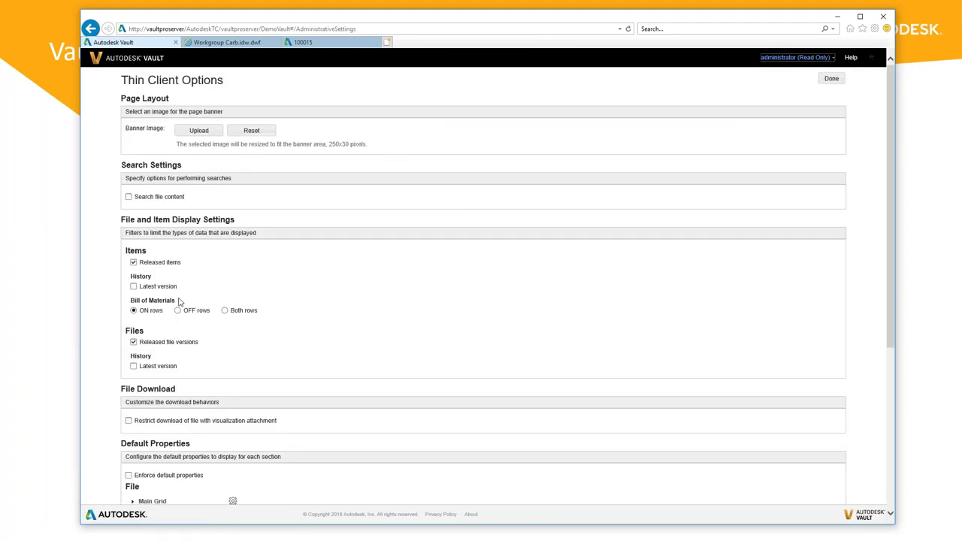
pyautogui.click(133, 343)
pyautogui.click(134, 342)
pyautogui.click(134, 342)
pyautogui.click(133, 342)
pyautogui.click(831, 81)
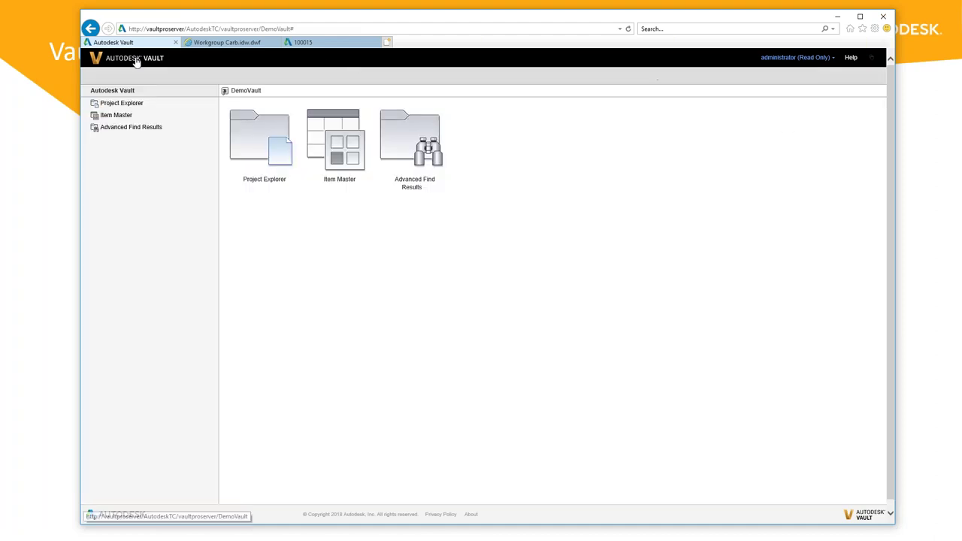
# Step: Browse Project Explorer to Inventor Workspace > Workgroup and open the details of Workgroup Carb intake nipple.ipt
pyautogui.click(113, 106)
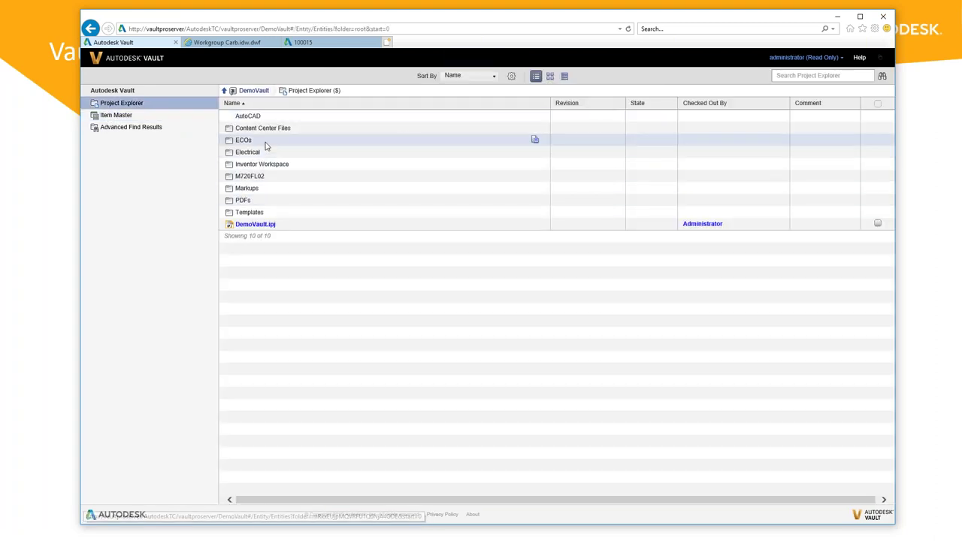
pyautogui.click(261, 164)
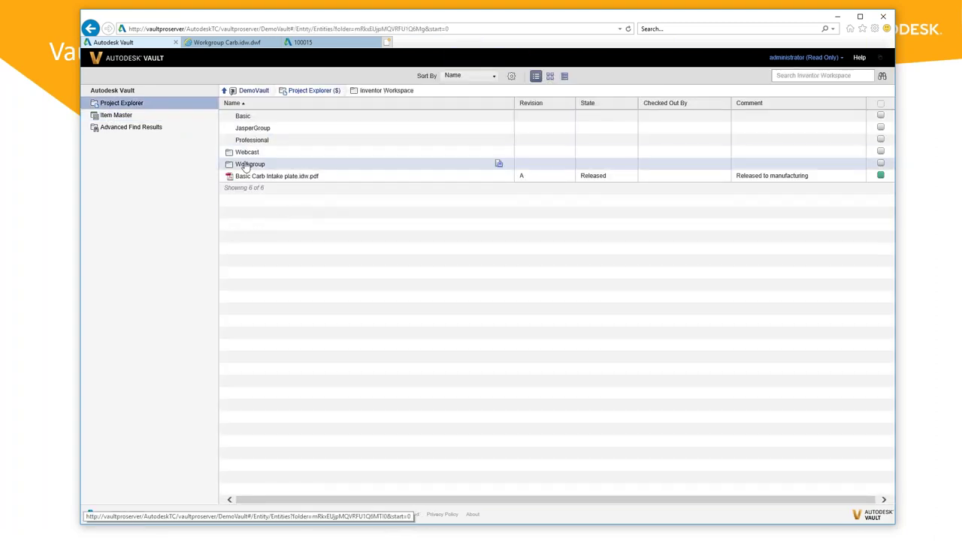
pyautogui.click(249, 163)
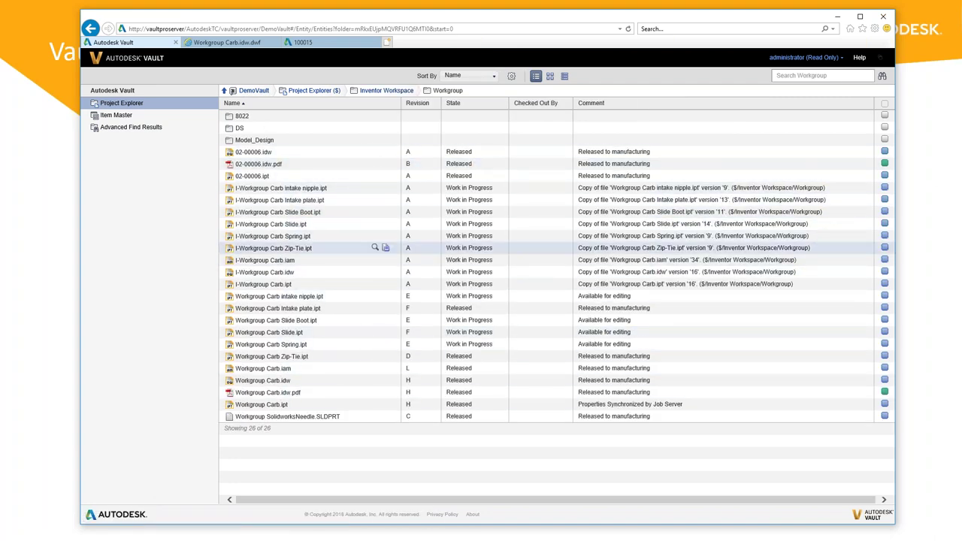
pyautogui.click(278, 296)
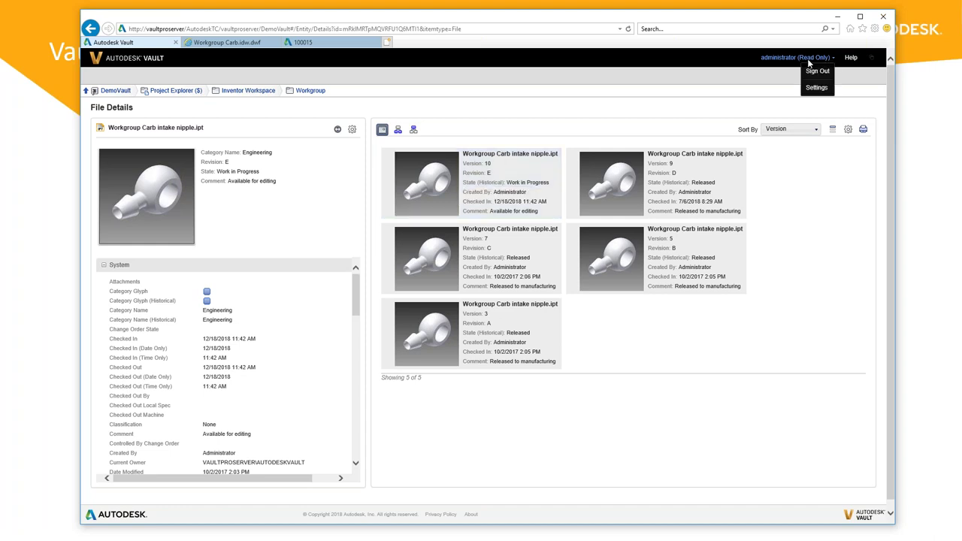
# Step: Limit files to Released file versions and their history to Latest version in the Thin Client Options, returning to the intake nipple's details
pyautogui.click(816, 87)
pyautogui.click(134, 343)
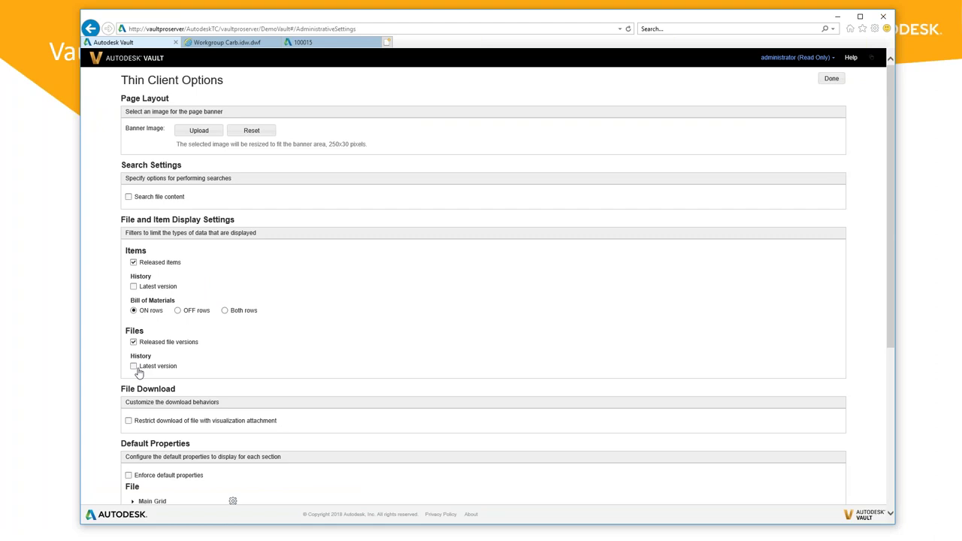
pyautogui.click(134, 367)
pyautogui.click(831, 80)
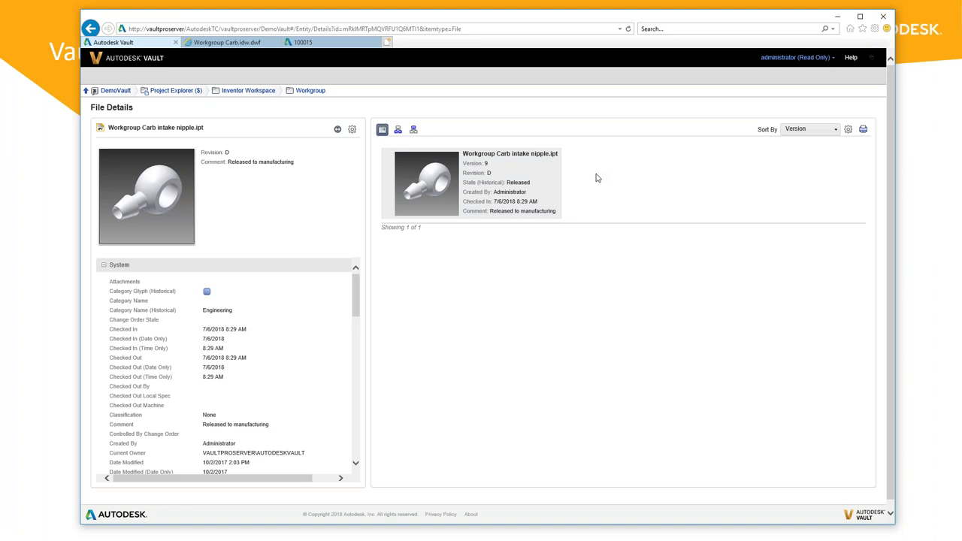
pyautogui.moveTo(538, 182)
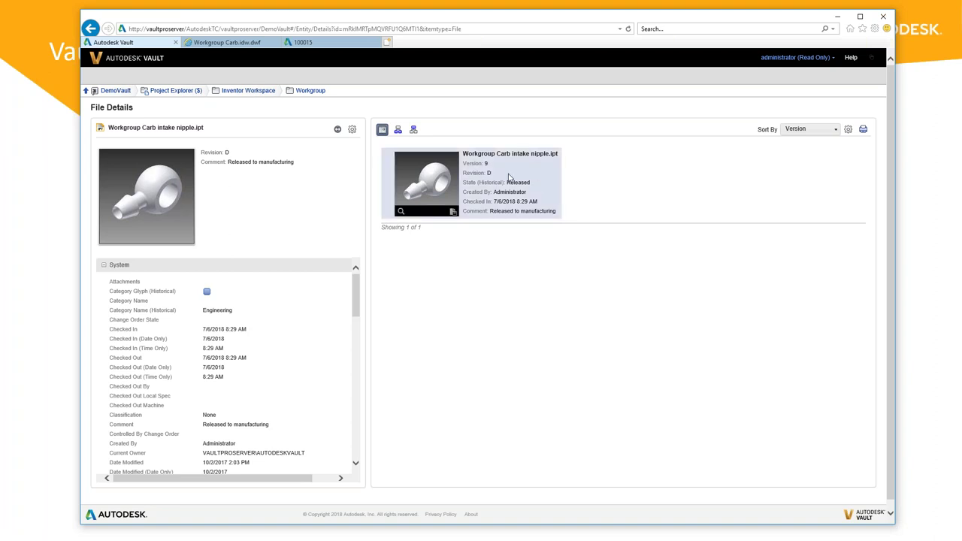
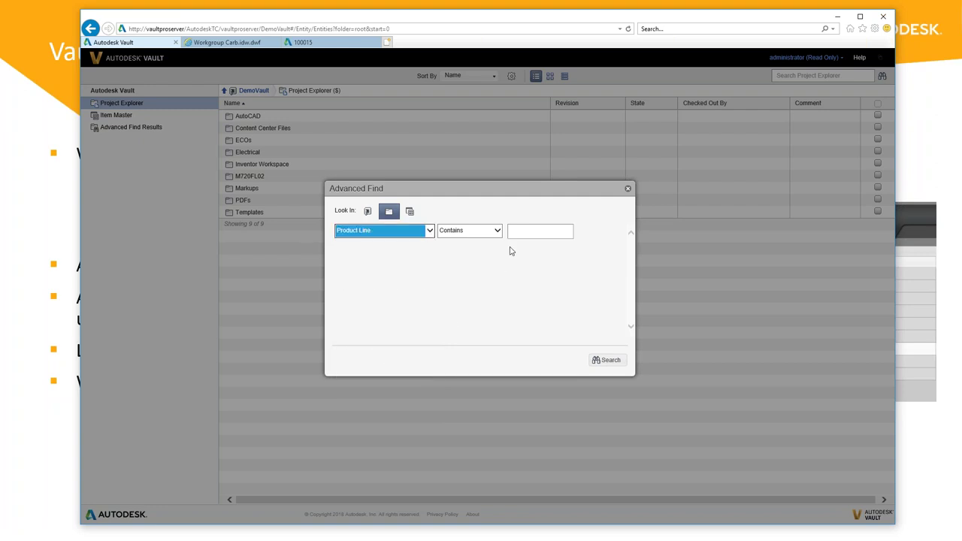
# Step: Run an Advanced Find on folders whose Product Line contains "Hydro"
pyautogui.click(497, 232)
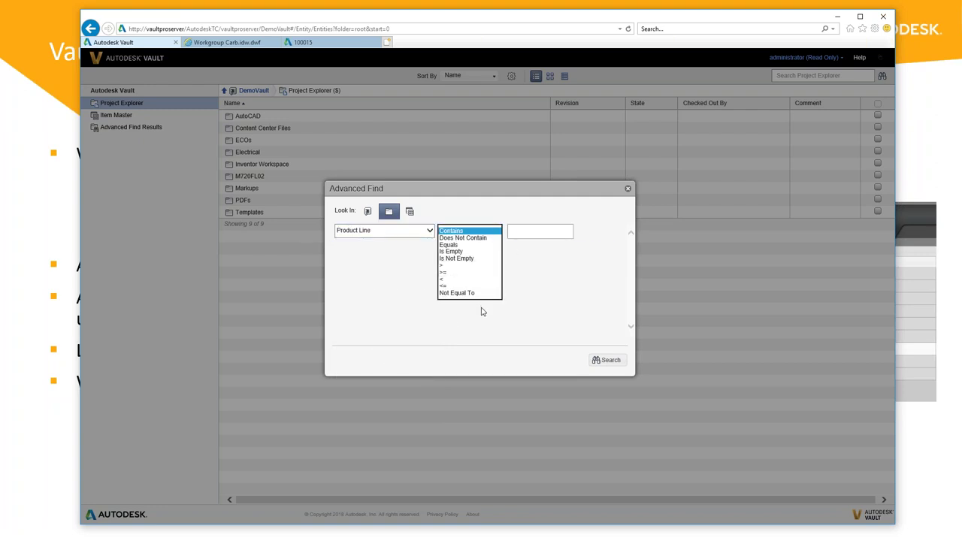
pyautogui.click(490, 230)
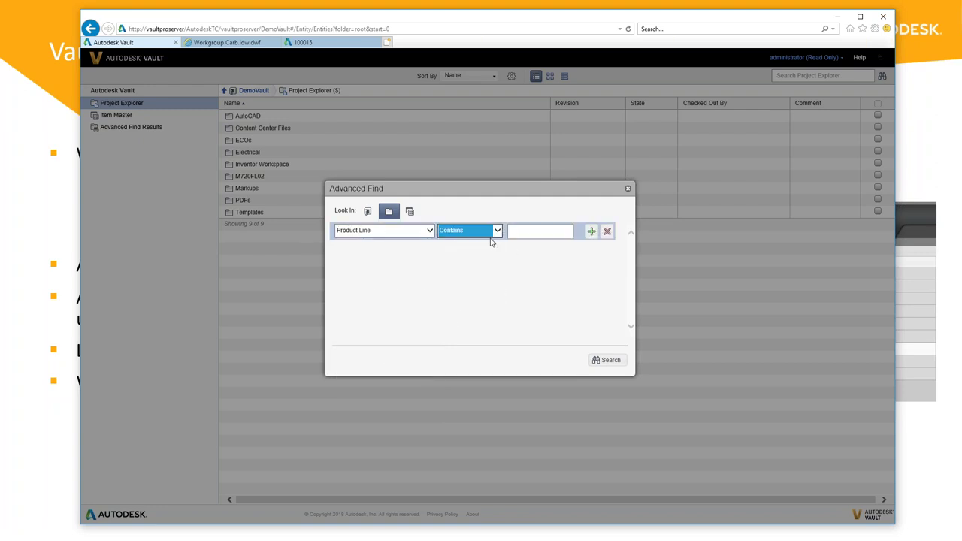
pyautogui.click(538, 234)
pyautogui.write('H')
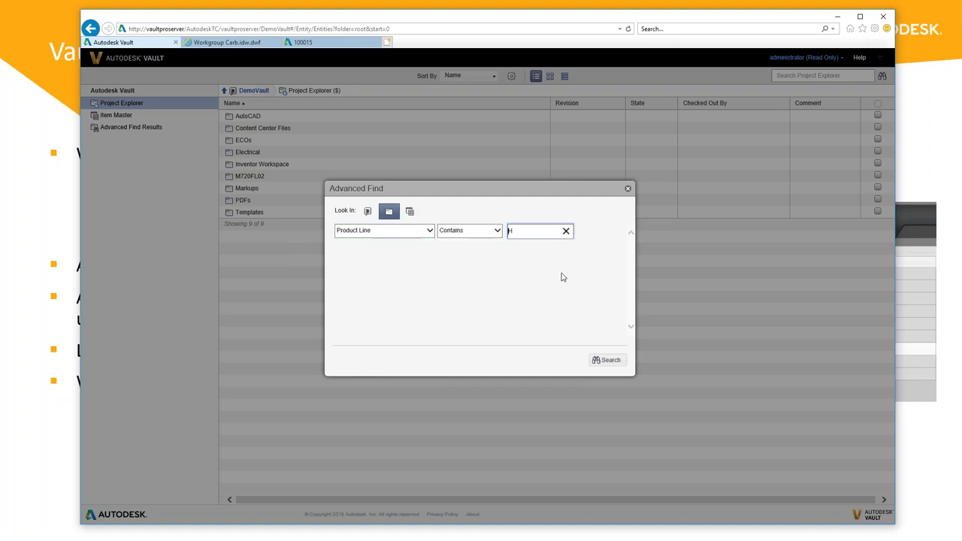
pyautogui.write('ydro*')
pyautogui.press('BackSpace')
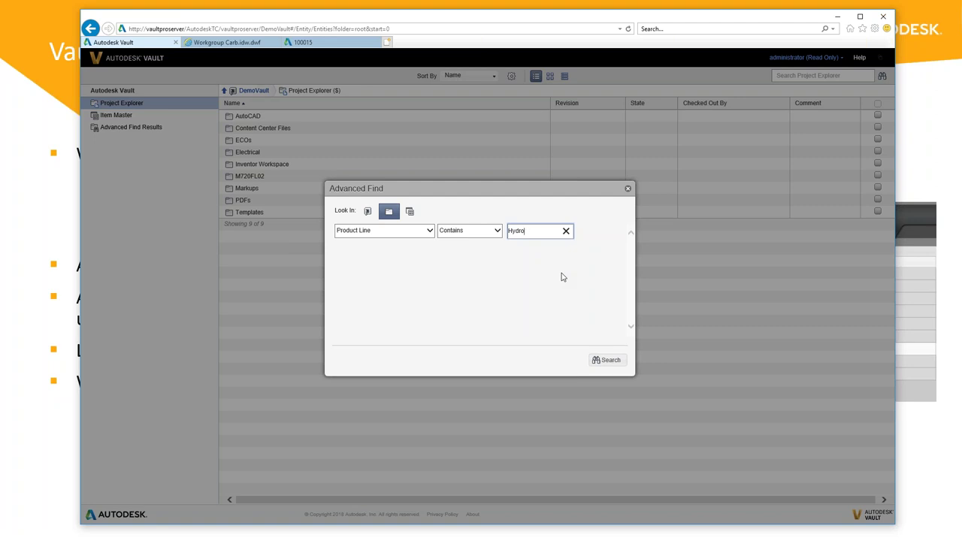
pyautogui.click(608, 362)
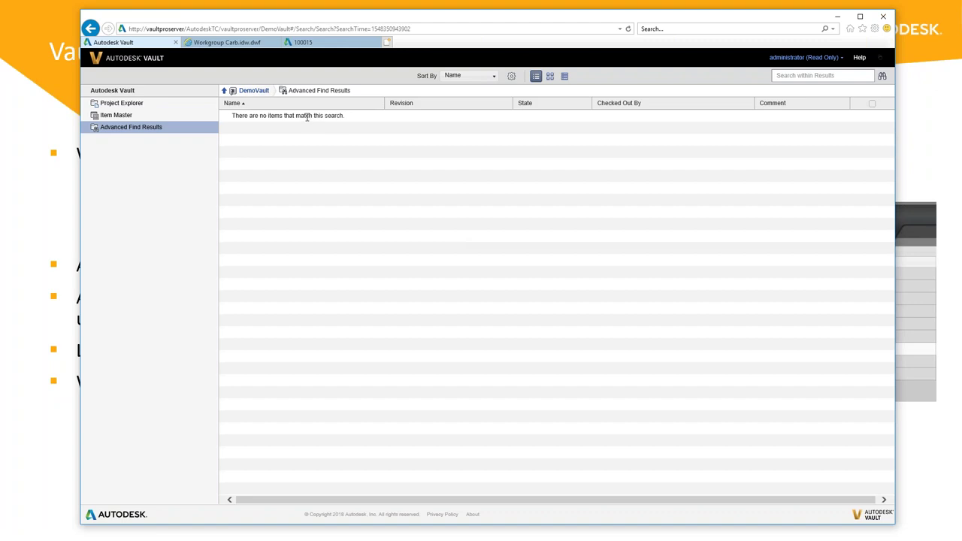
# Step: Run another Advanced Find on folders with the wildcard condition Product Line contains "Hydro*"
pyautogui.click(882, 76)
pyautogui.click(827, 127)
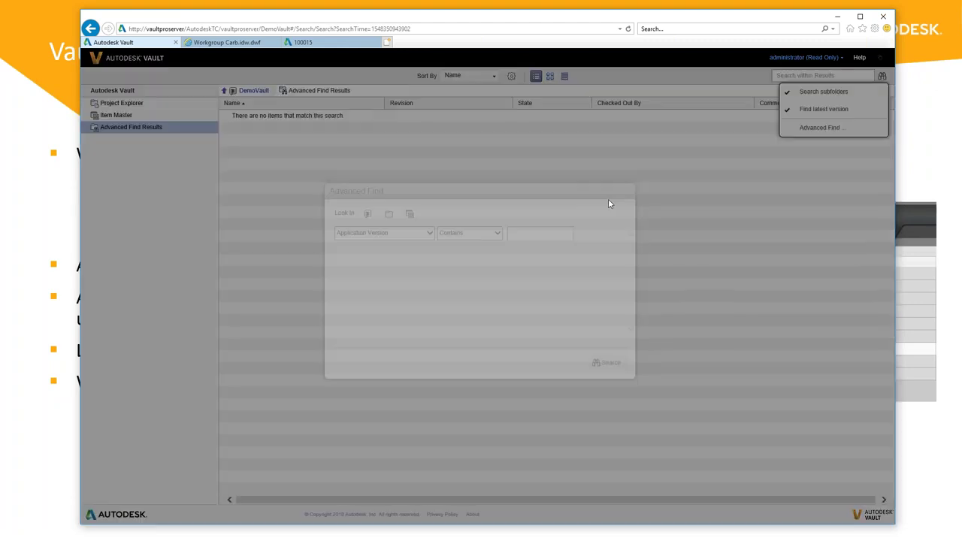
pyautogui.click(427, 230)
pyautogui.moveTo(427, 251); pyautogui.dragTo(429, 347)
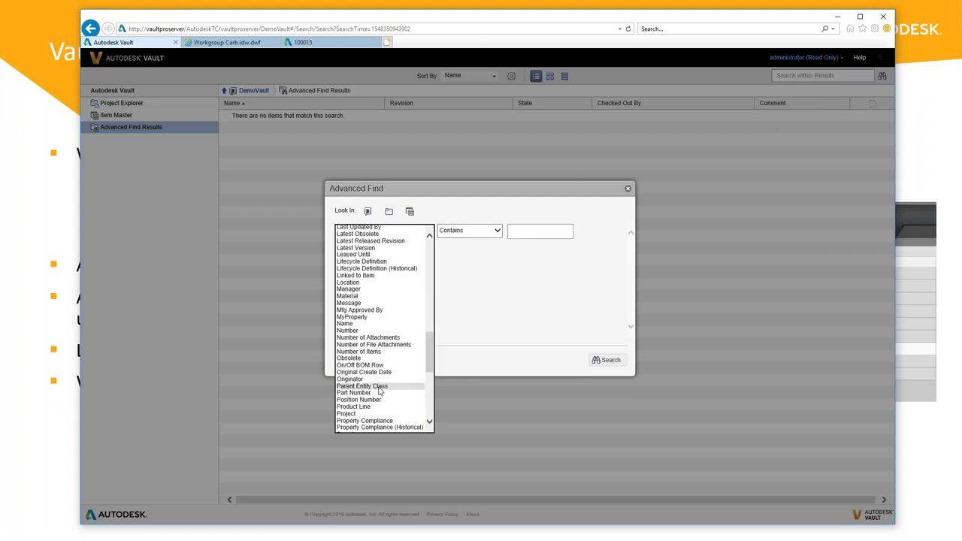
pyautogui.click(357, 407)
pyautogui.click(534, 230)
pyautogui.write('Hyud')
pyautogui.press('BackSpace')
pyautogui.press('BackSpace')
pyautogui.write('drp')
pyautogui.press('BackSpace')
pyautogui.press('BackSpace')
pyautogui.write('ro*')
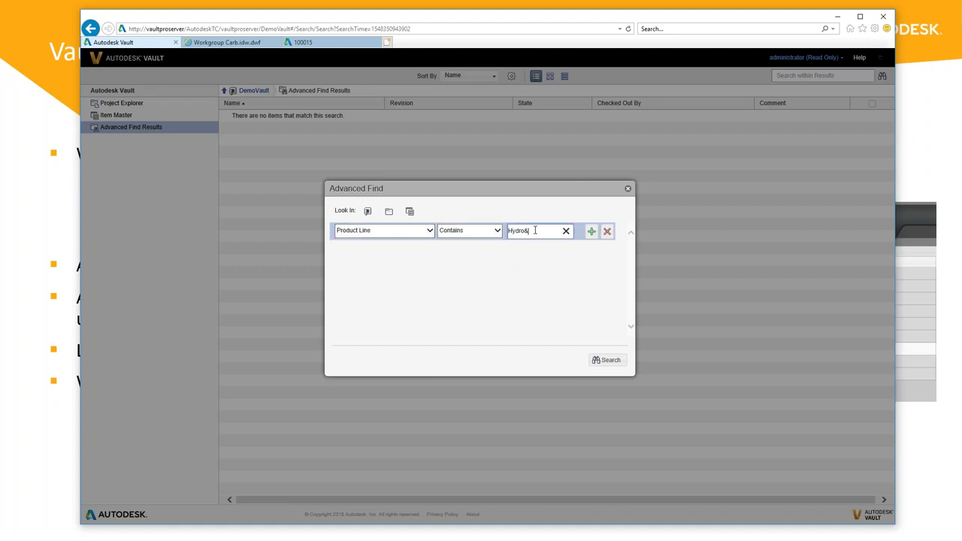
pyautogui.click(605, 359)
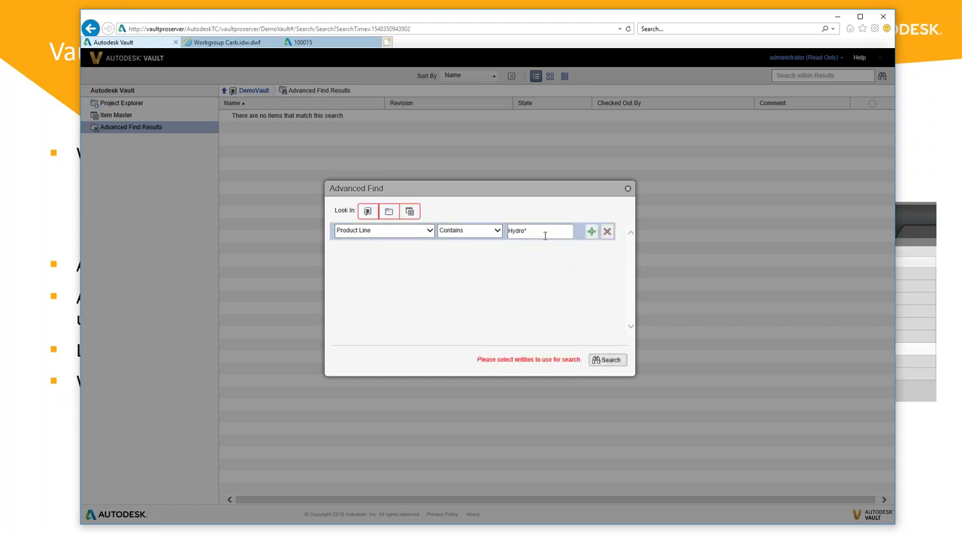
pyautogui.click(389, 211)
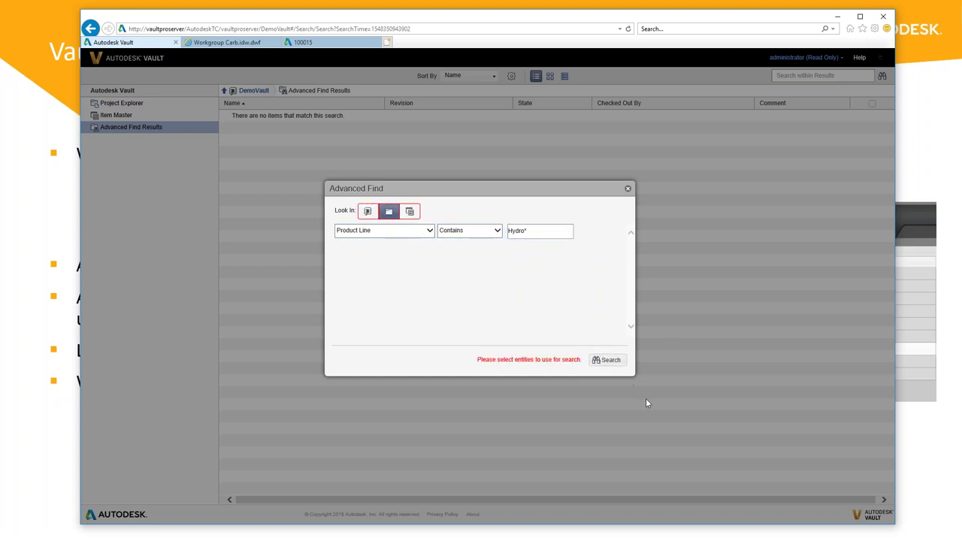
pyautogui.click(610, 360)
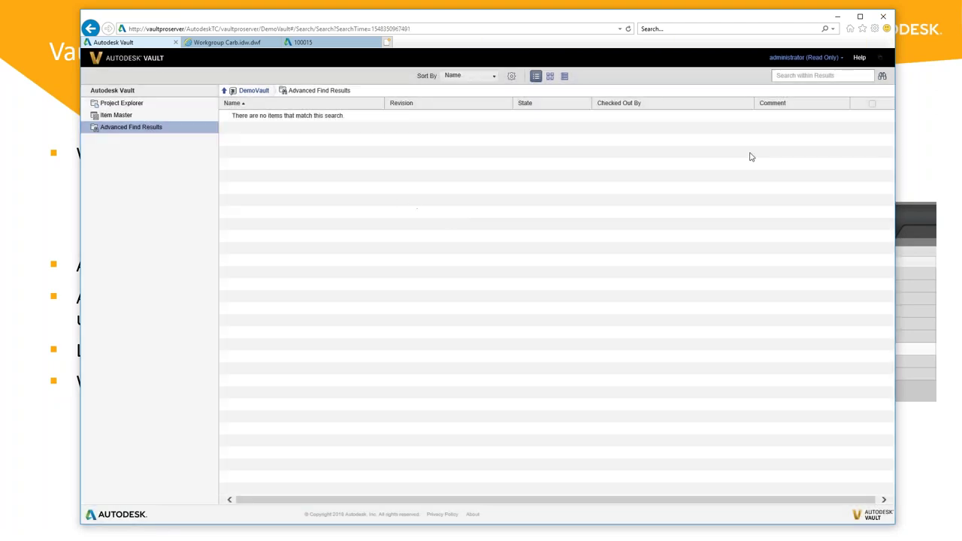
# Step: Repeat the Advanced Find on folders for a Product Line that contains "Hydro*"
pyautogui.click(882, 75)
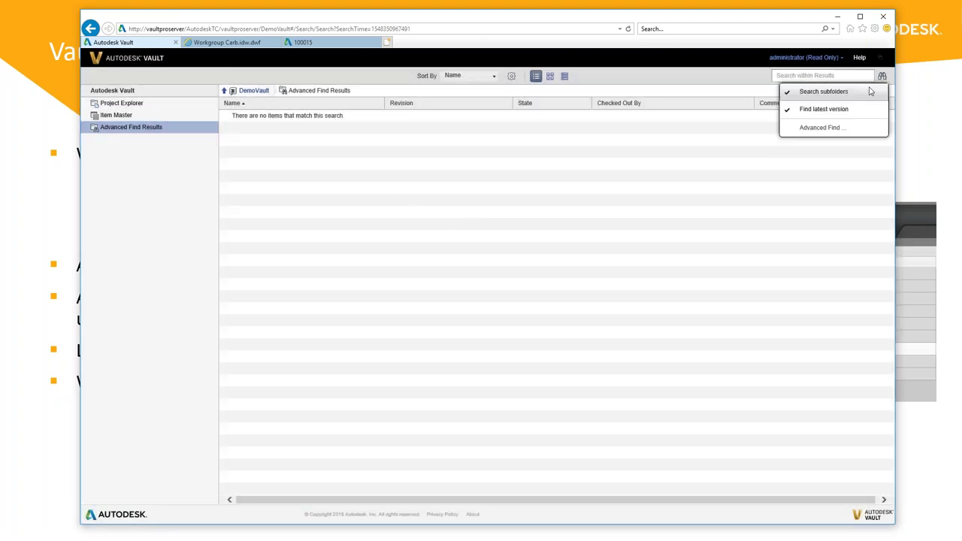
pyautogui.click(821, 127)
pyautogui.click(421, 230)
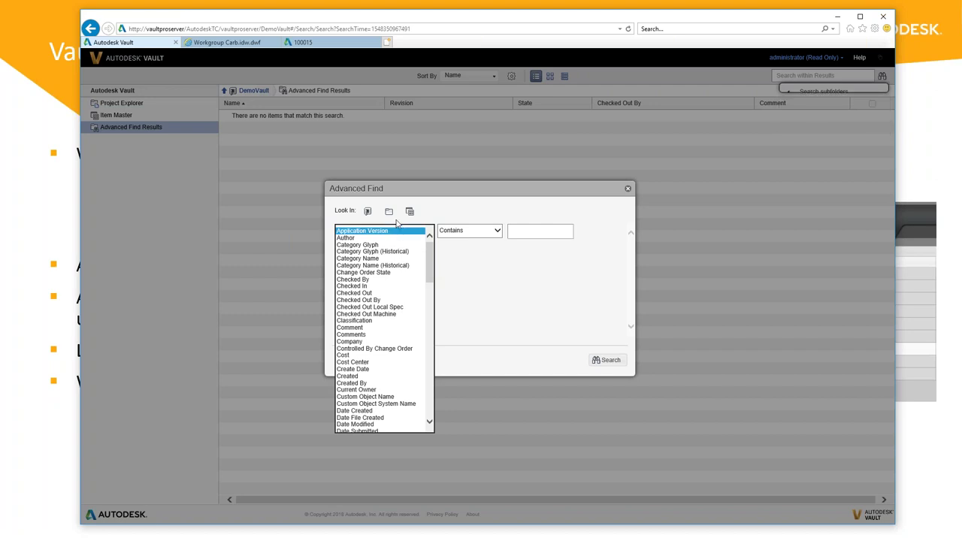
pyautogui.click(389, 211)
pyautogui.click(421, 230)
pyautogui.moveTo(428, 270); pyautogui.dragTo(428, 357)
pyautogui.click(376, 364)
pyautogui.click(532, 233)
pyautogui.write('Hydro*')
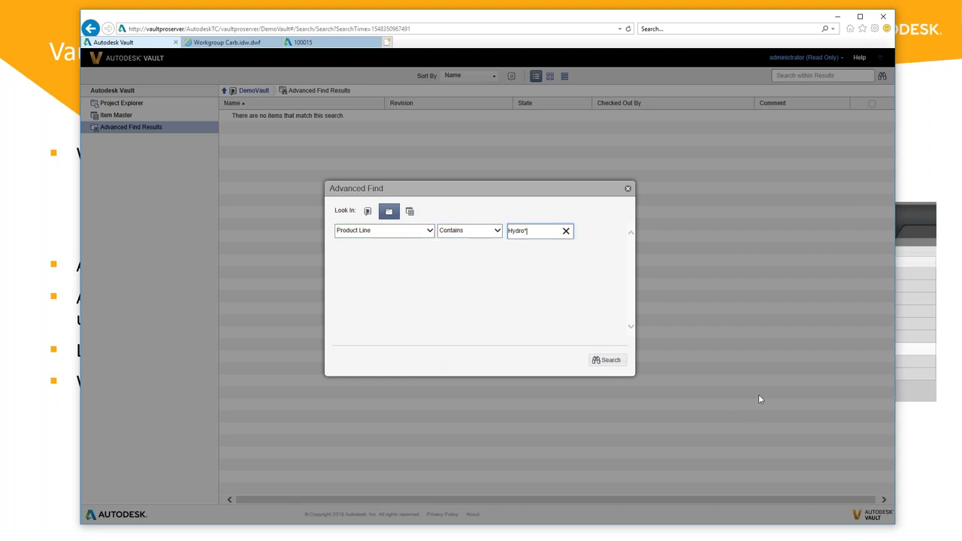
pyautogui.click(612, 362)
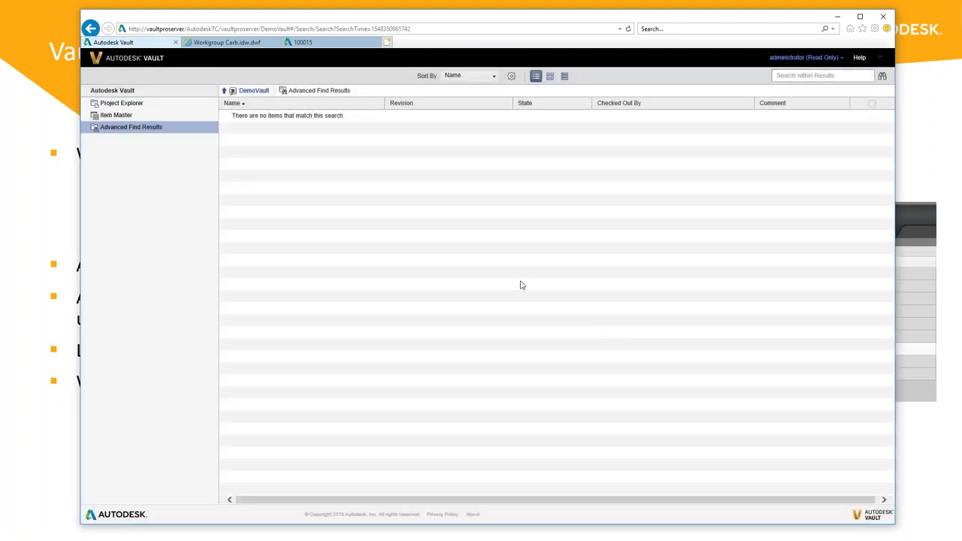
pyautogui.click(129, 107)
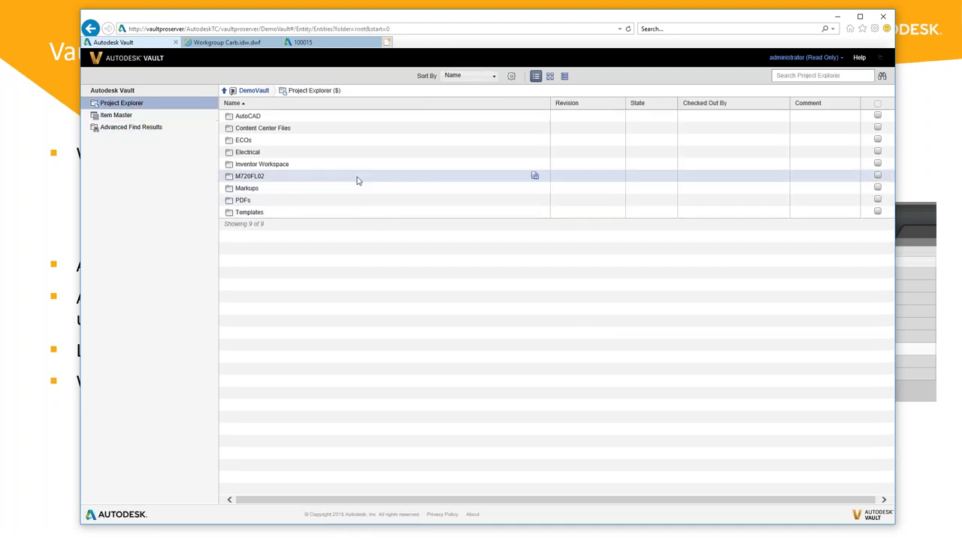
pyautogui.click(882, 76)
pyautogui.click(827, 128)
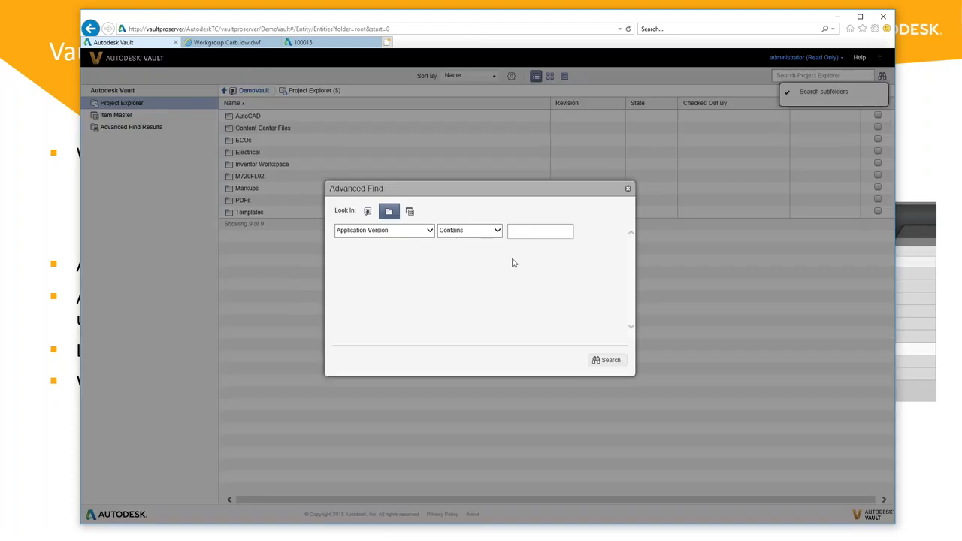
pyautogui.click(627, 188)
pyautogui.click(815, 58)
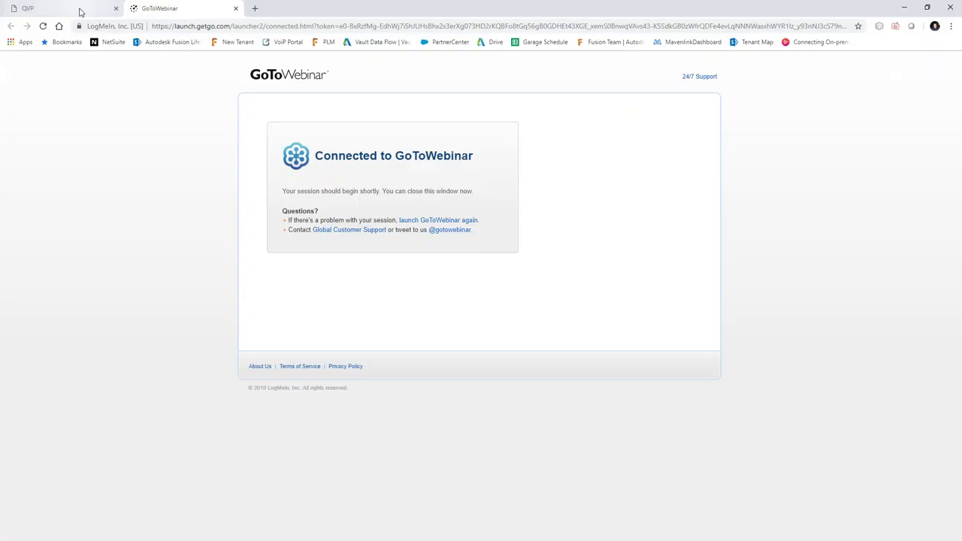
# Step: Switch to the QVP web client and compare the search forms of the Product Line Search, Released Only and PDFs connections
pyautogui.click(81, 9)
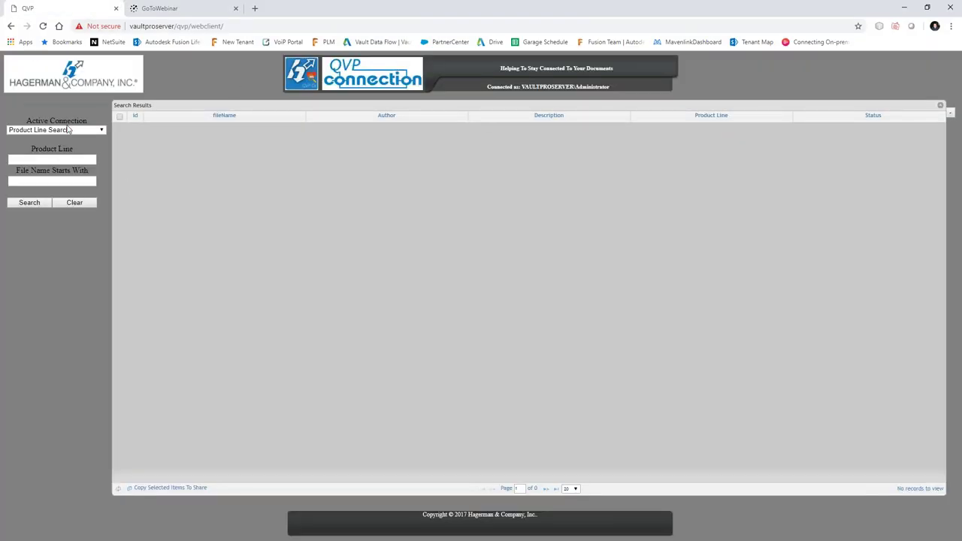
pyautogui.click(103, 131)
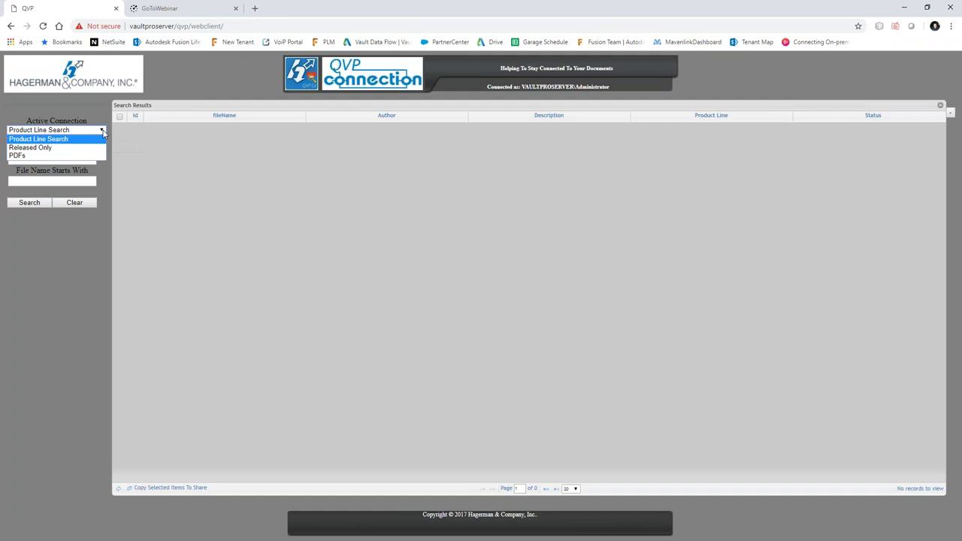
pyautogui.click(55, 141)
pyautogui.click(102, 131)
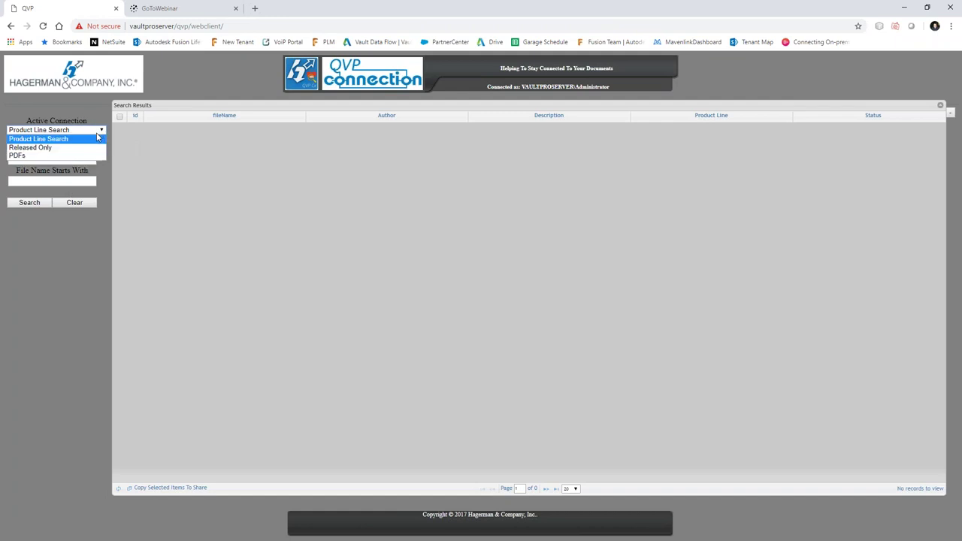
pyautogui.click(39, 149)
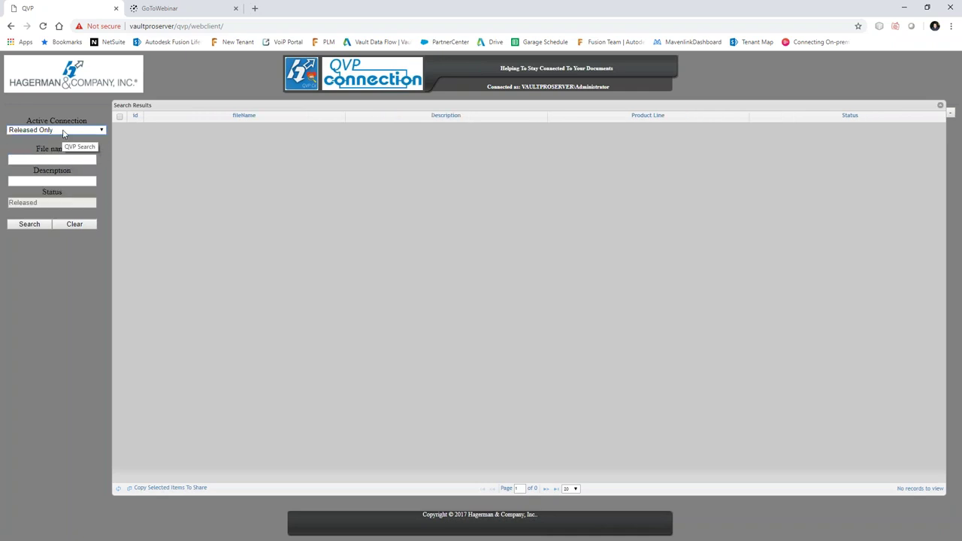
pyautogui.click(67, 131)
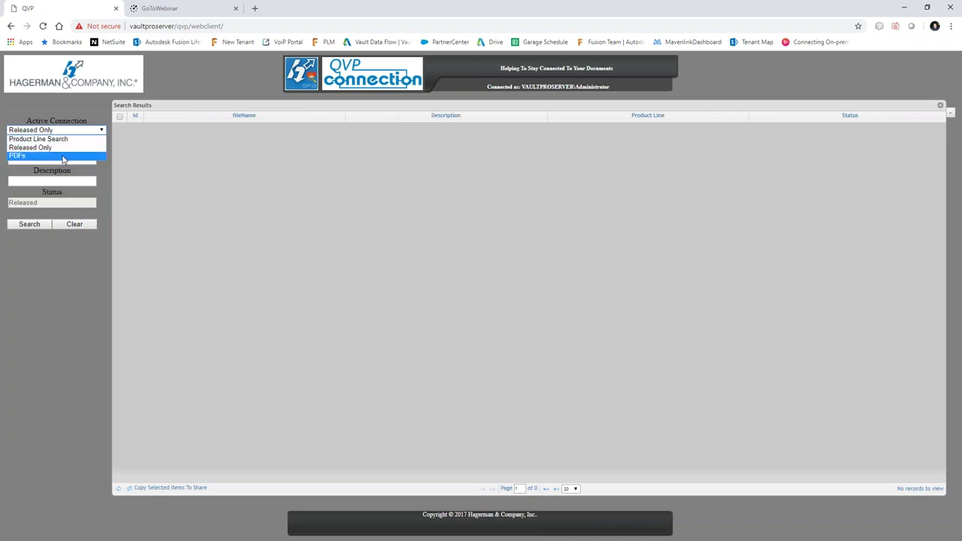
pyautogui.click(64, 156)
pyautogui.click(97, 131)
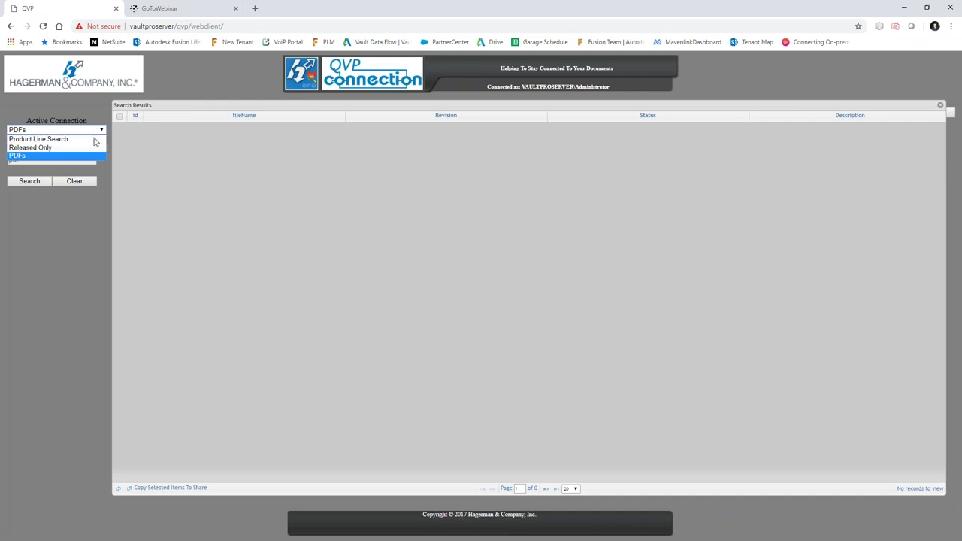
pyautogui.click(93, 147)
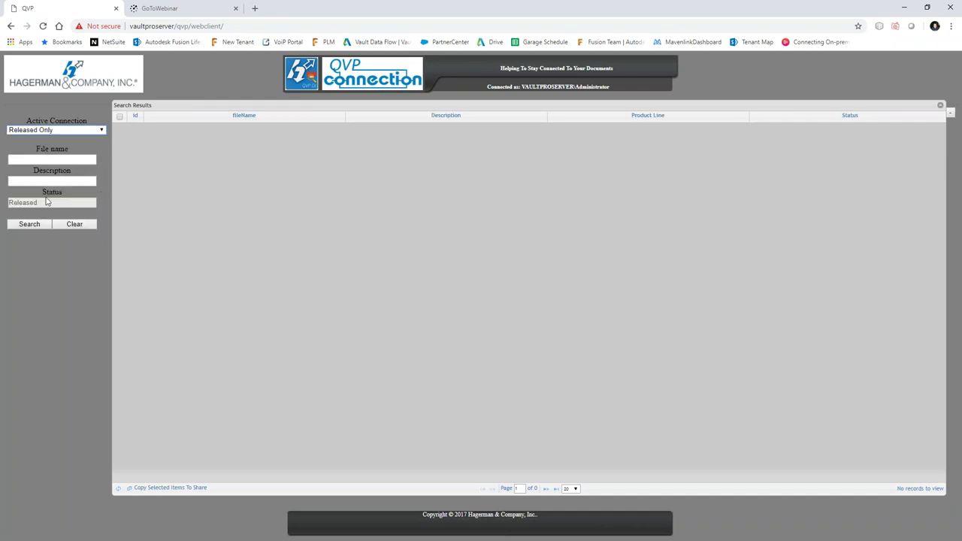
pyautogui.click(77, 130)
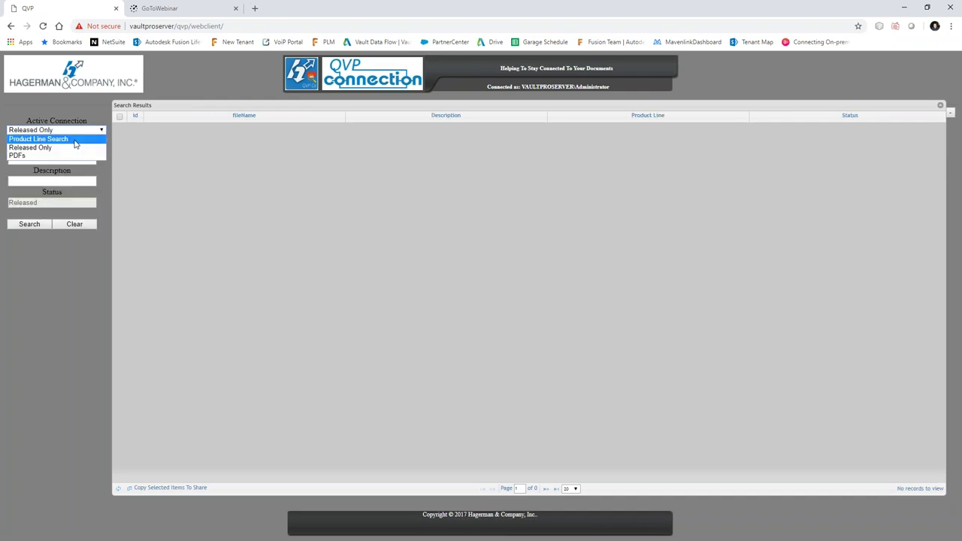
pyautogui.click(73, 138)
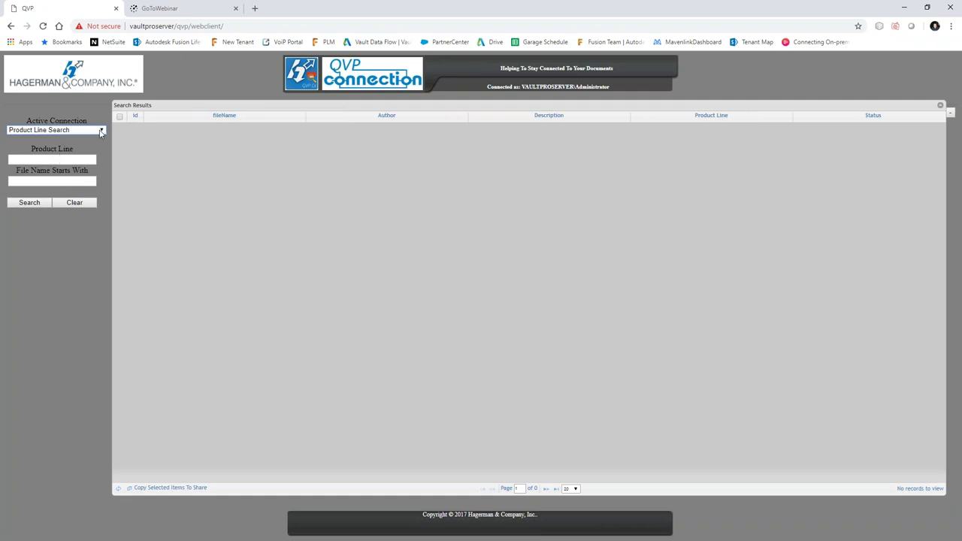
# Step: Search the product line for "Hydro" and download ECO-00000.xlsx from the results
pyautogui.click(60, 160)
pyautogui.write('Hydro')
pyautogui.press('Return')
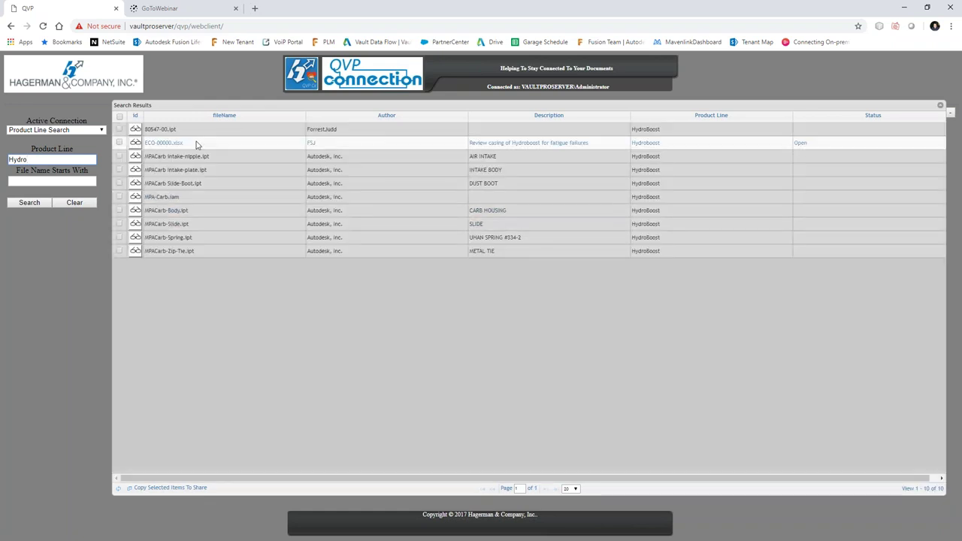
pyautogui.click(135, 143)
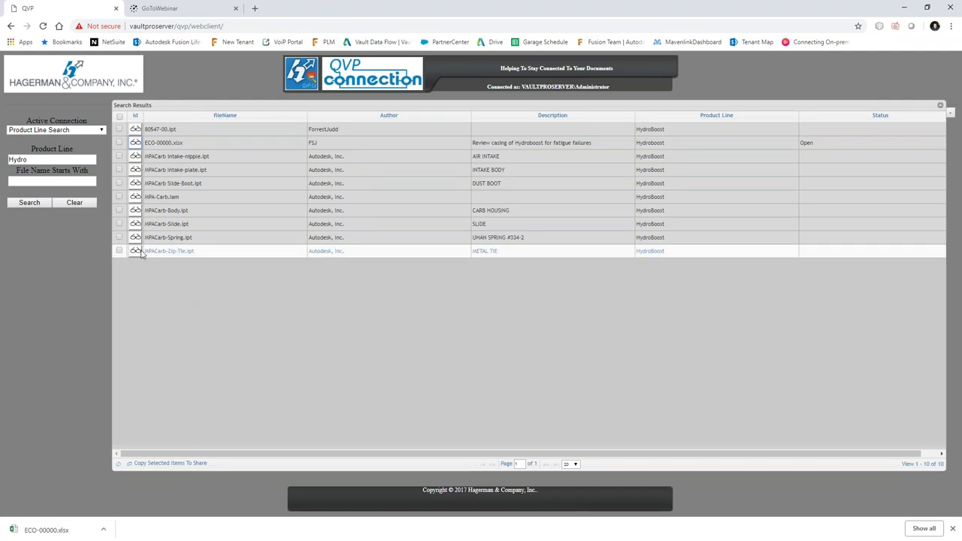
# Step: Run the search of the PDFs connection and open 02-00006.idw.pdf from the results to view the drawing
pyautogui.click(92, 132)
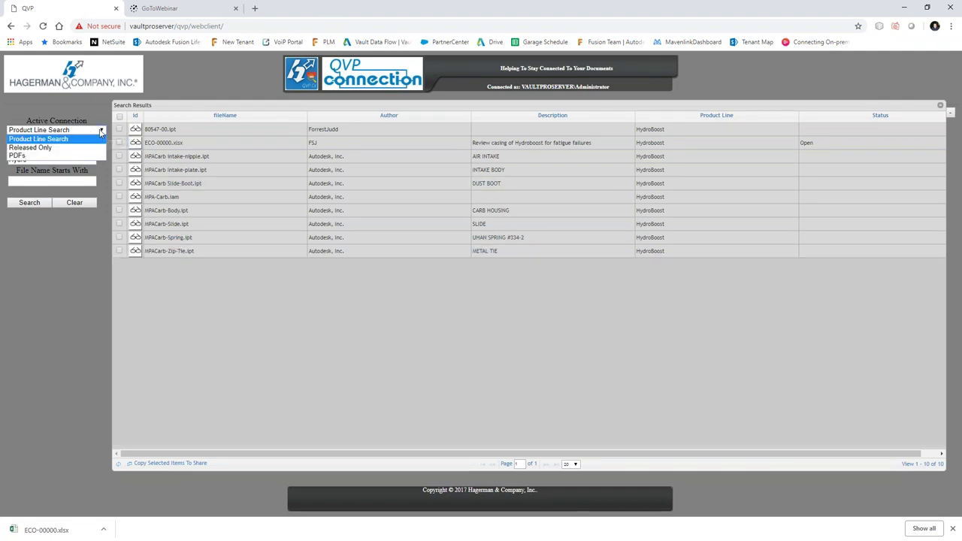
pyautogui.click(17, 156)
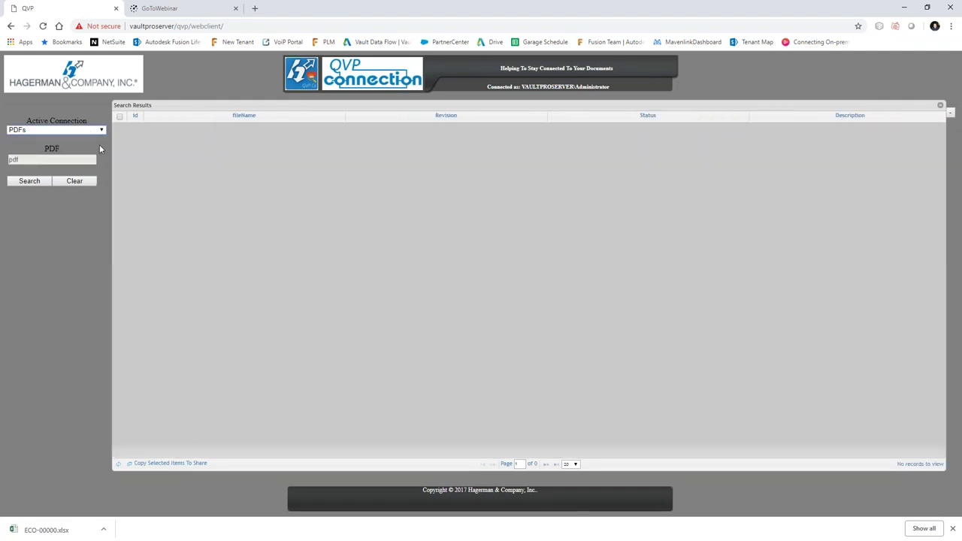
pyautogui.click(33, 183)
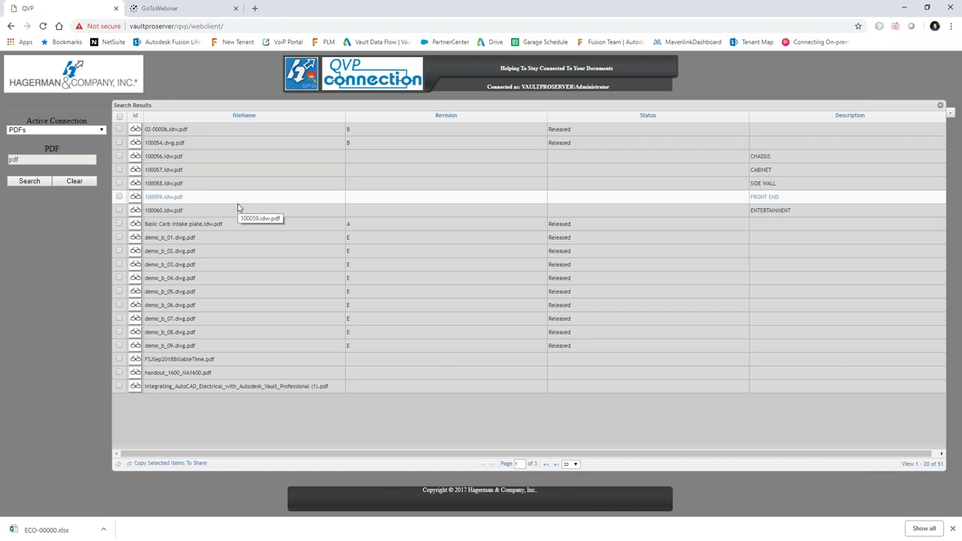
pyautogui.click(135, 129)
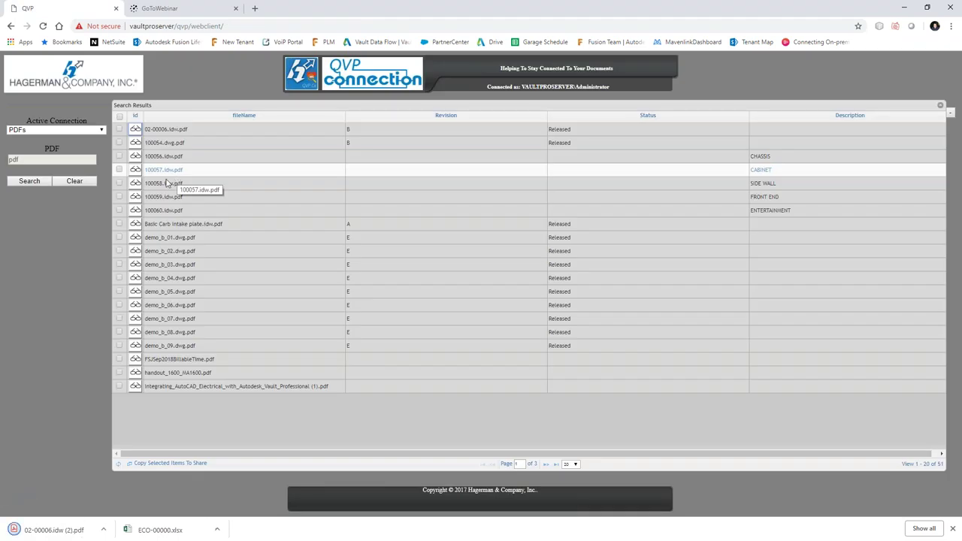
pyautogui.click(46, 530)
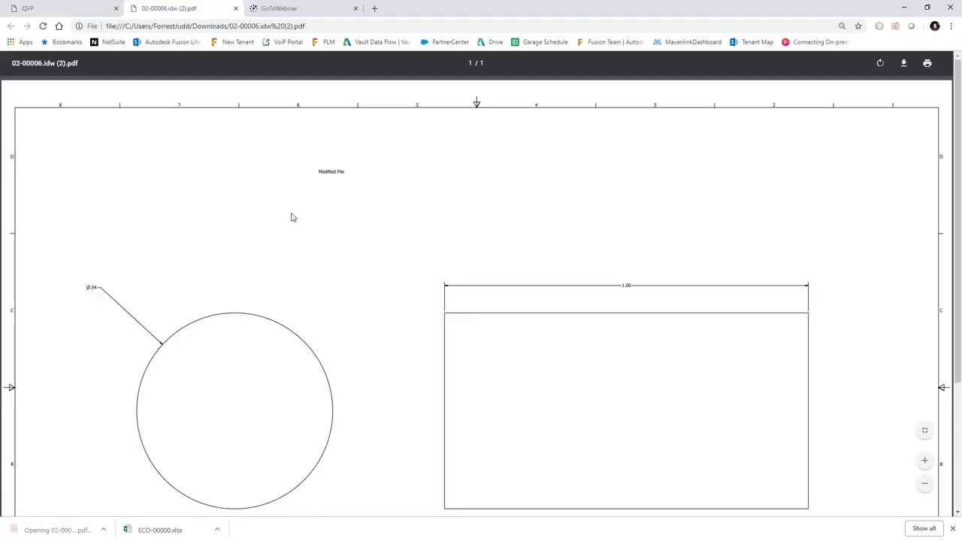
pyautogui.scroll(-3, 290, 218)
pyautogui.scroll(3, 284, 222)
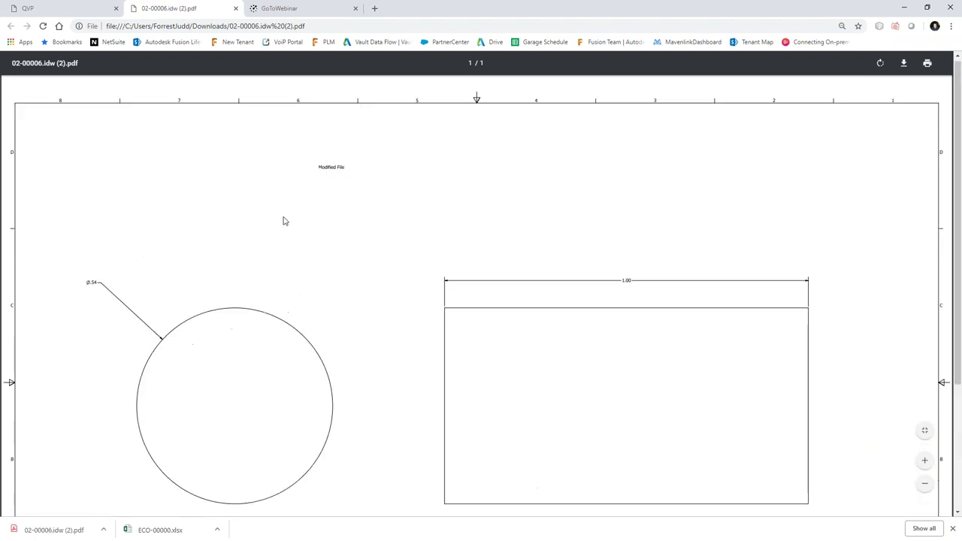
# Step: Return to the QVP search page and show the search form of the Released Only connection
pyautogui.click(88, 9)
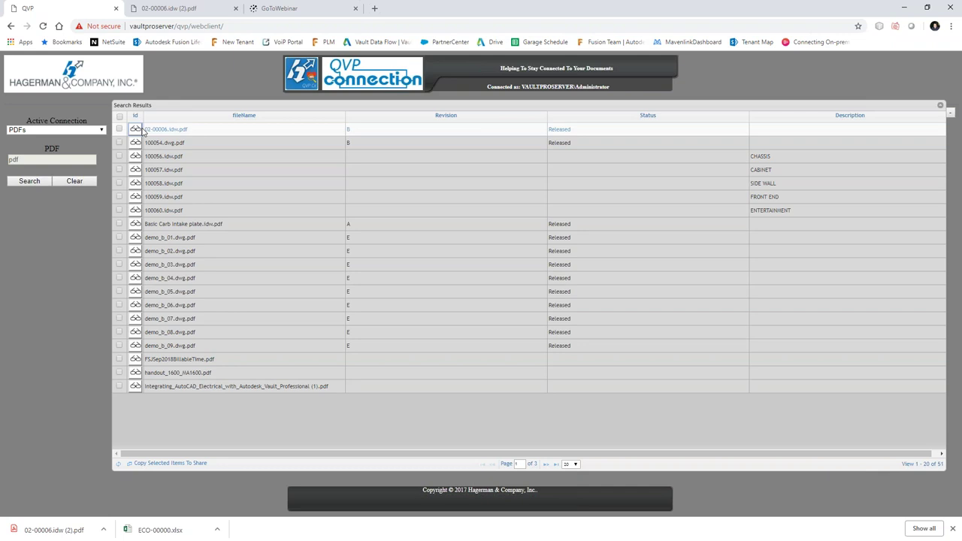
pyautogui.click(99, 130)
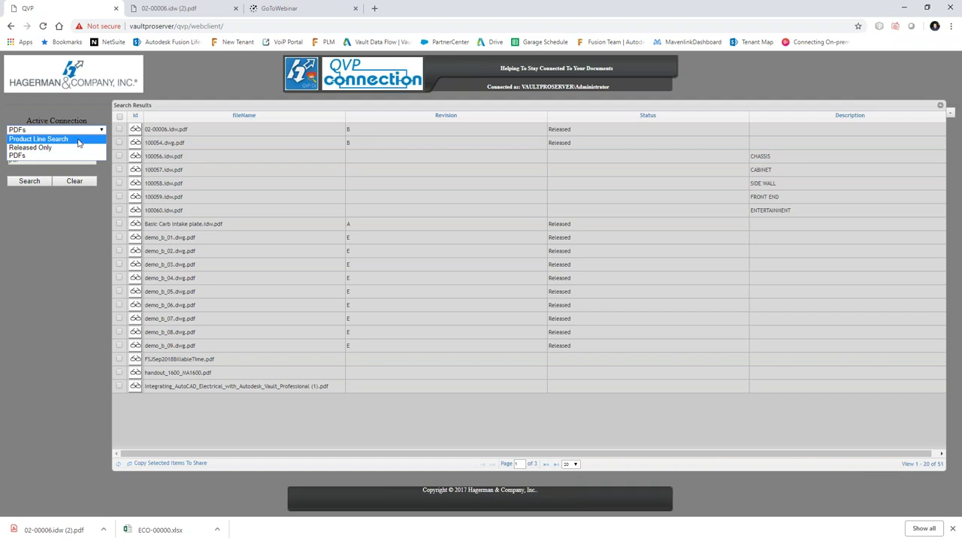
pyautogui.click(56, 148)
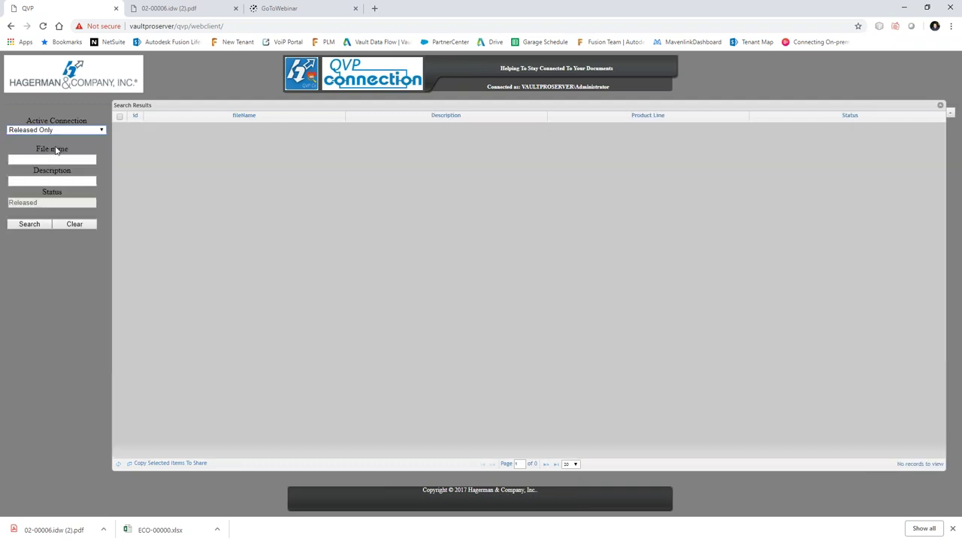
pyautogui.click(103, 130)
pyautogui.click(81, 148)
# Step: Set the active connection to Product Line Search and rerun the search for product line "Hydro"
pyautogui.click(102, 130)
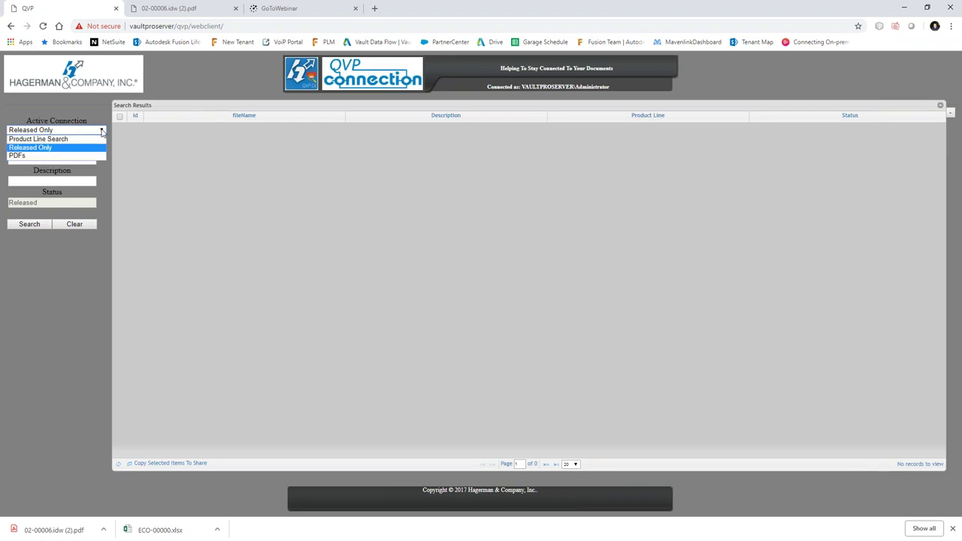
pyautogui.click(55, 139)
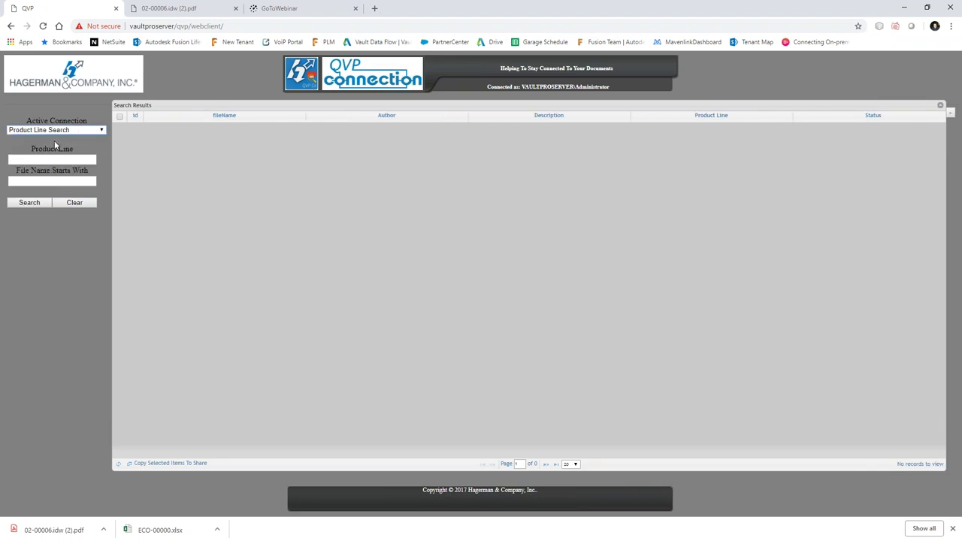
pyautogui.click(61, 160)
pyautogui.write('Hydro')
pyautogui.press('Return')
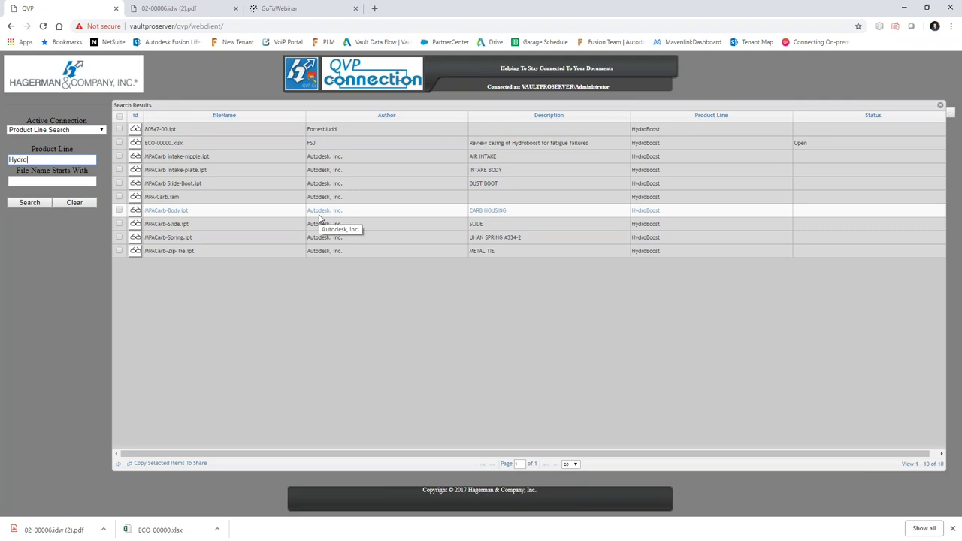
pyautogui.click(375, 8)
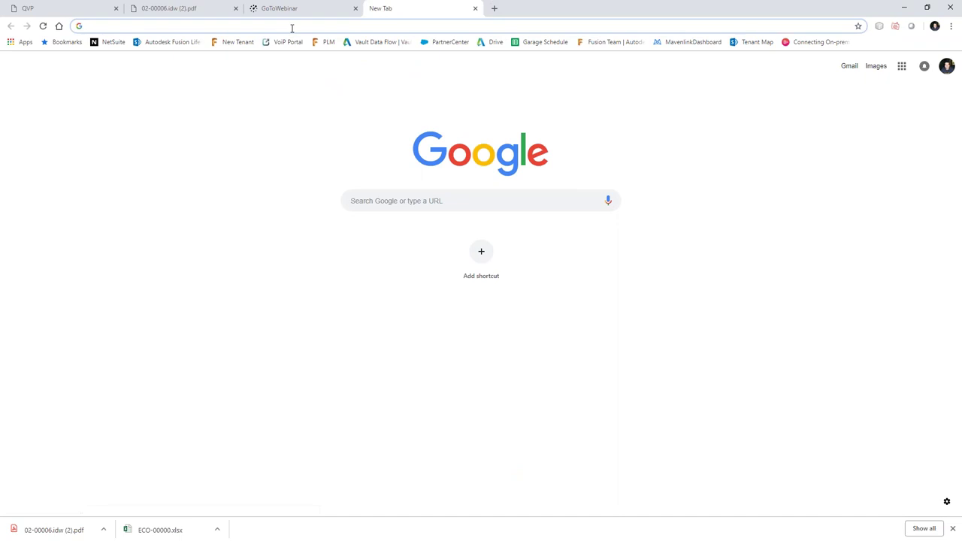
pyautogui.write('ha')
pyautogui.press('Return')
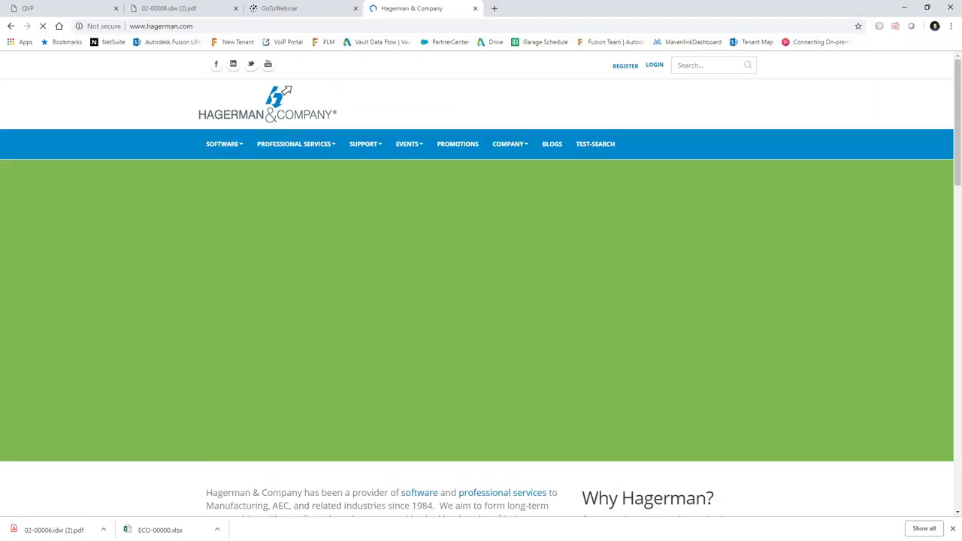
pyautogui.moveTo(216, 145)
pyautogui.moveTo(256, 263)
pyautogui.click(348, 267)
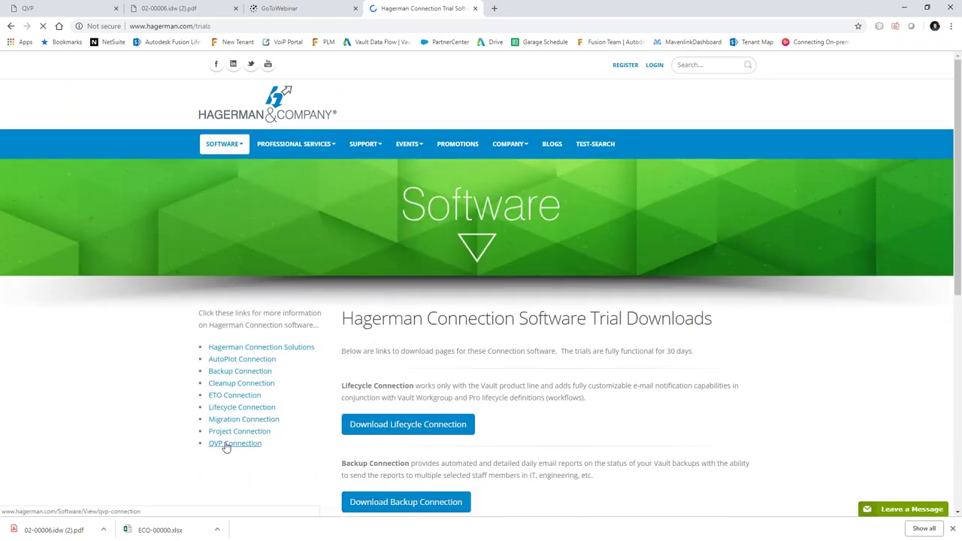
# Step: Open the QVP Connection product page and review its description and advantages
pyautogui.click(226, 443)
pyautogui.scroll(-1, 318, 258)
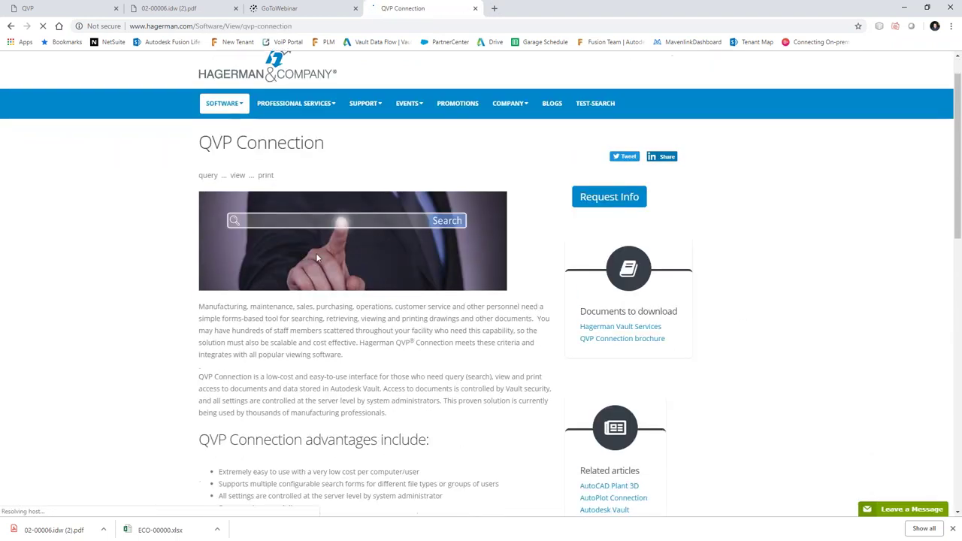
pyautogui.scroll(-1, 316, 253)
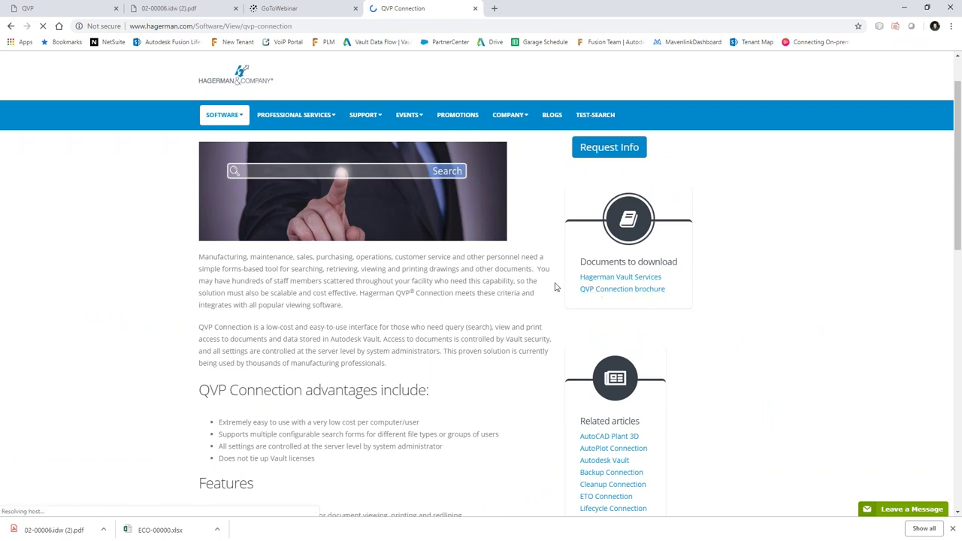
# Step: Switch to the slide presentation and advance it to the Read / Write Access Via Vault Office slide
pyautogui.scroll(2, 518, 264)
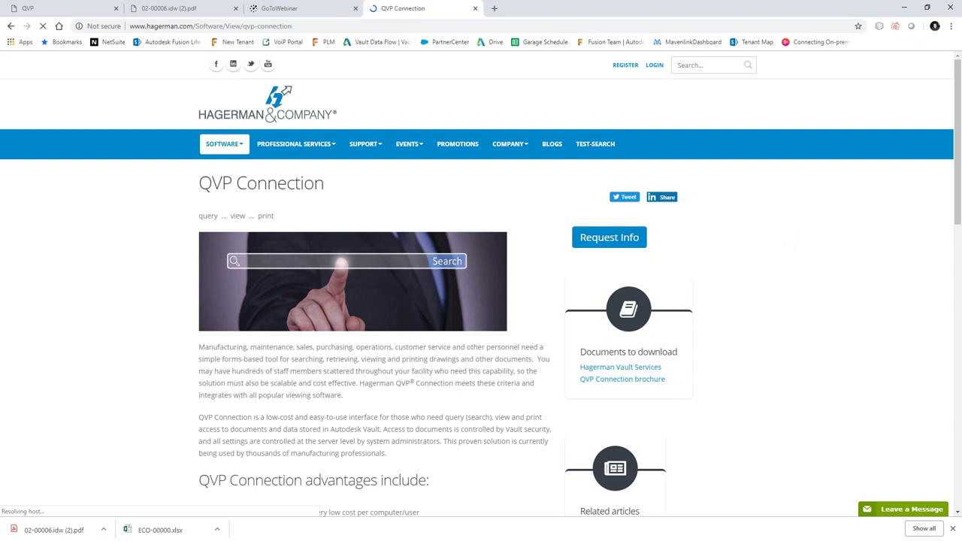
pyautogui.hotkey('alt', 'Tab')
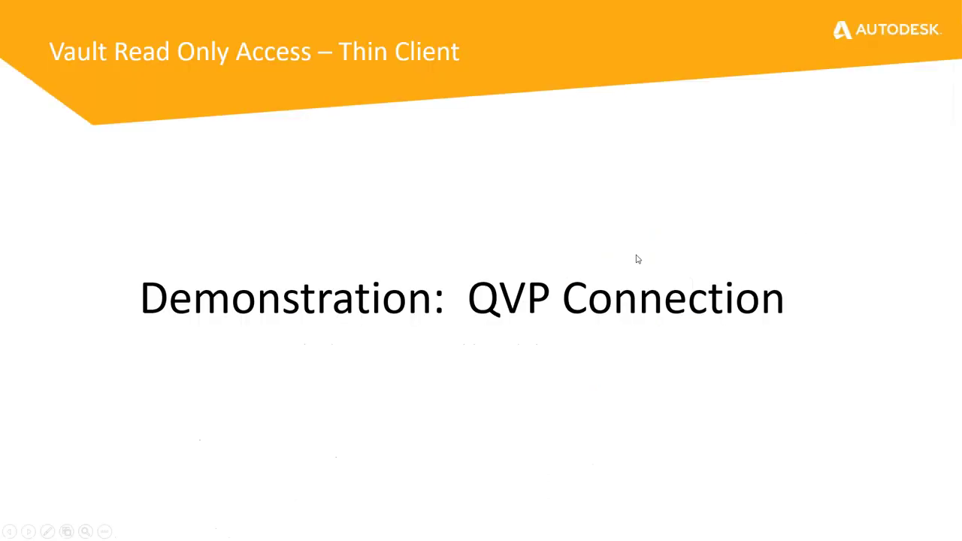
pyautogui.click(528, 245)
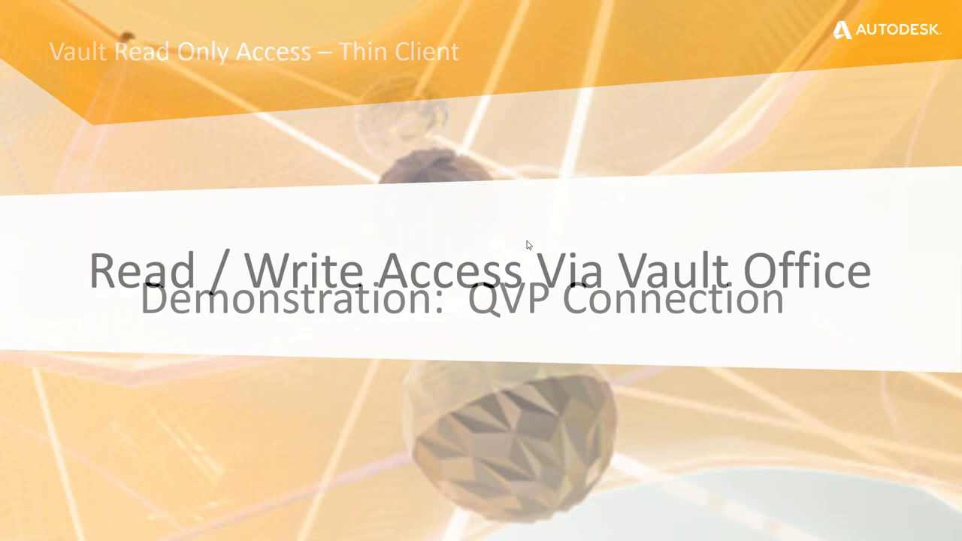
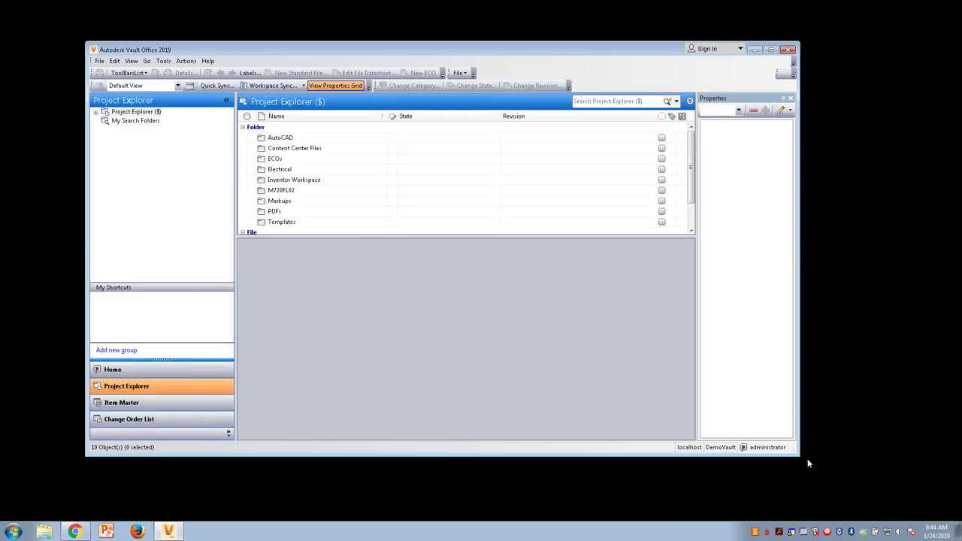
# Step: Enlarge the Vault Office window and open the Workgroup folder inside Inventor Workspace
pyautogui.moveTo(800, 454); pyautogui.dragTo(855, 470)
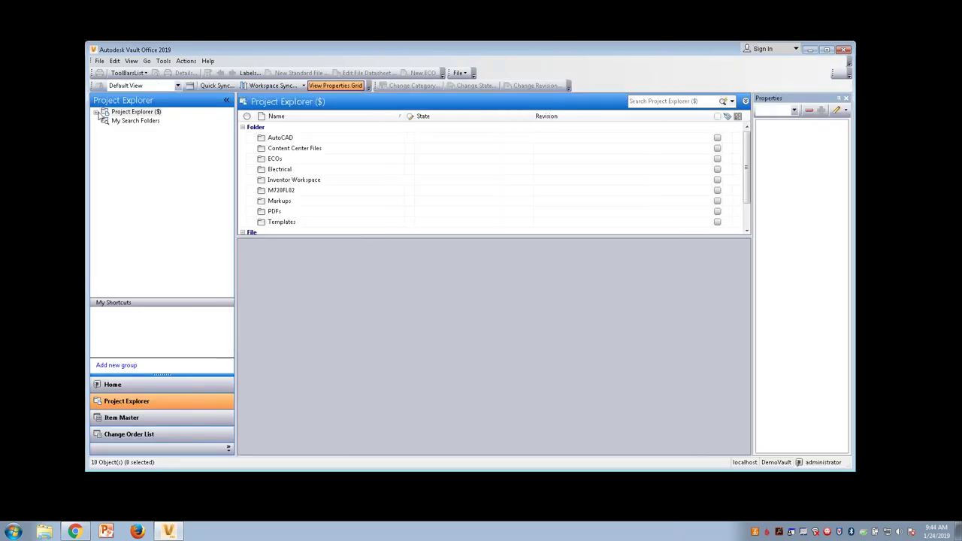
pyautogui.click(96, 113)
pyautogui.click(129, 156)
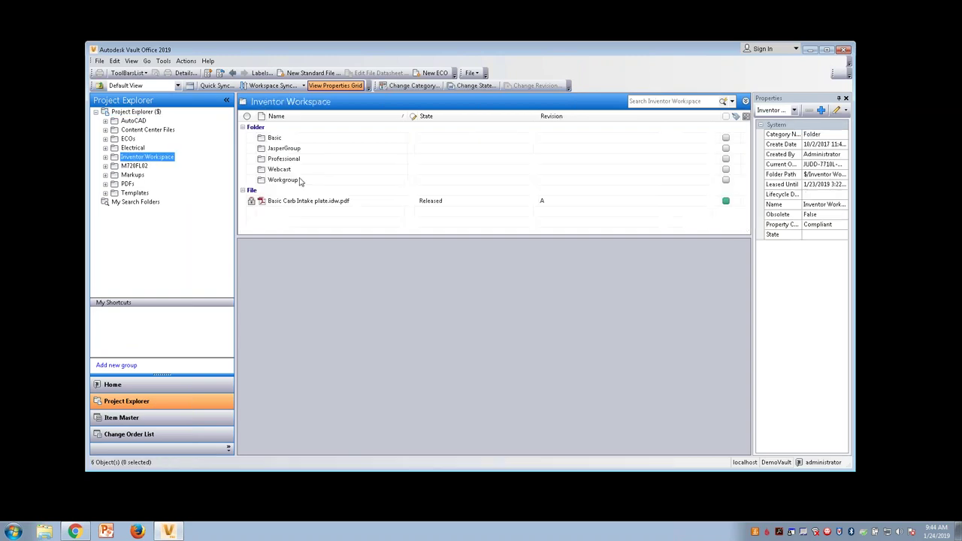
pyautogui.click(283, 180)
pyautogui.doubleClick(283, 180)
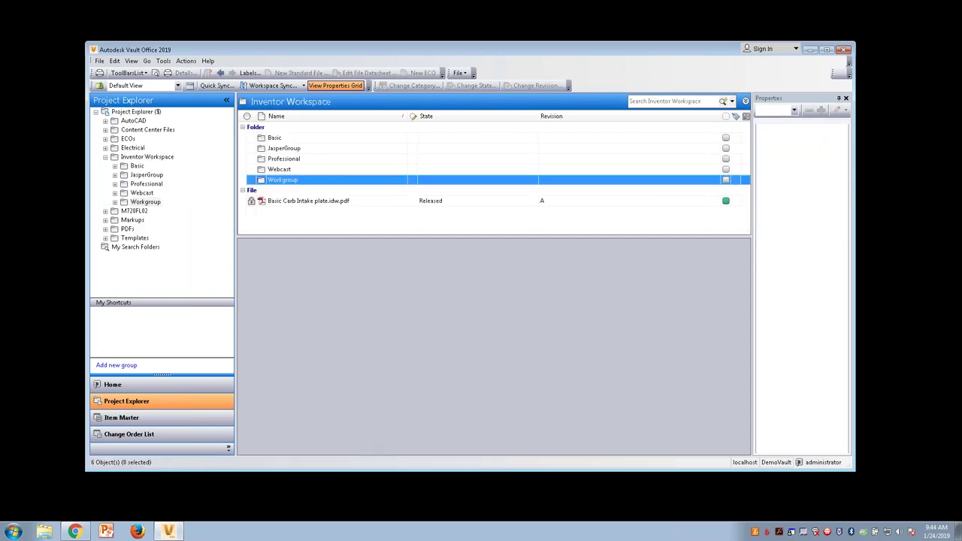
# Step: Examine the file commands available for I-Workgroup Carb intake nipple.ipt, 02-00006.idw.pdf and 02-00006.ipt
pyautogui.click(283, 212)
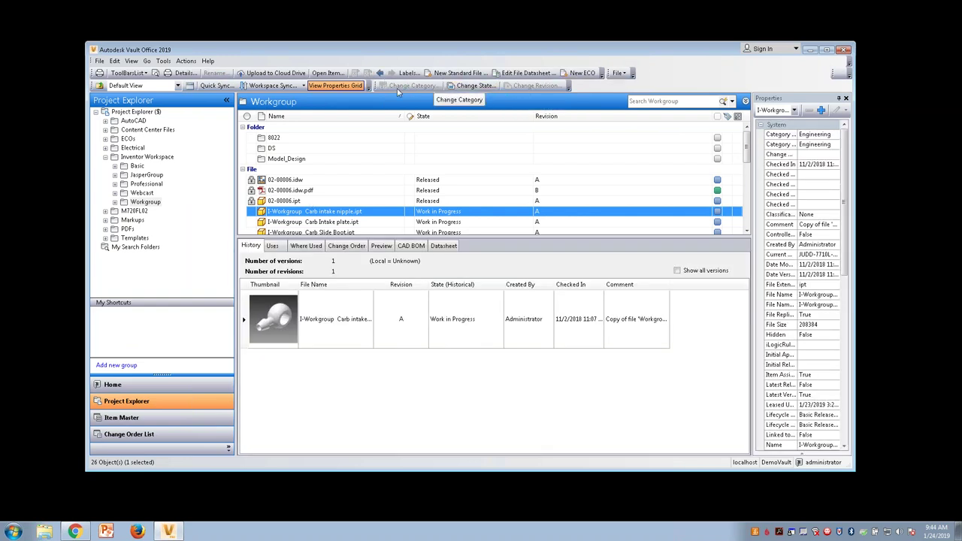
pyautogui.rightClick(285, 214)
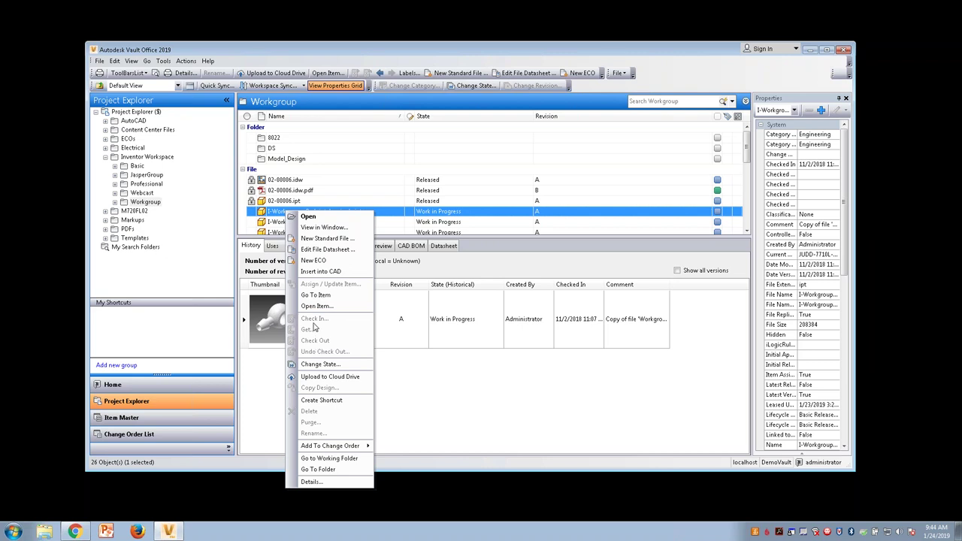
pyautogui.click(284, 191)
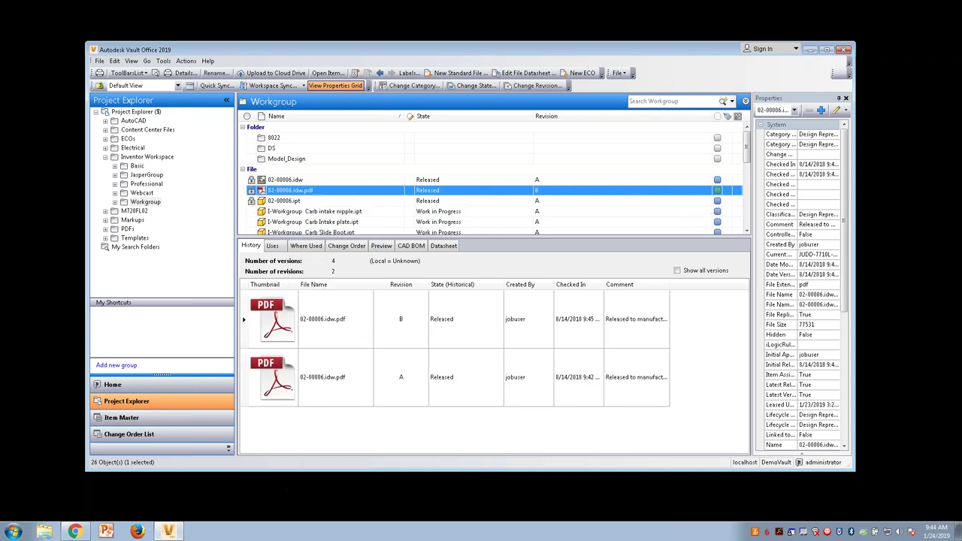
pyautogui.rightClick(286, 191)
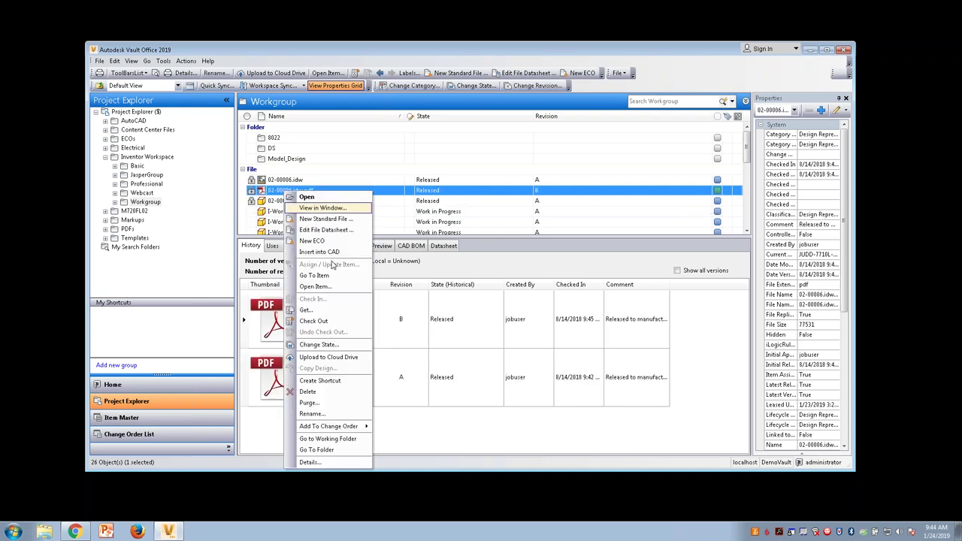
pyautogui.click(276, 193)
pyautogui.click(286, 202)
pyautogui.rightClick(284, 201)
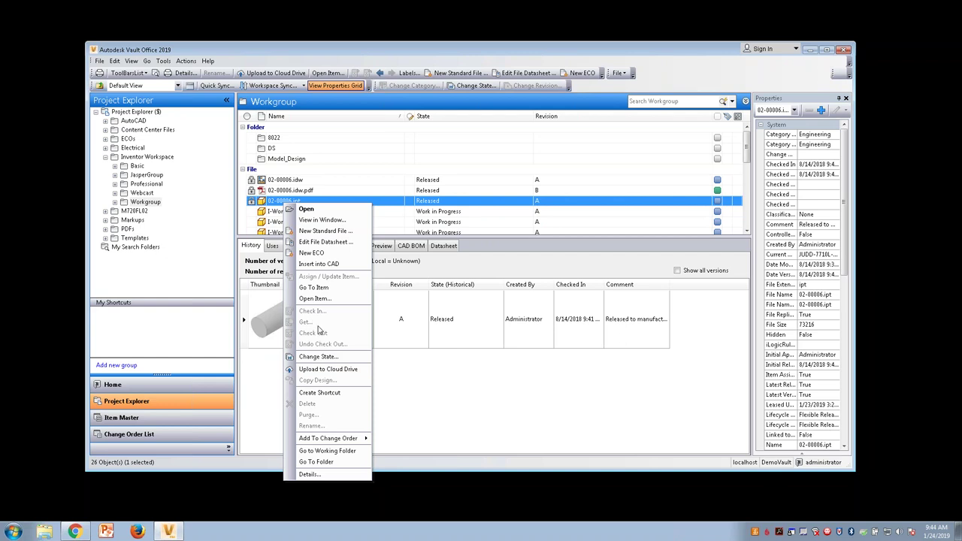
# Step: Open the ProItemMake Carb Body item from the Item Master, view its bill of materials and close it
pyautogui.click(143, 418)
pyautogui.click(297, 148)
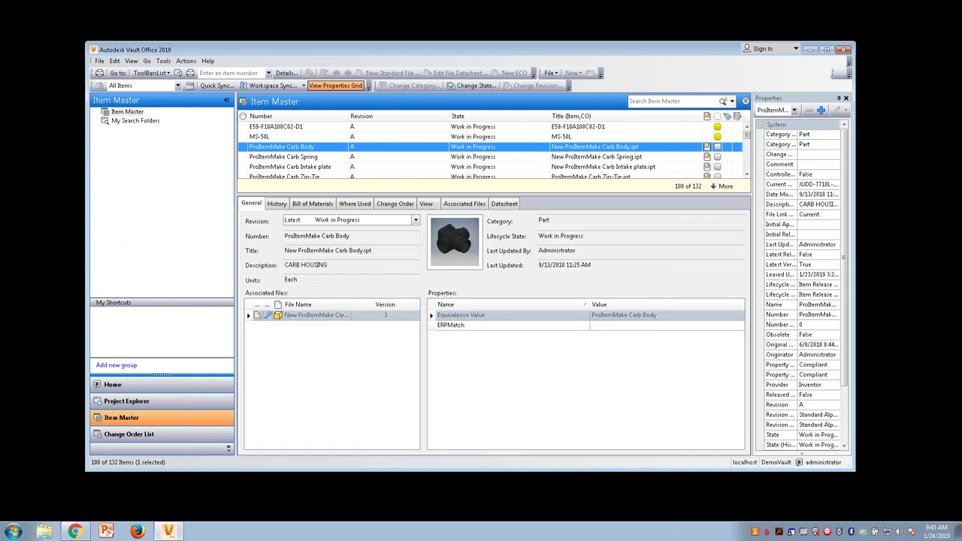
pyautogui.doubleClick(298, 147)
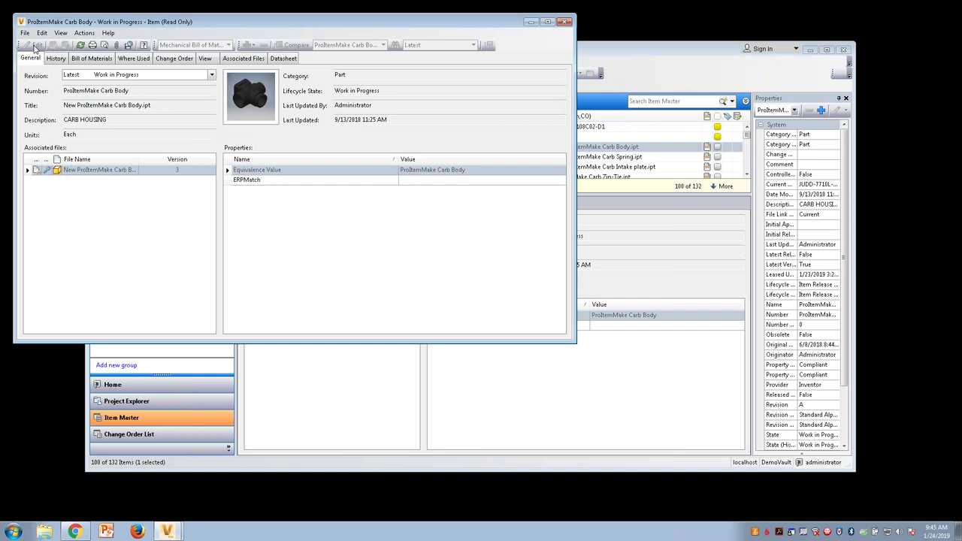
pyautogui.click(93, 59)
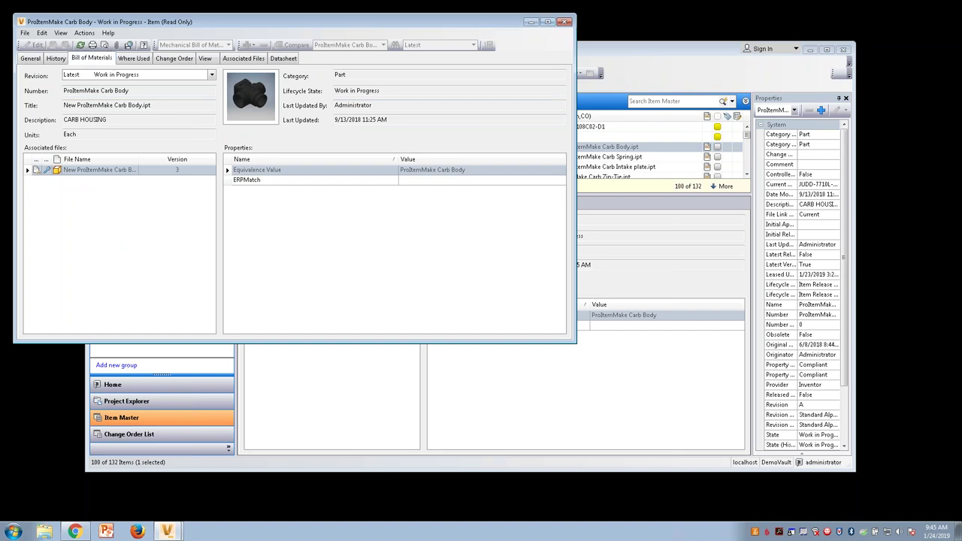
pyautogui.click(565, 22)
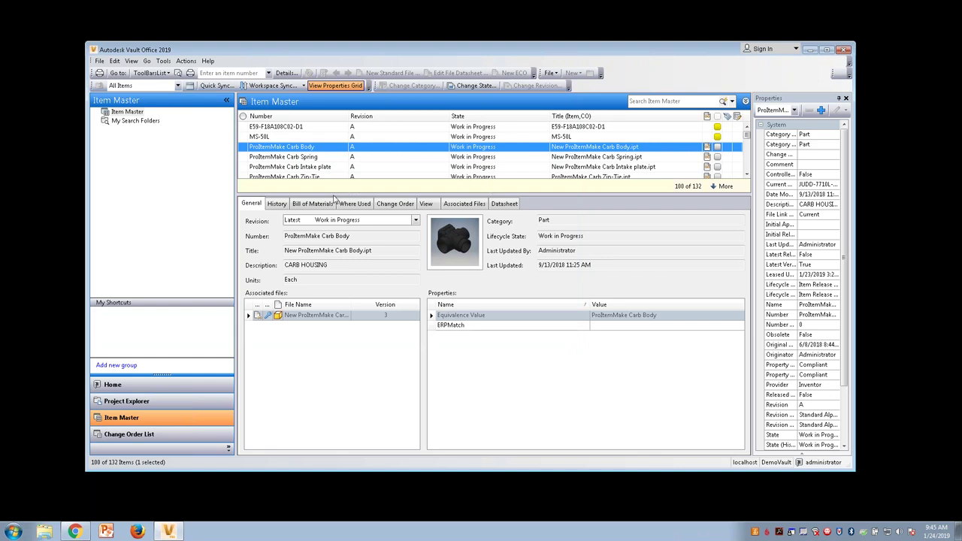
# Step: Change the lifecycle state of I-Workgroup Carb intake nipple.ipt in the Workgroup folder to For Review with the comment "Under review"
pyautogui.click(120, 404)
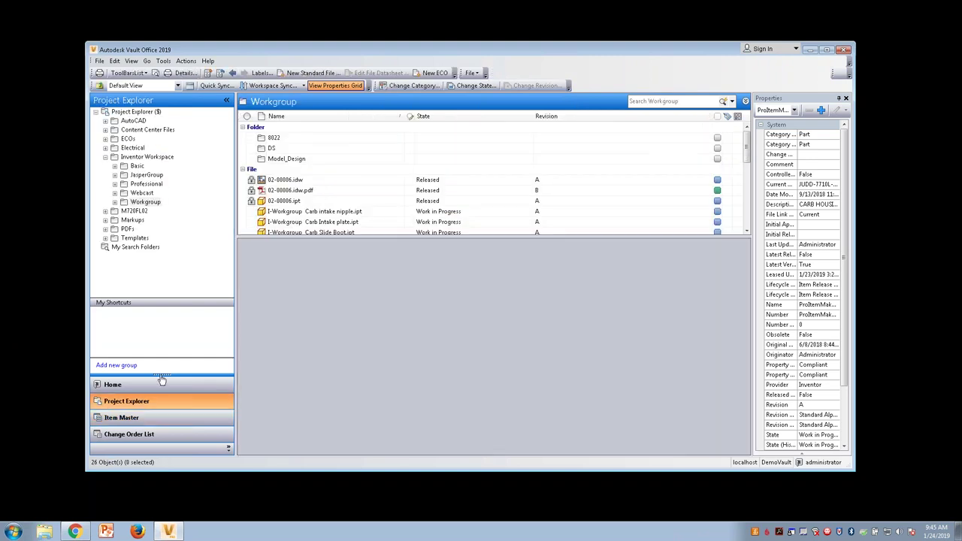
pyautogui.click(320, 212)
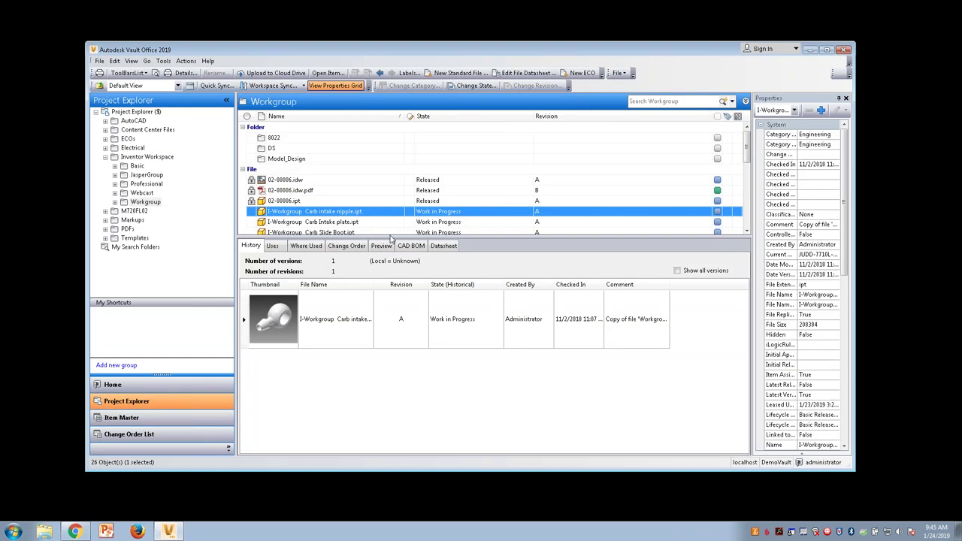
pyautogui.moveTo(388, 237); pyautogui.dragTo(391, 261)
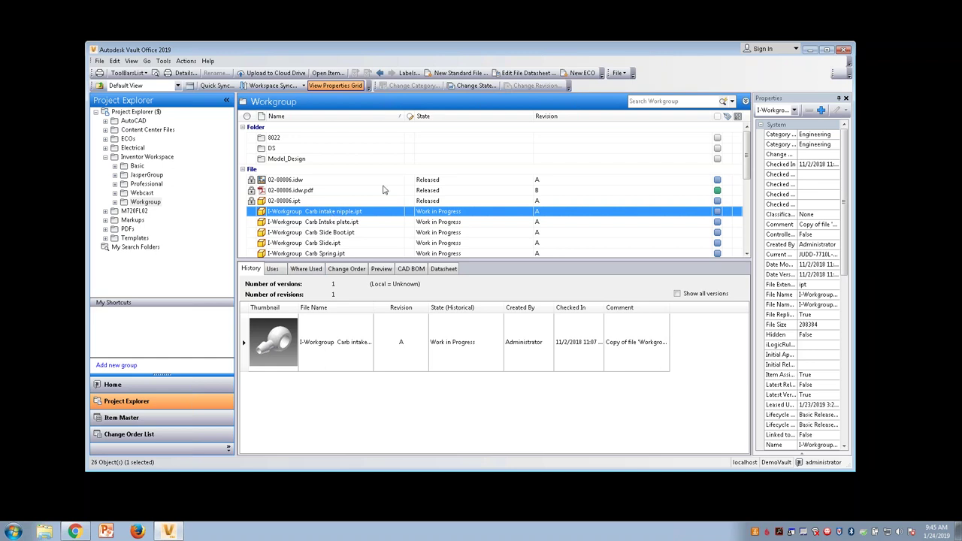
pyautogui.click(473, 85)
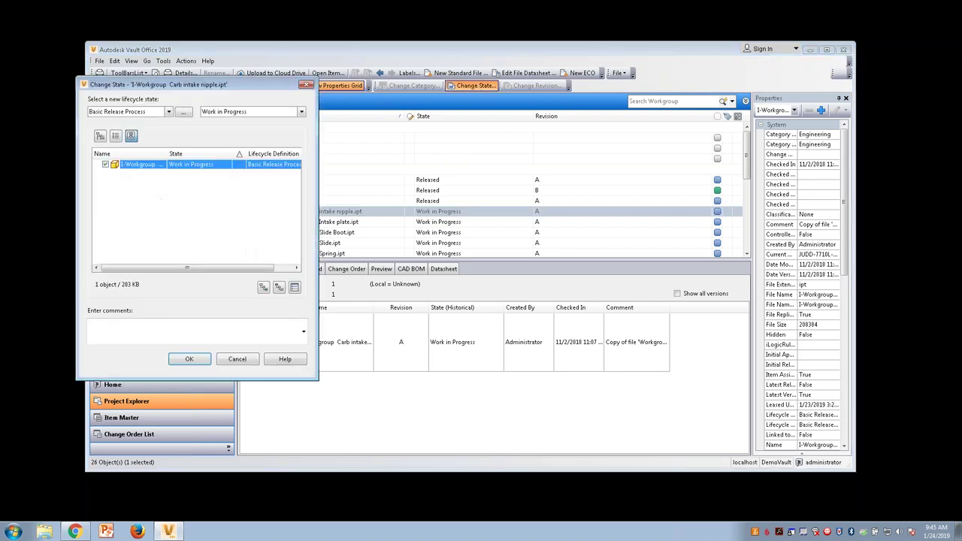
pyautogui.click(245, 113)
pyautogui.click(217, 132)
pyautogui.click(195, 326)
pyautogui.write('Under review')
pyautogui.click(190, 360)
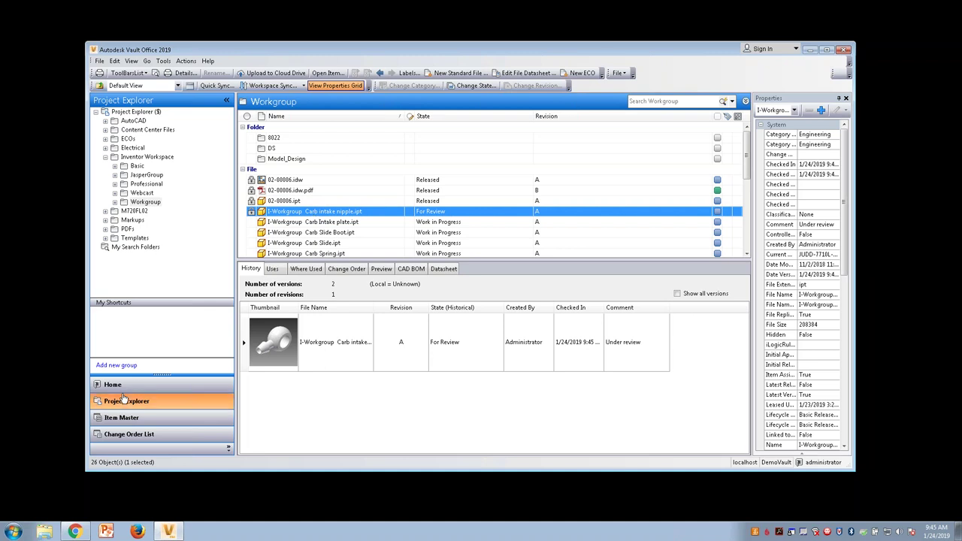
# Step: Switch to the Vault web client in Chrome, open Project Explorer and view the account options and Add File dialog
pyautogui.click(75, 532)
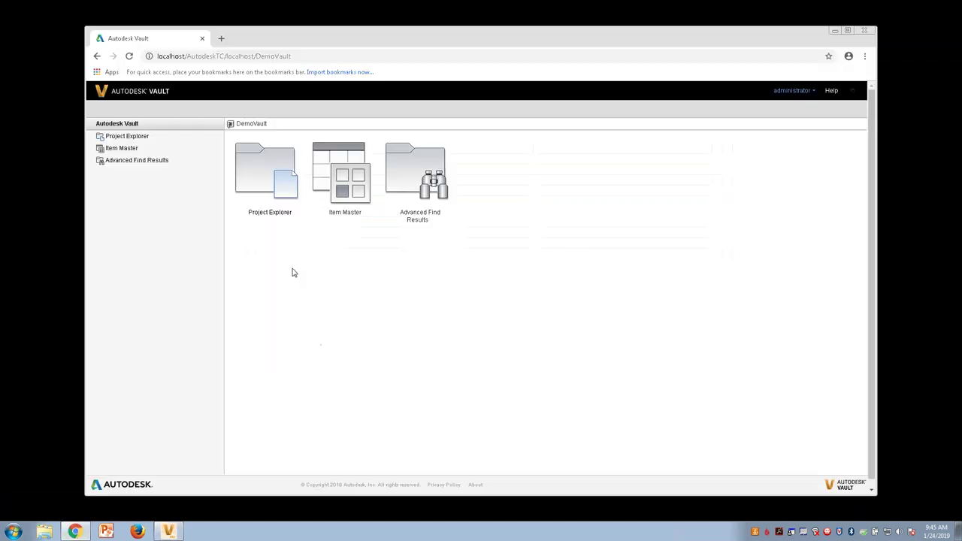
pyautogui.click(129, 138)
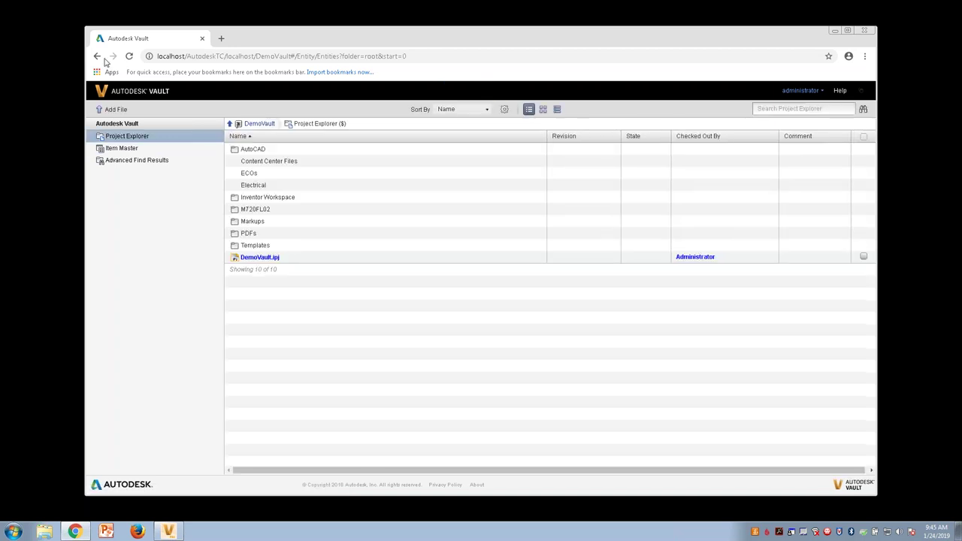
pyautogui.click(792, 90)
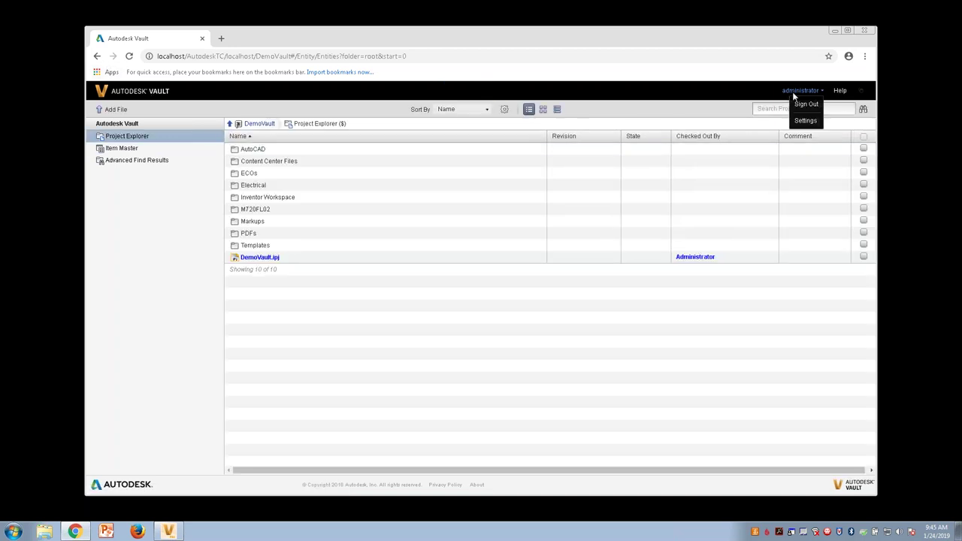
pyautogui.click(114, 110)
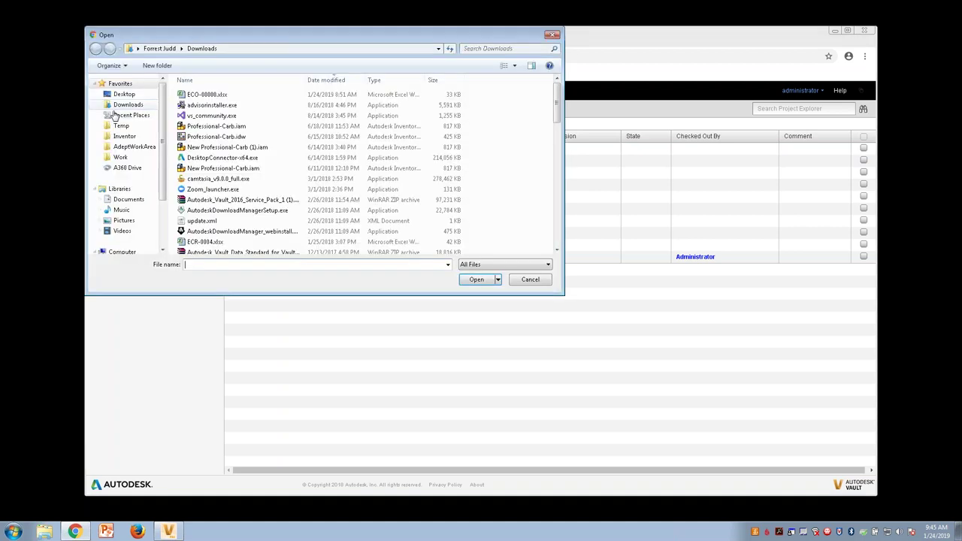
pyautogui.click(531, 279)
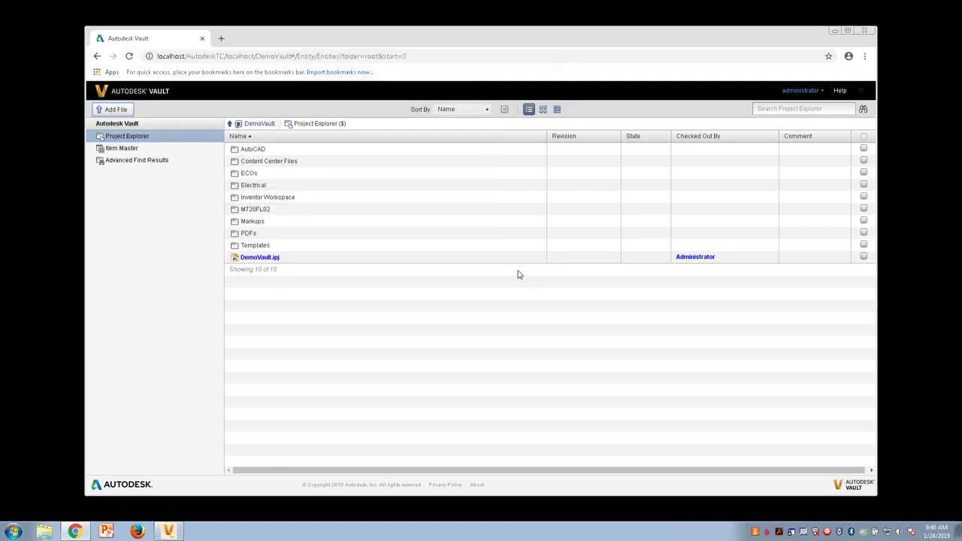
# Step: Search Project Explorer for "ECO-00000" and open the details of ECO-00000.xlsx
pyautogui.click(779, 110)
pyautogui.write('ECO-00000')
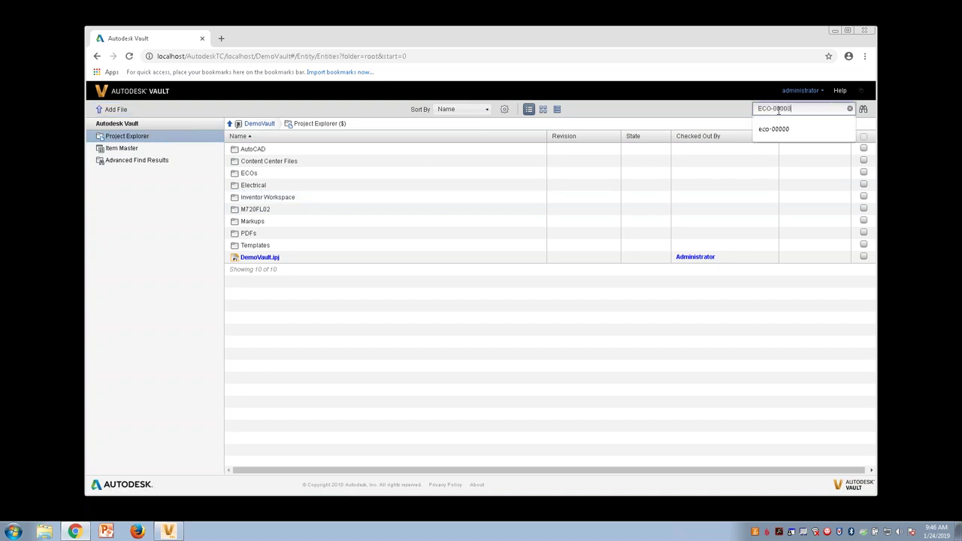
pyautogui.press('Return')
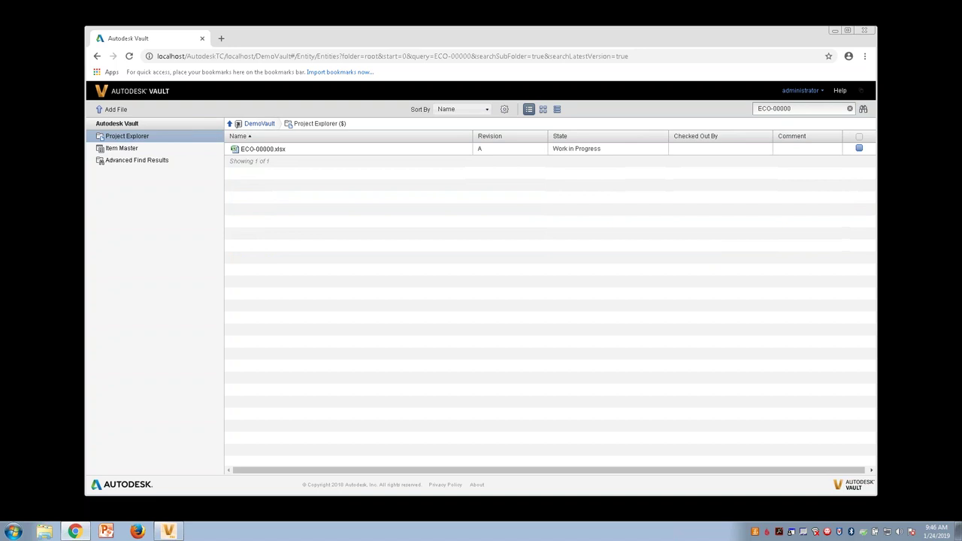
pyautogui.click(263, 150)
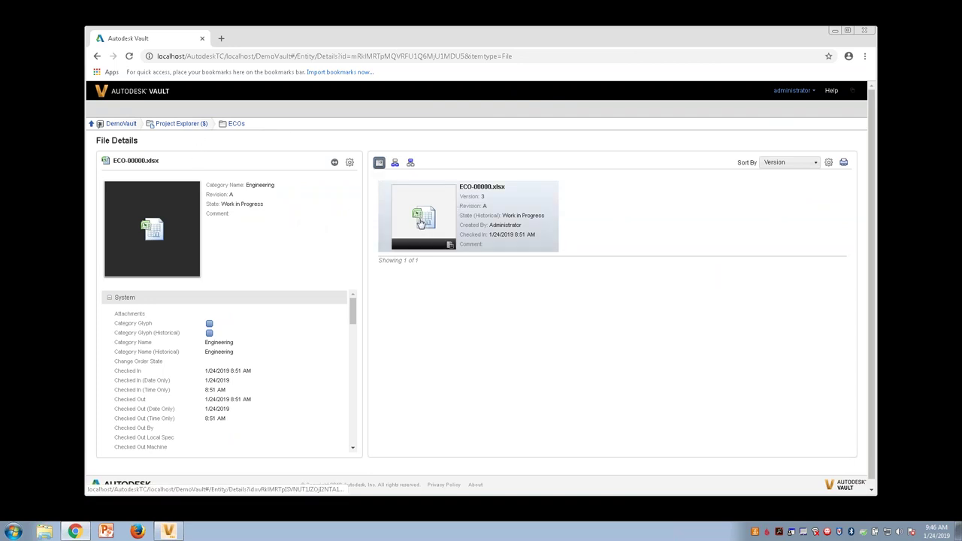
# Step: Check out ECO-00000.xlsx, download it and open the downloaded copy in Excel
pyautogui.click(450, 246)
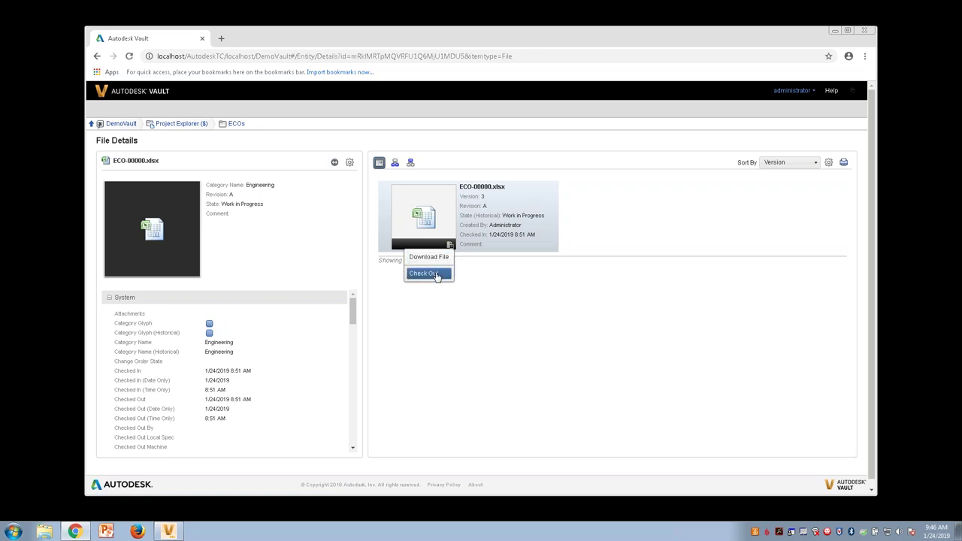
pyautogui.click(436, 275)
pyautogui.click(451, 248)
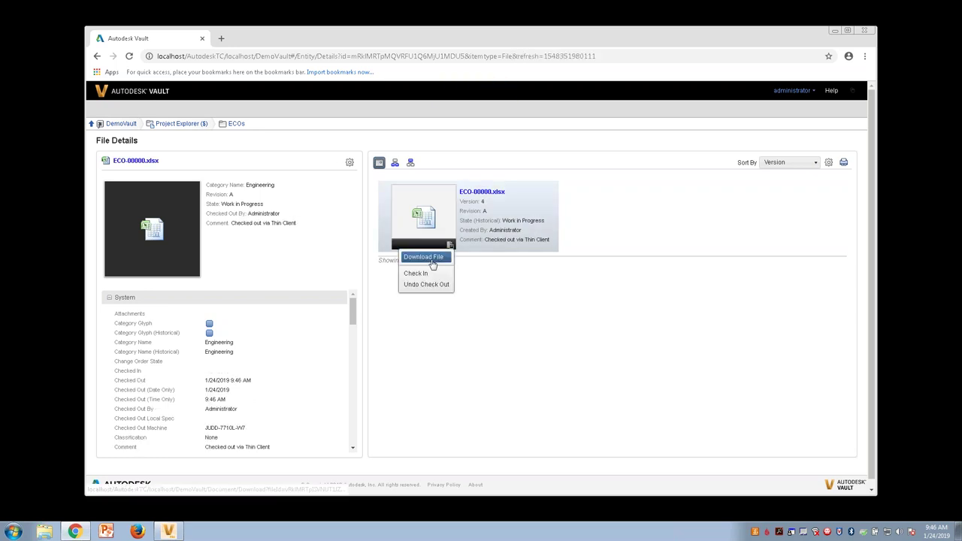
pyautogui.click(434, 258)
pyautogui.click(129, 481)
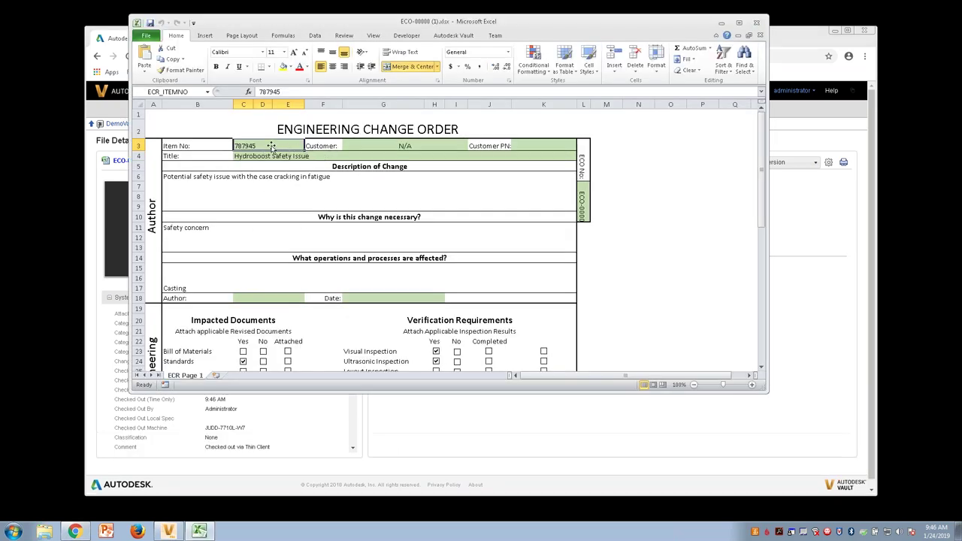
# Step: Set the Item No. of the engineering change order to 8198196, save the workbook and close it
pyautogui.write('8198196')
pyautogui.press('Return')
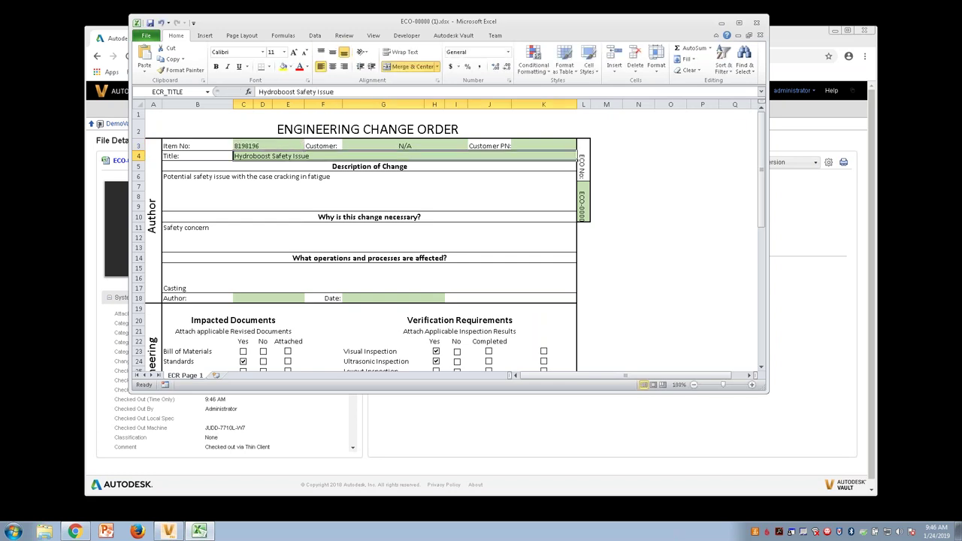
pyautogui.click(150, 23)
pyautogui.click(756, 23)
# Step: Check in ECO-00000.xlsx in the Vault web client, uploading ECO-00000.xlsx from the Downloads folder
pyautogui.click(451, 246)
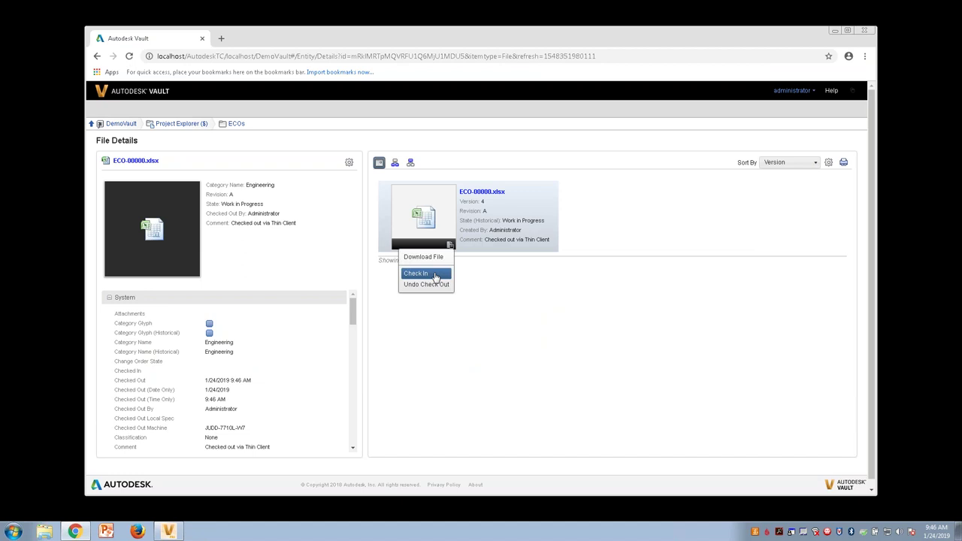
pyautogui.click(436, 274)
pyautogui.click(208, 105)
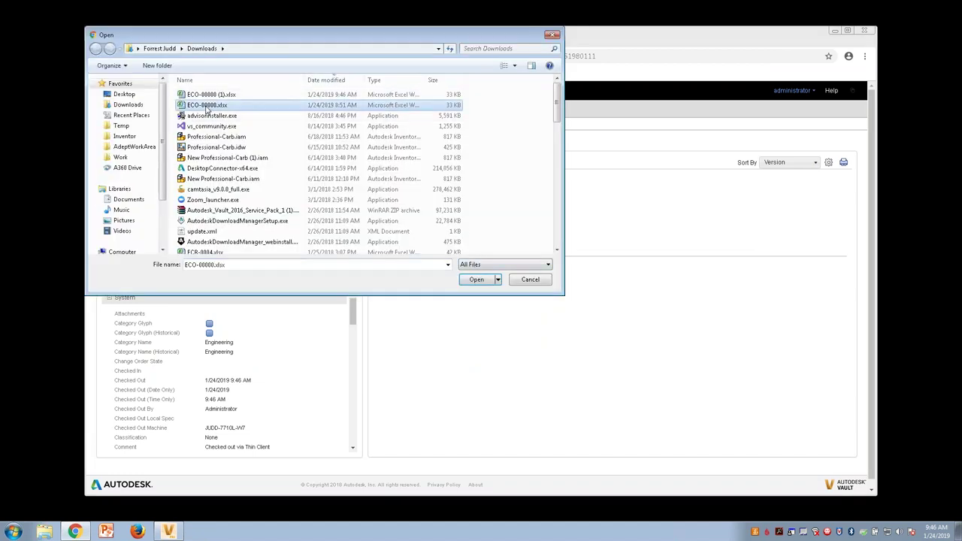
pyautogui.click(476, 279)
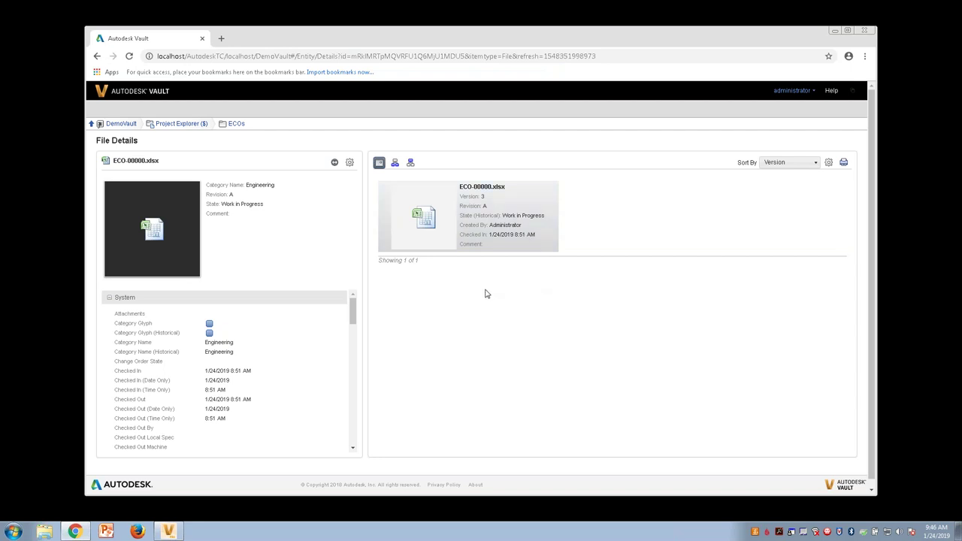
# Step: View the web client's file actions, compare them with those for 02-00006.idw.pdf in Vault Office, and return to Chrome
pyautogui.click(450, 246)
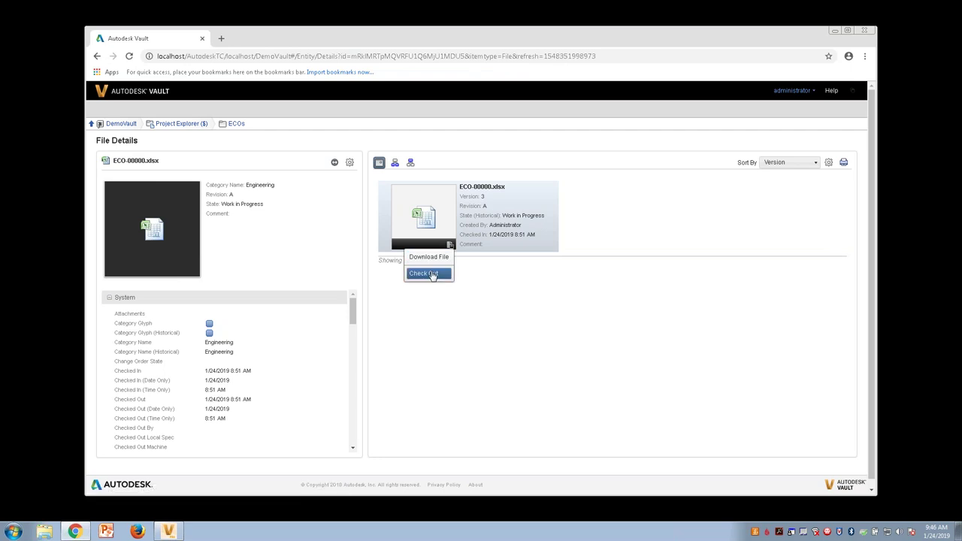
pyautogui.click(168, 532)
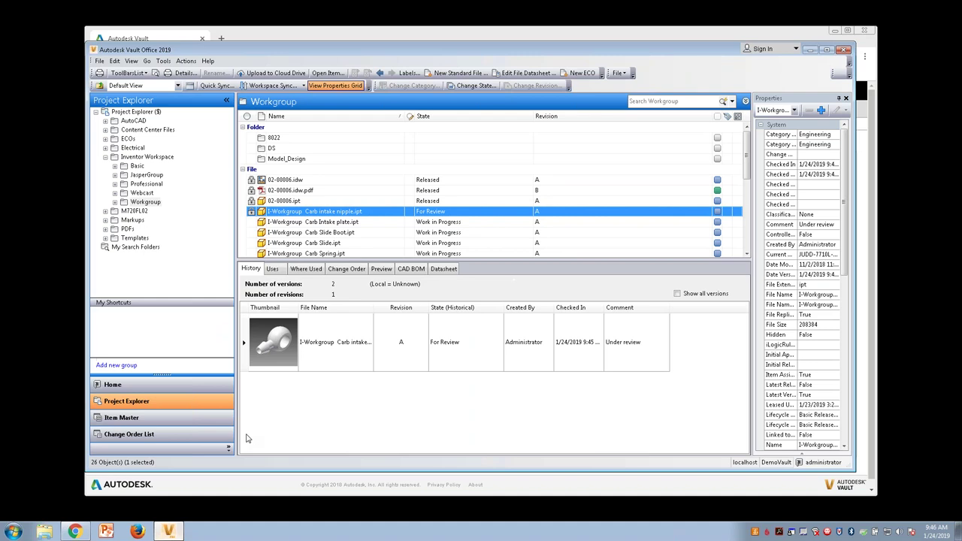
pyautogui.click(286, 192)
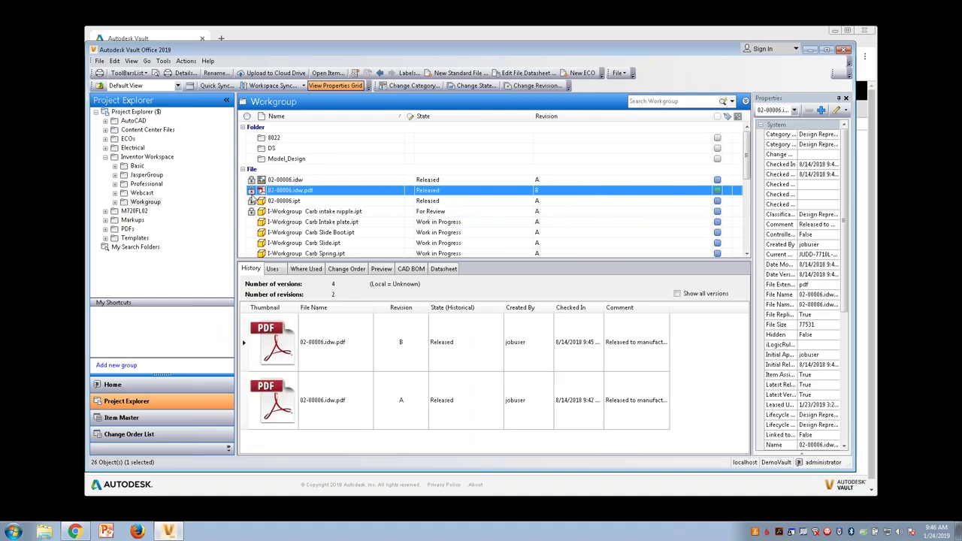
pyautogui.rightClick(290, 193)
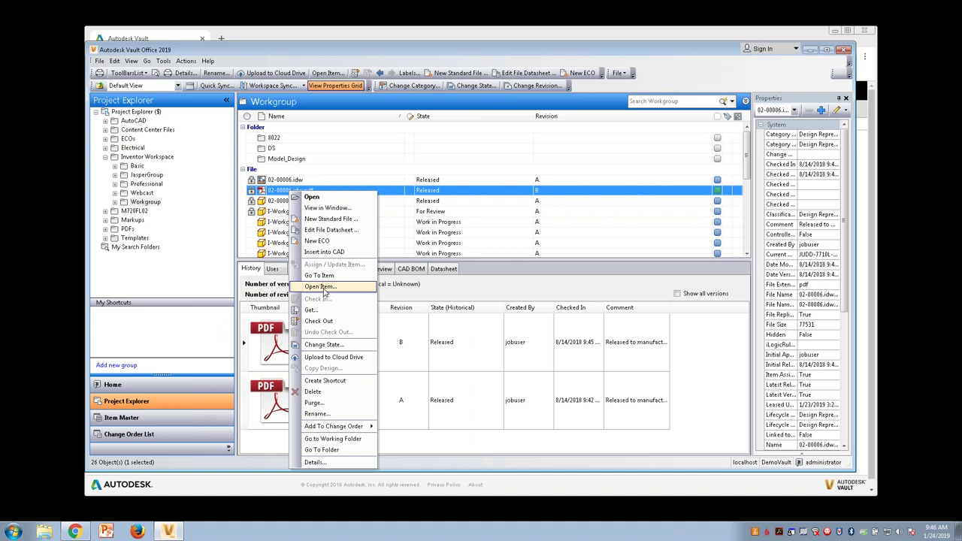
pyautogui.click(76, 532)
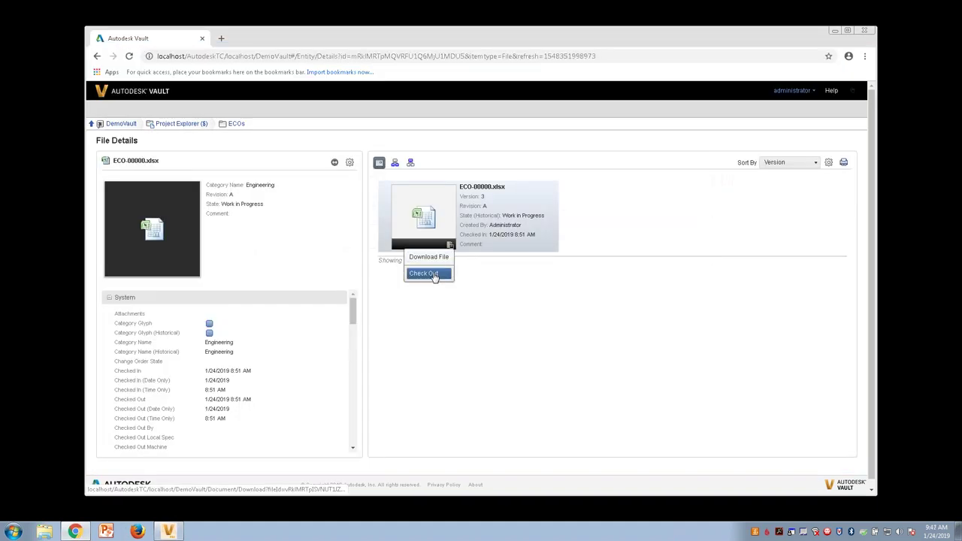
# Step: Check out ECO-00000.xlsx again and try to check it in with the downloaded copy ECO-00000 (1).xlsx
pyautogui.click(434, 274)
pyautogui.click(450, 245)
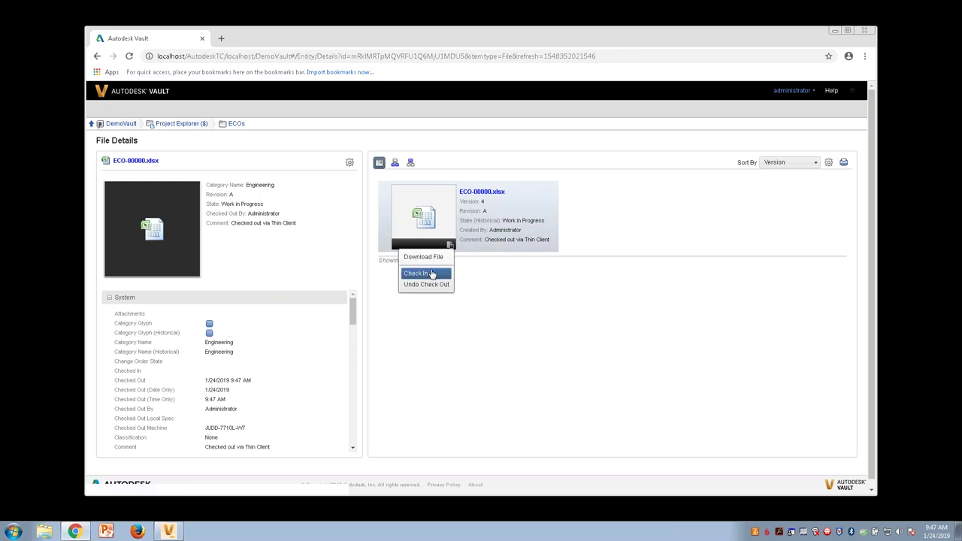
pyautogui.click(432, 273)
pyautogui.click(211, 95)
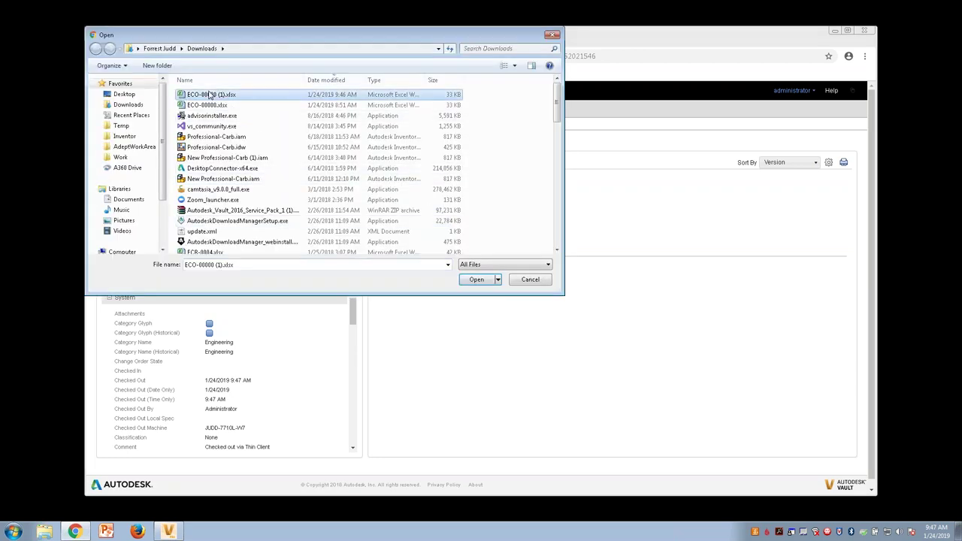
pyautogui.click(477, 279)
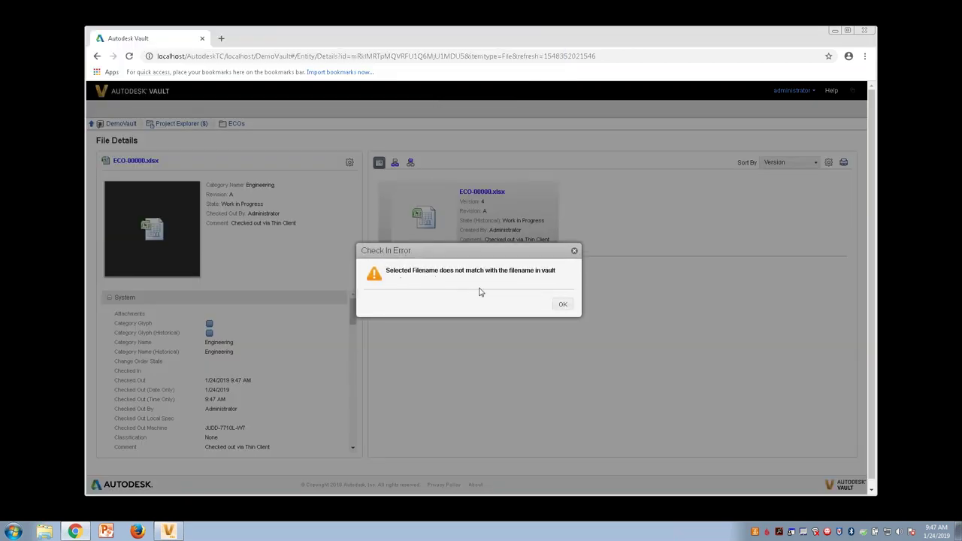
pyautogui.click(562, 303)
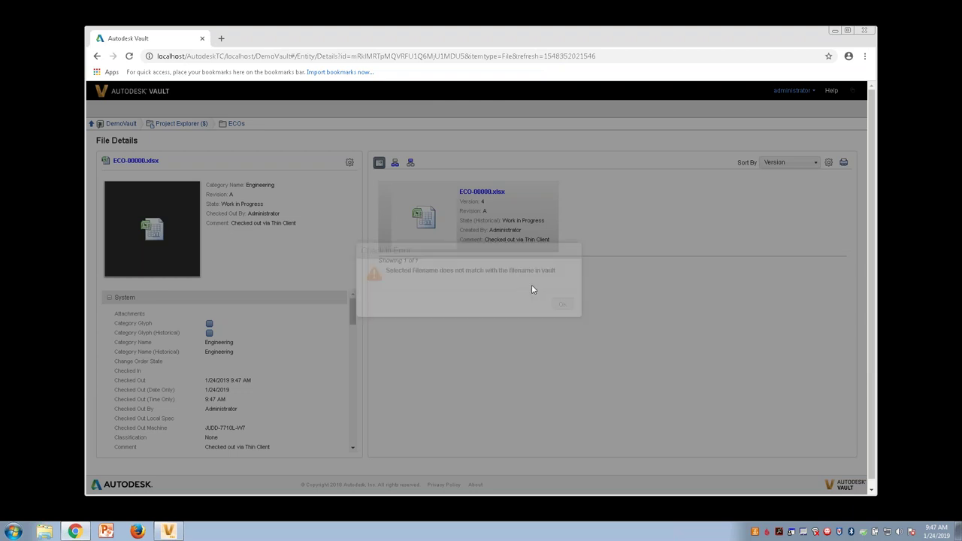
# Step: Download the checked-out ECO-00000.xlsx, open the copy in Excel to inspect its Item No., and close the workbook
pyautogui.click(450, 245)
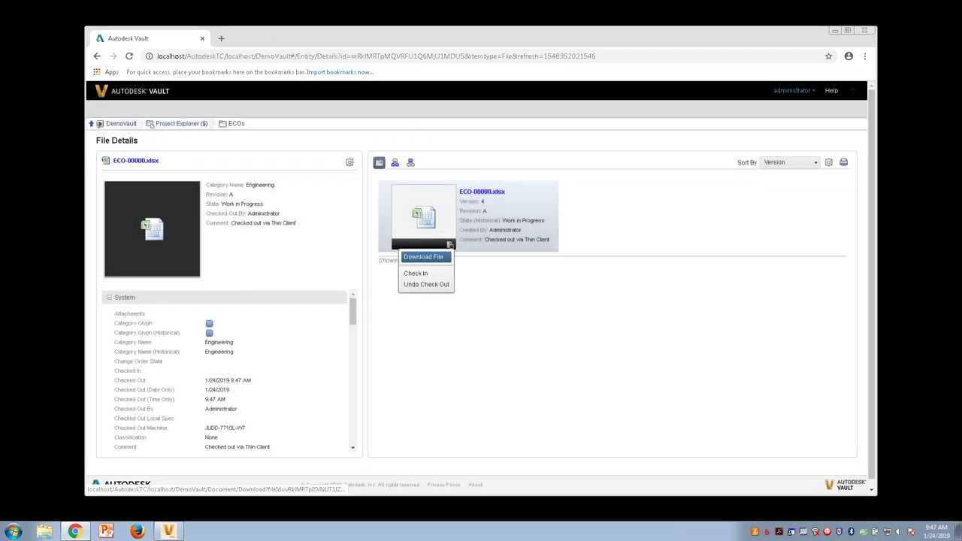
pyautogui.click(433, 260)
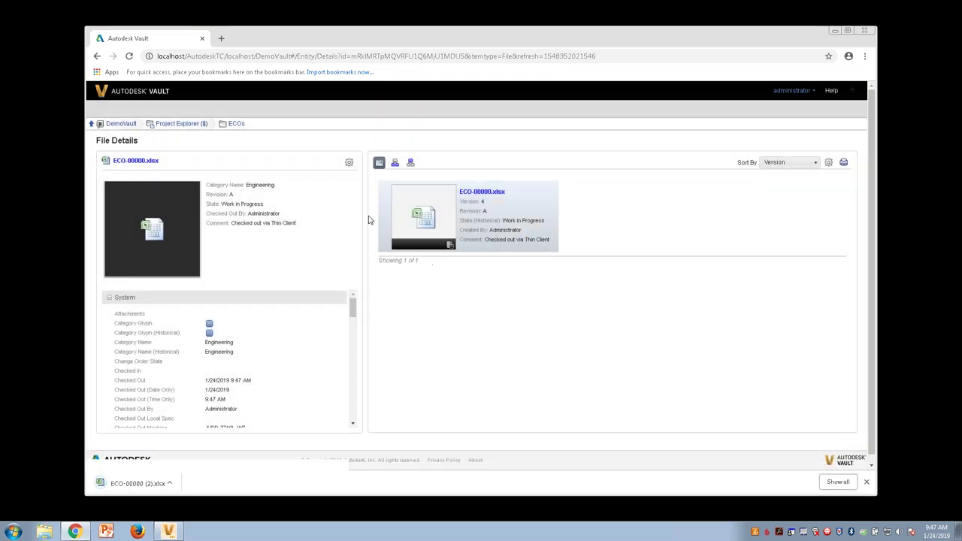
pyautogui.click(145, 486)
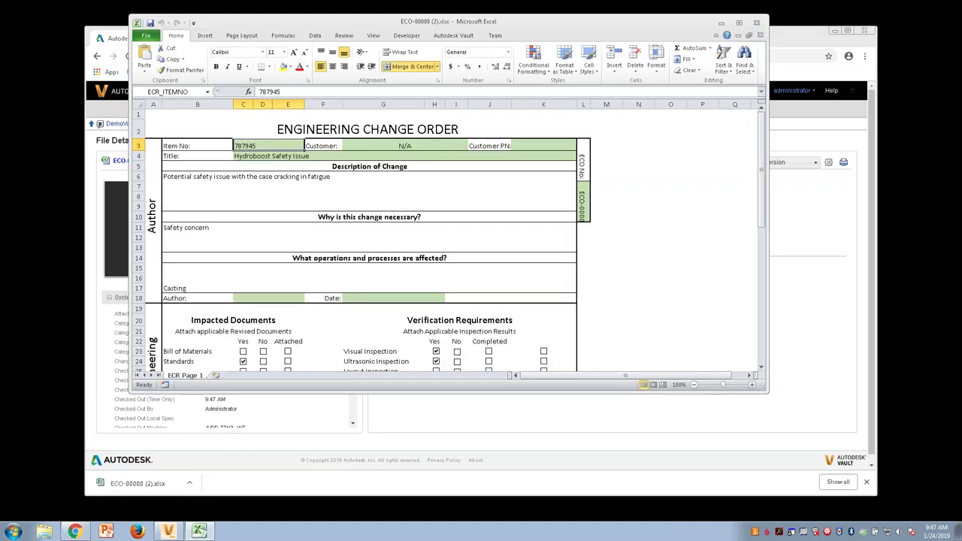
pyautogui.click(756, 23)
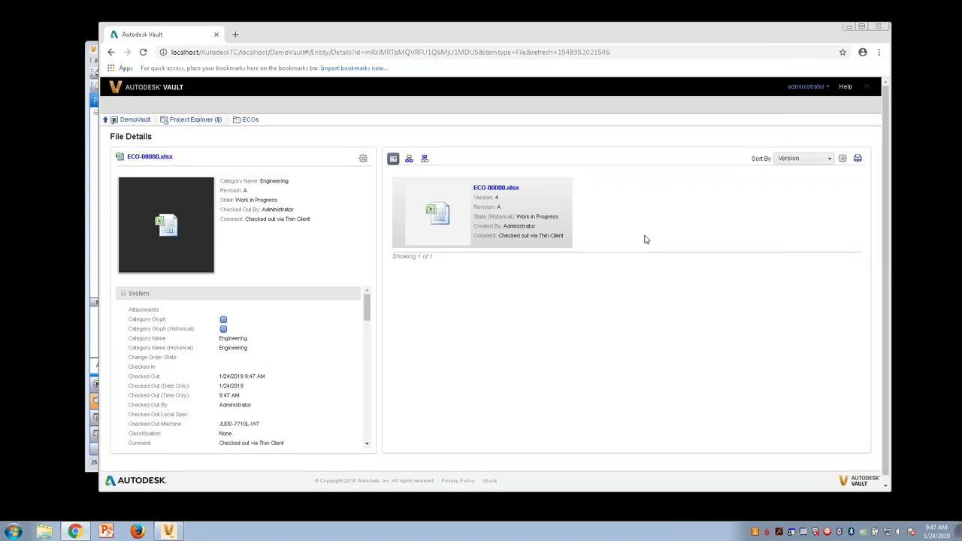
# Step: View the download, check-in and undo check-out actions available for the checked-out ECO-00000.xlsx
pyautogui.moveTo(464, 241)
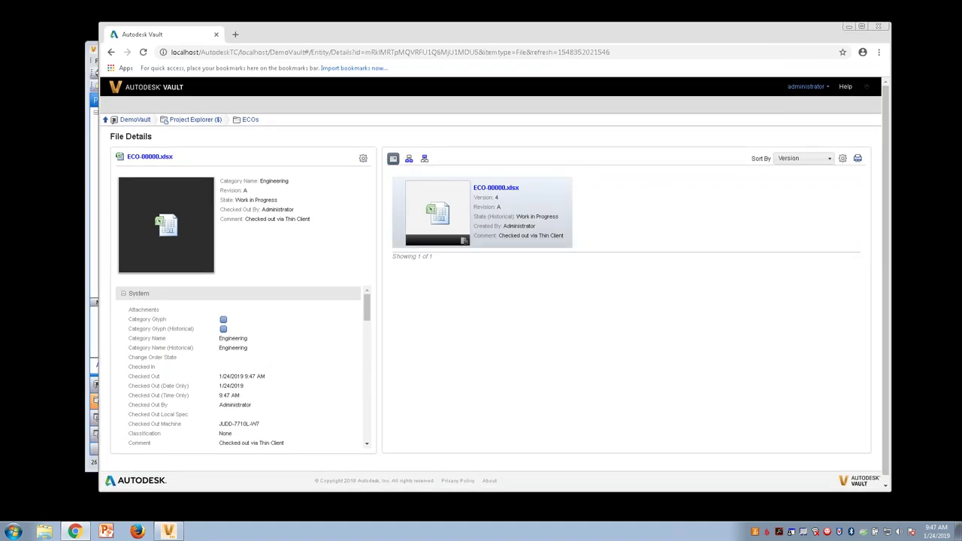
pyautogui.click(465, 242)
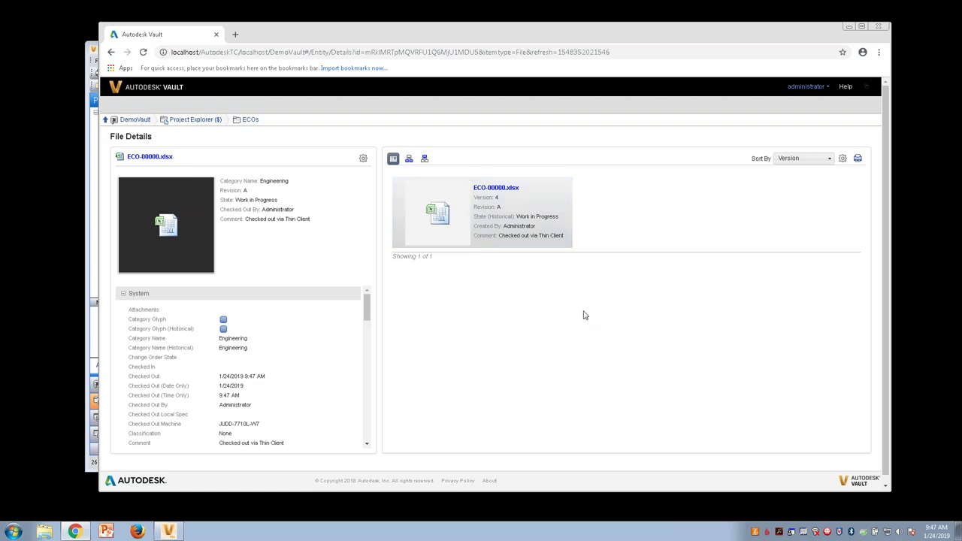
pyautogui.click(465, 240)
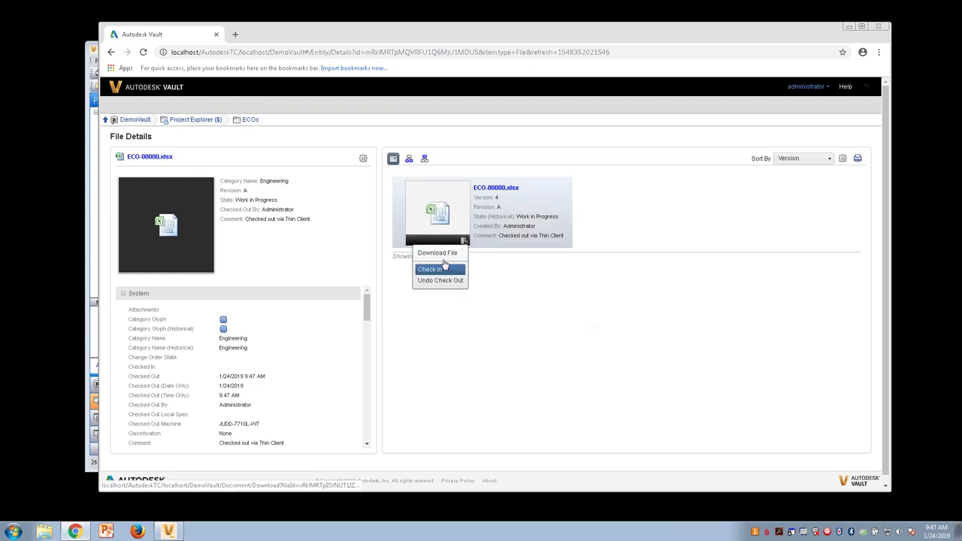
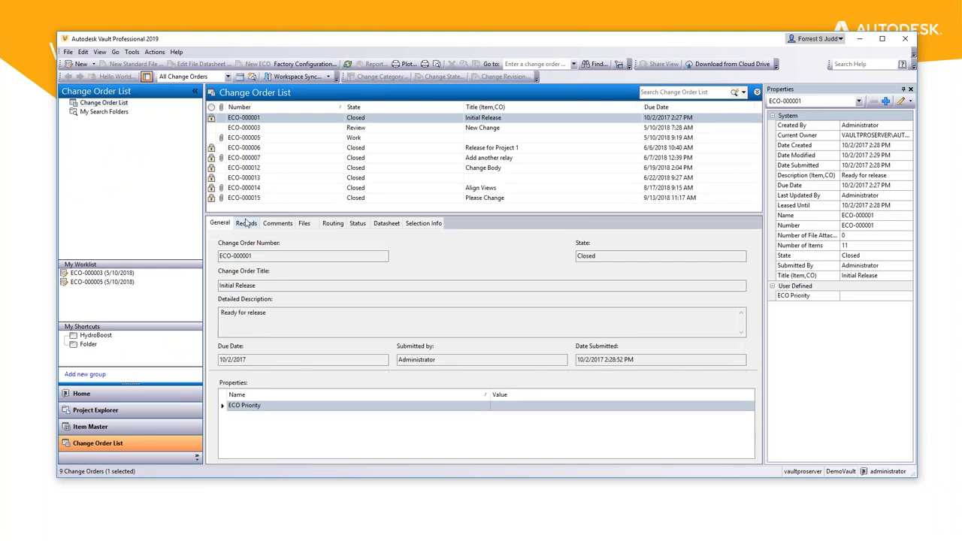
# Step: Review the records, comments, routing participants and status workflow of change order ECO-000001 in Vault Professional
pyautogui.click(245, 223)
pyautogui.click(277, 223)
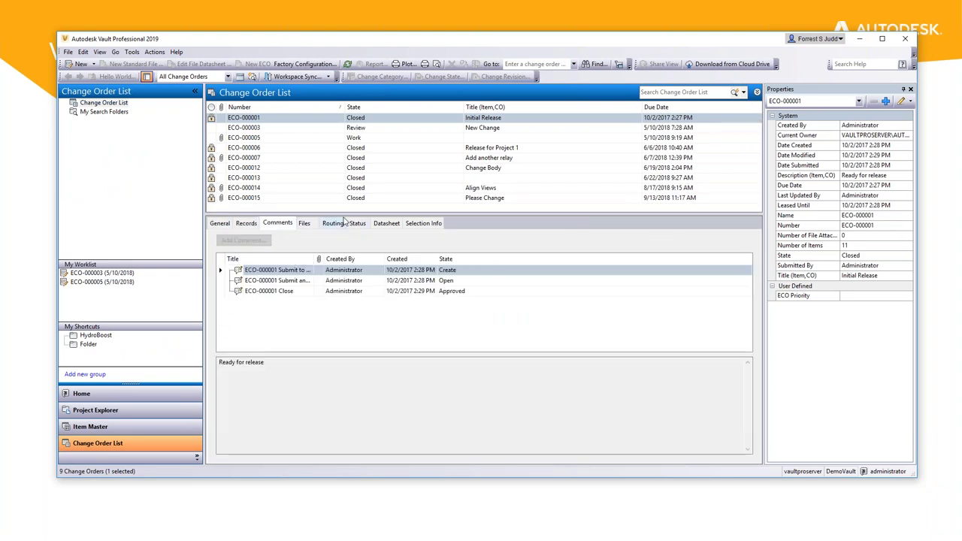
pyautogui.click(333, 224)
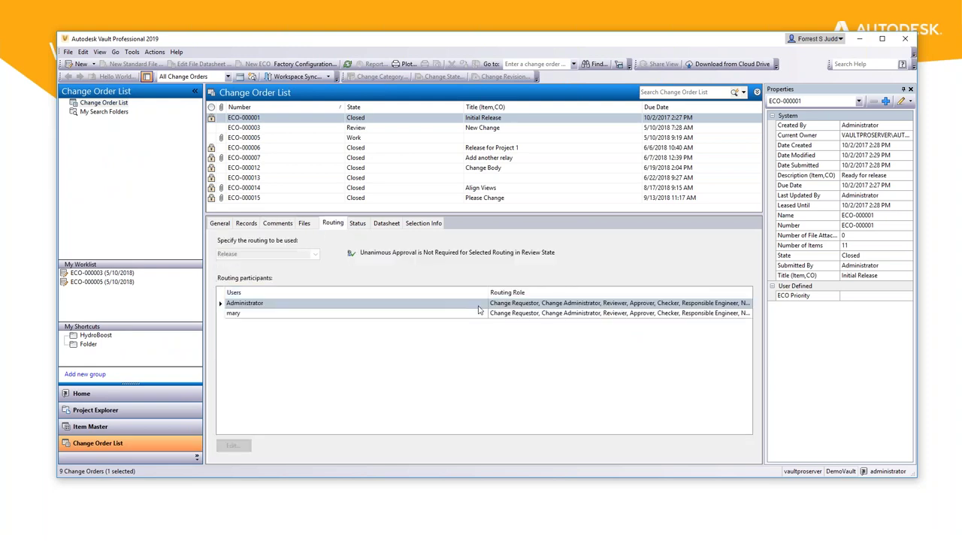
pyautogui.click(358, 224)
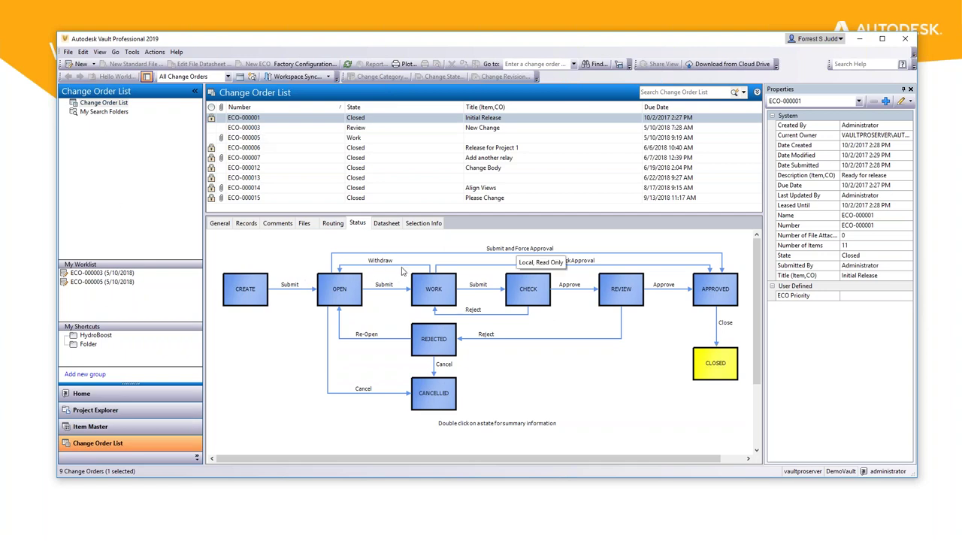
# Step: Switch to the ECOs folder in Project Explorer and view the preview and uses of ECO-00001.xlsx
pyautogui.click(93, 396)
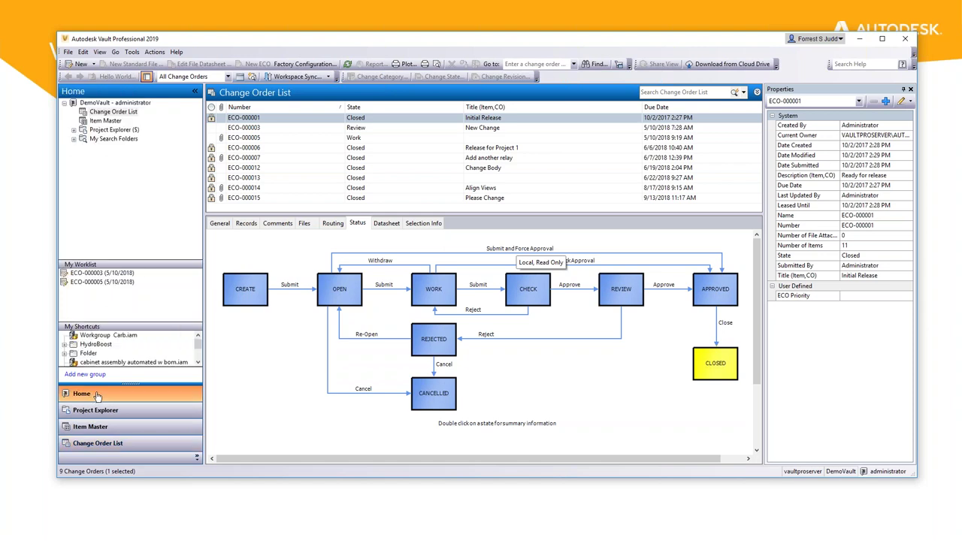
pyautogui.click(95, 411)
pyautogui.moveTo(358, 253); pyautogui.dragTo(356, 251)
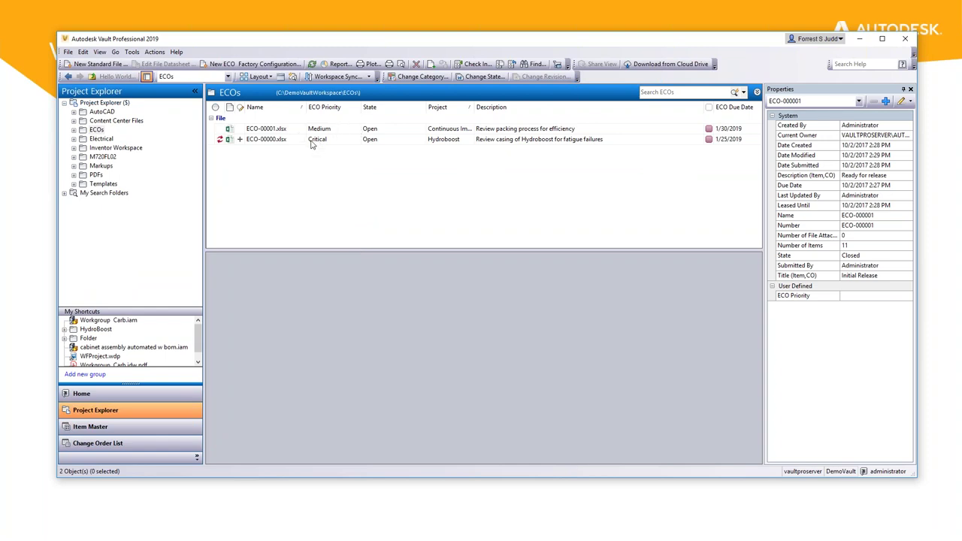
pyautogui.click(252, 130)
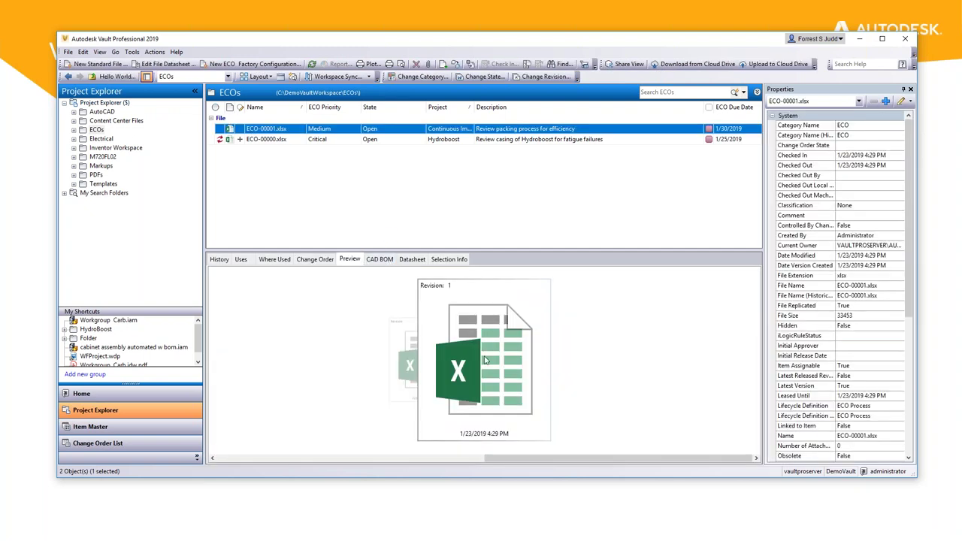
pyautogui.click(360, 260)
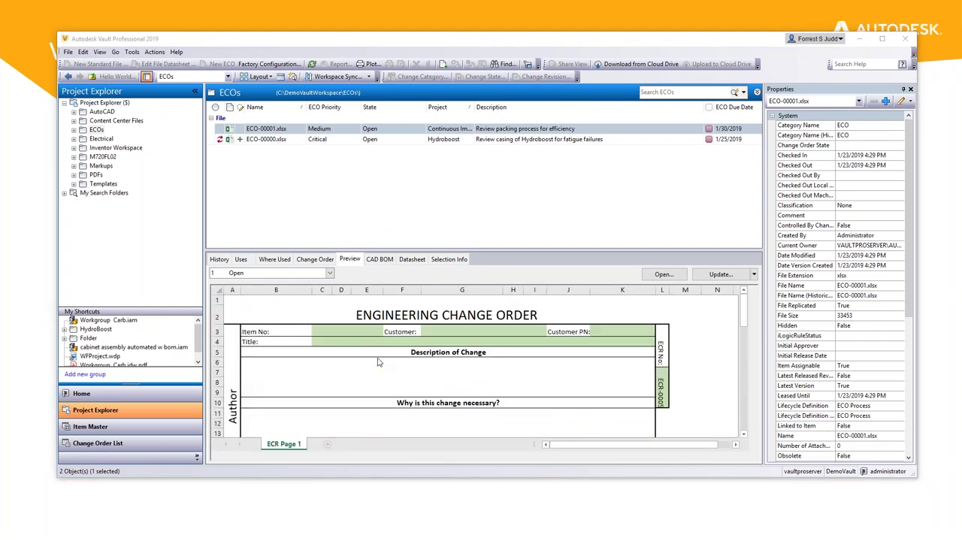
pyautogui.click(242, 259)
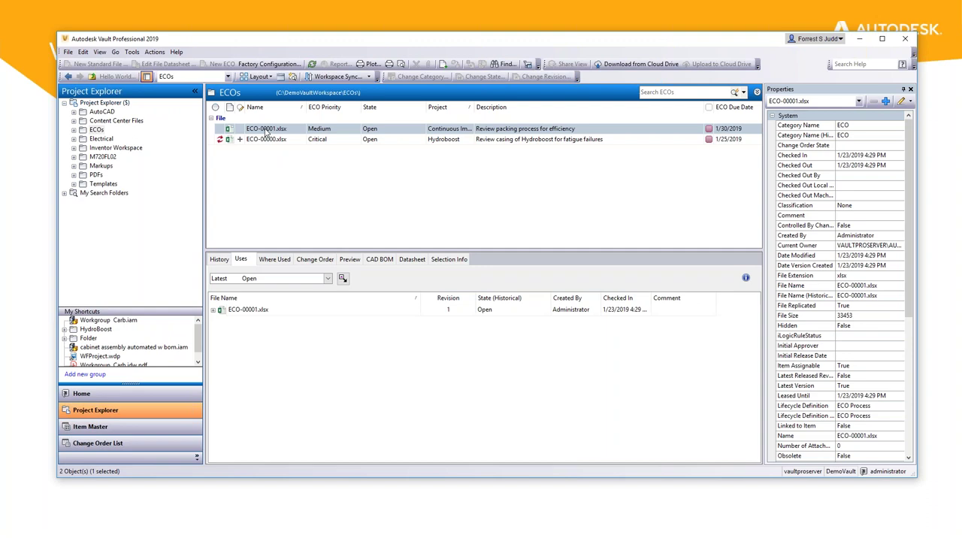
# Step: Examine the lifecycle states offered for ECO-00001.xlsx in Change State and cancel without changing the state
pyautogui.rightClick(373, 131)
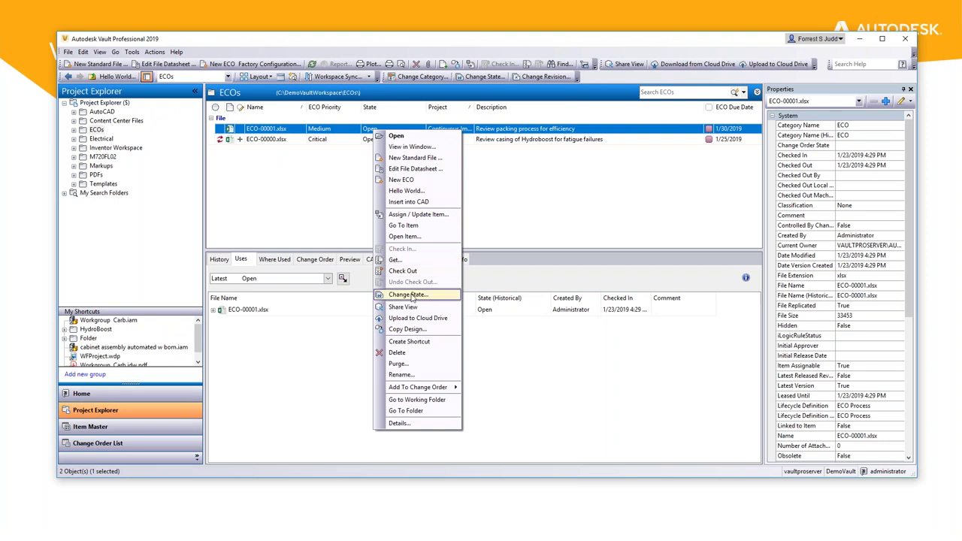
pyautogui.click(407, 294)
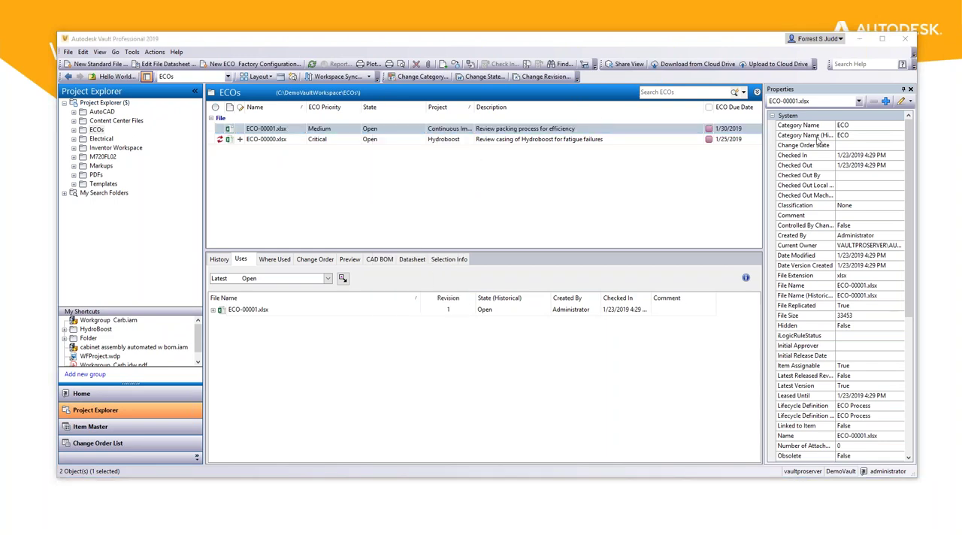
pyautogui.click(443, 128)
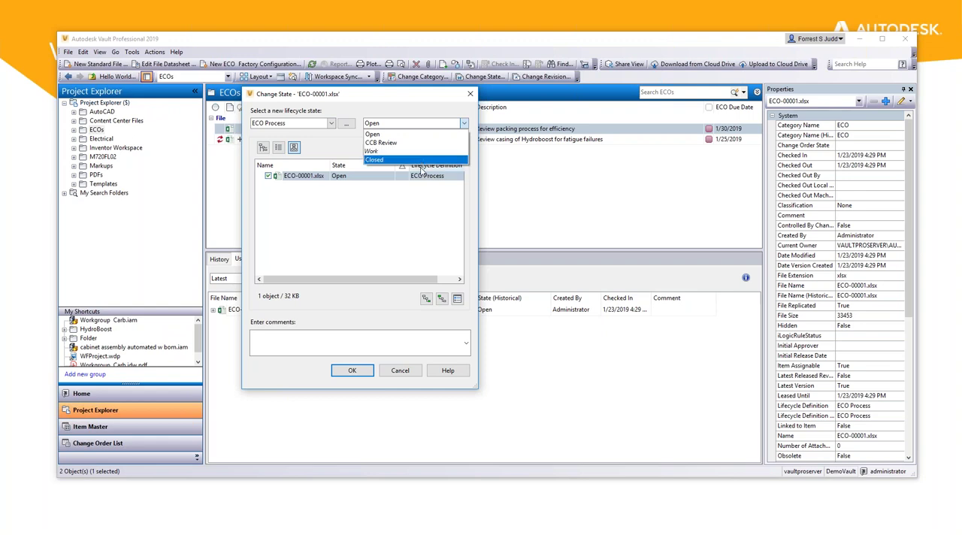
pyautogui.click(368, 241)
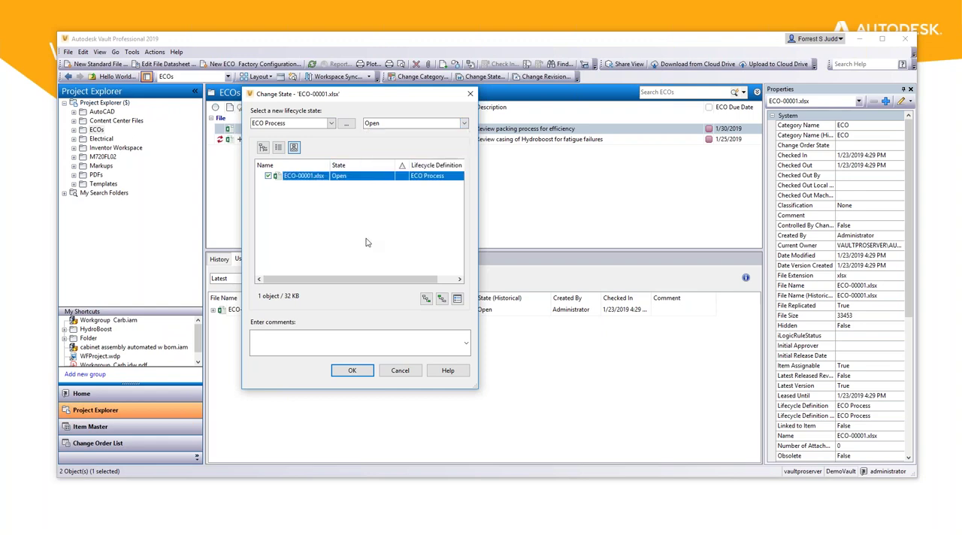
pyautogui.click(403, 367)
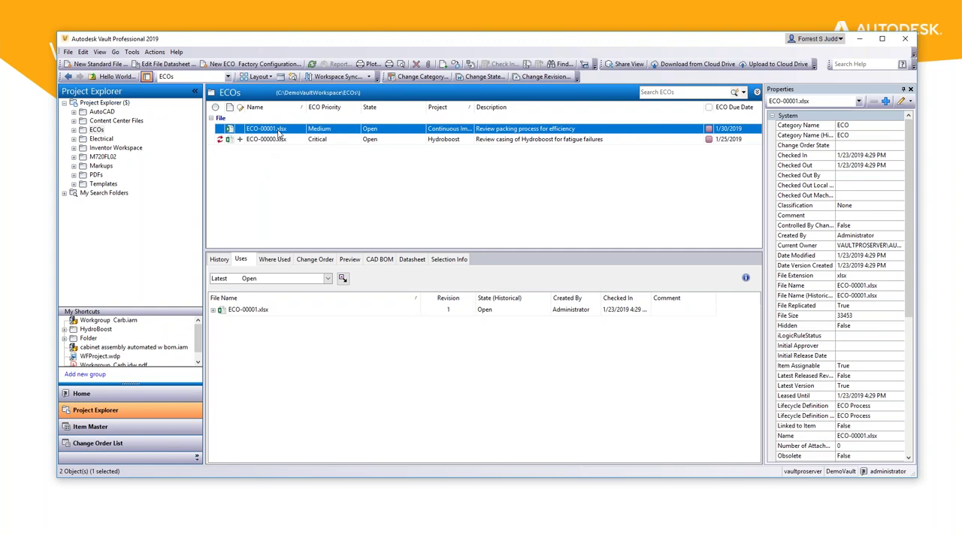
# Step: Start a new ECO in the ECOs folder, entering the author's initials and the comment "Hydroboost Issue"
pyautogui.rightClick(96, 132)
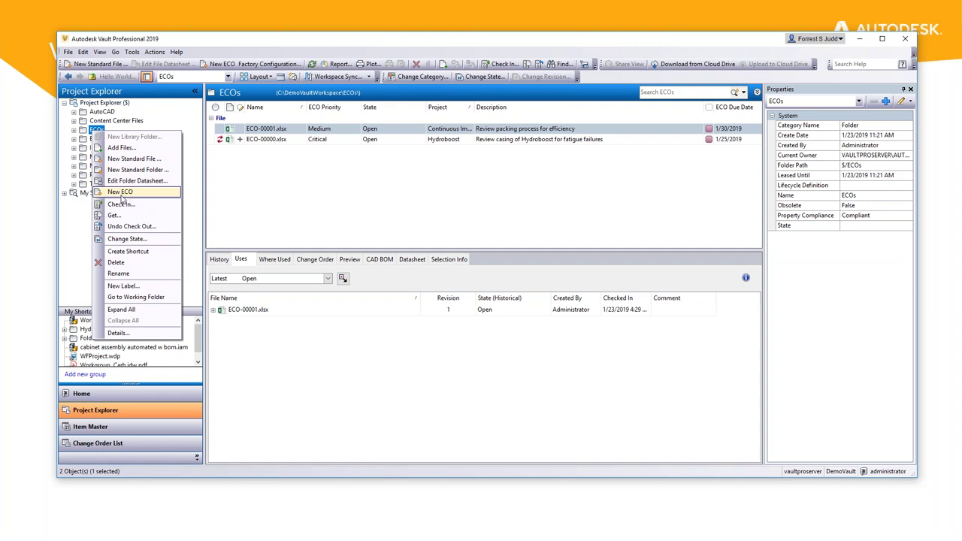
pyautogui.click(130, 193)
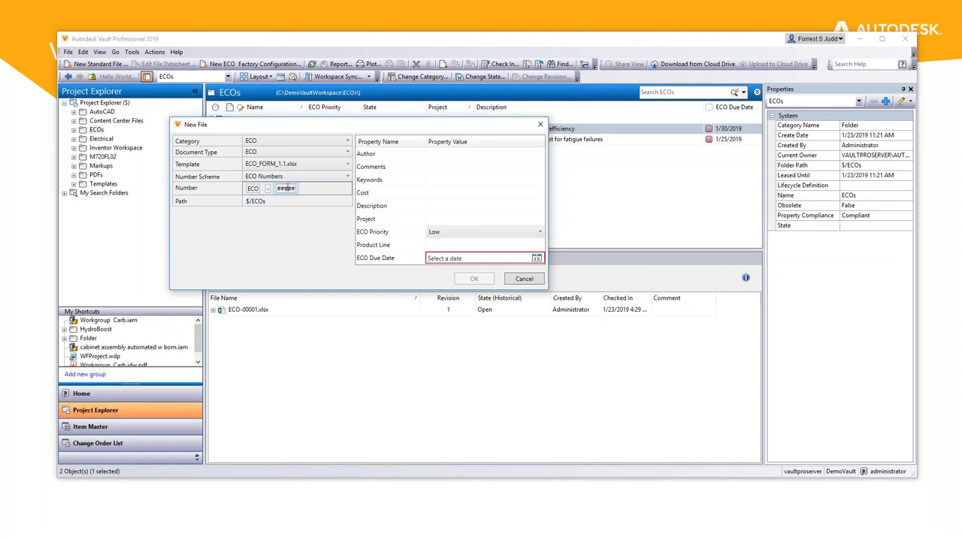
pyautogui.click(449, 154)
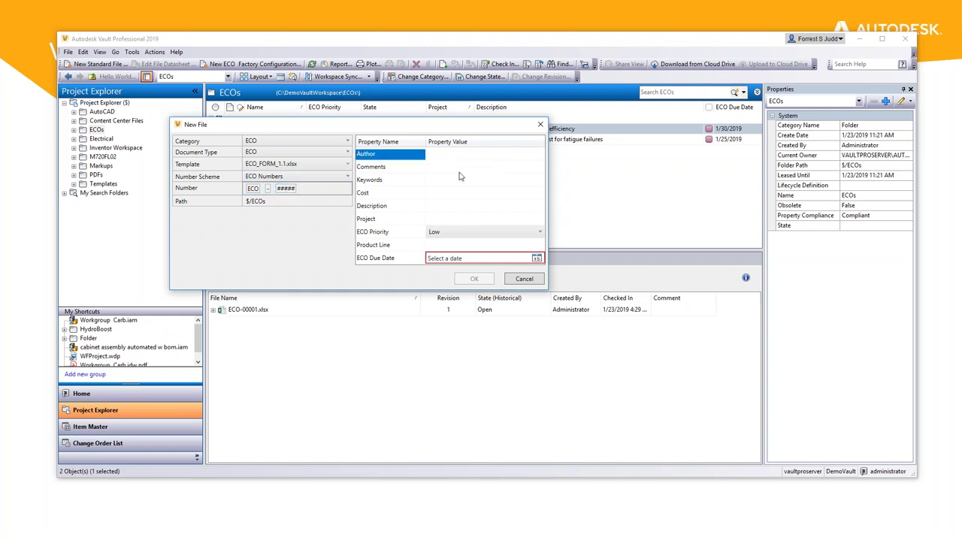
pyautogui.write('FSJ')
pyautogui.click(458, 166)
pyautogui.write('Hydroboost Issue')
pyautogui.click(461, 184)
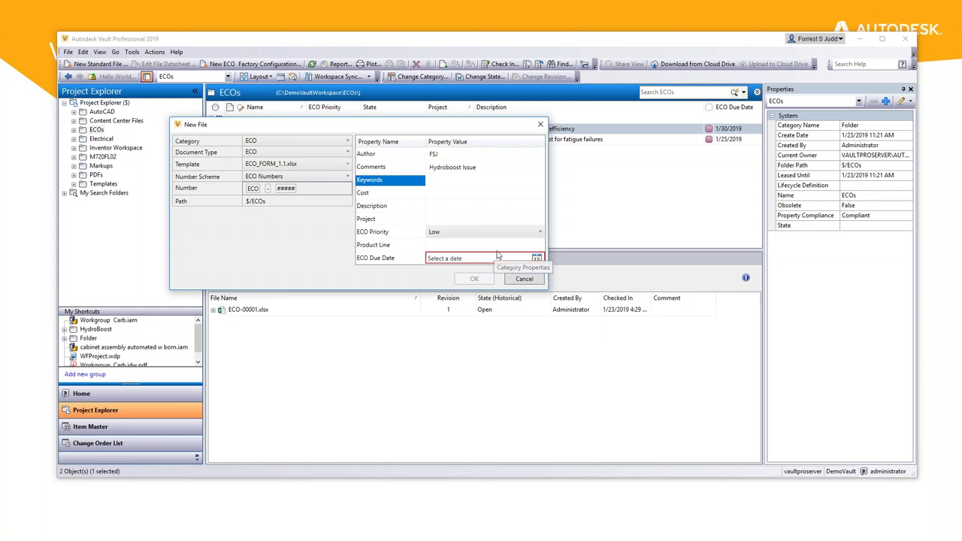
# Step: Set the ECO due date to 1/26/2019 and priority to High, create the ECO and select its new file
pyautogui.click(536, 258)
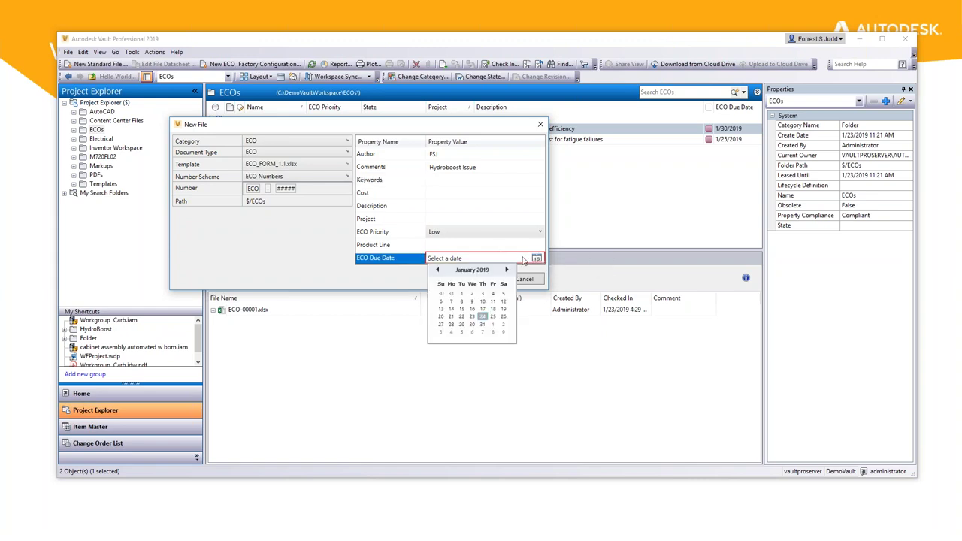
pyautogui.click(503, 317)
pyautogui.click(536, 232)
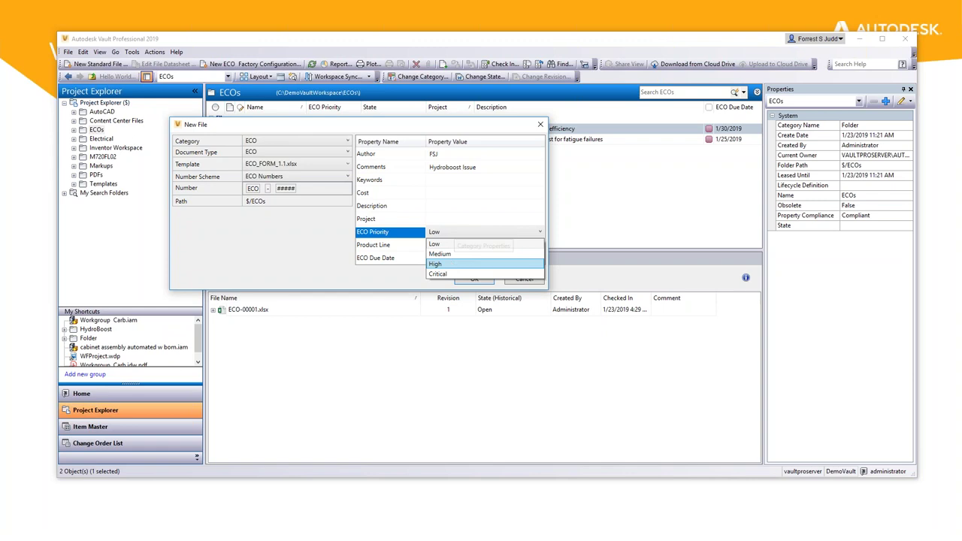
pyautogui.click(436, 264)
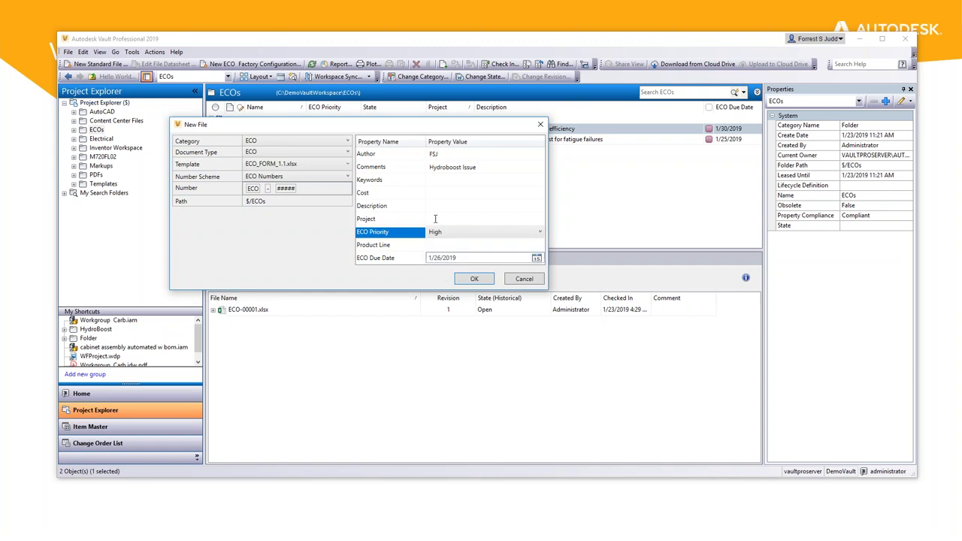
pyautogui.click(473, 280)
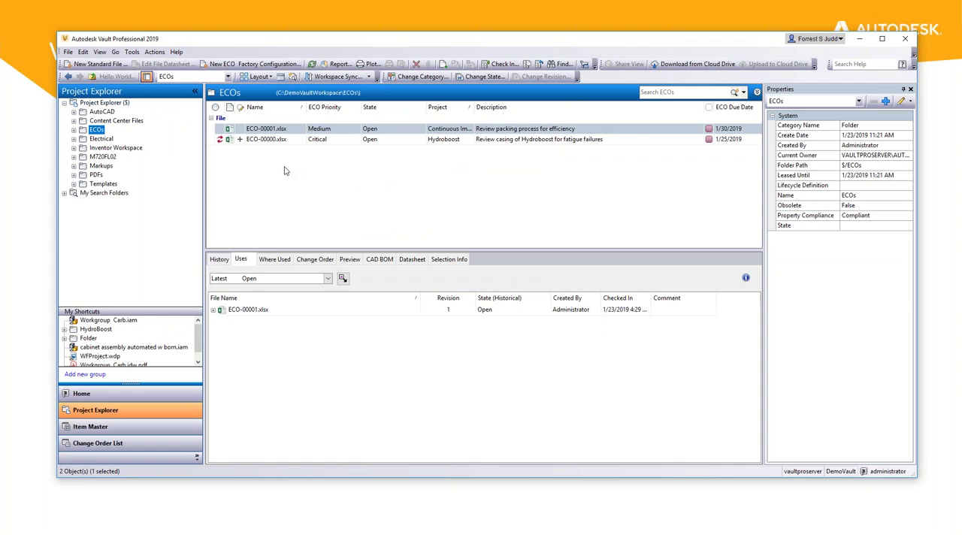
pyautogui.click(268, 131)
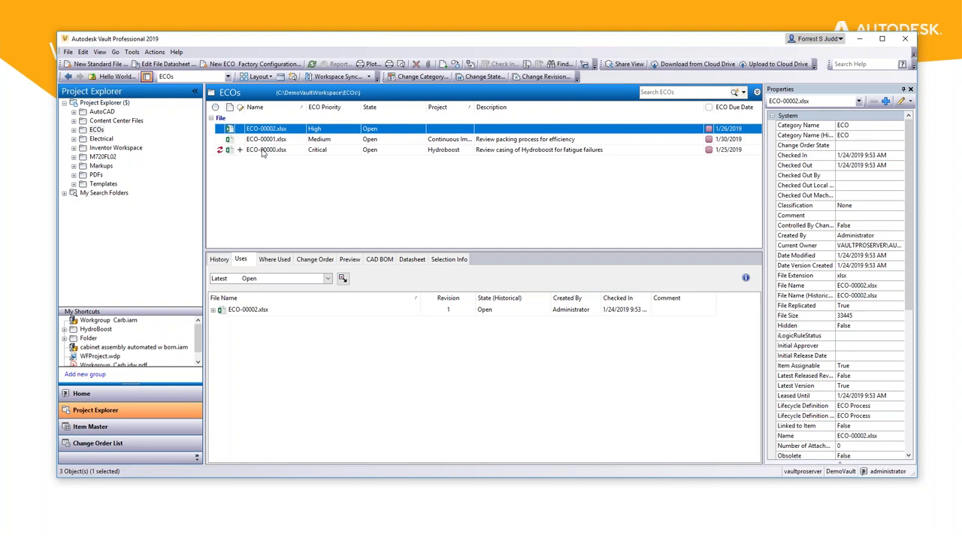
# Step: Start a new standard file in the ECOs folder and compare the properties of the Engineering and Office categories
pyautogui.click(97, 130)
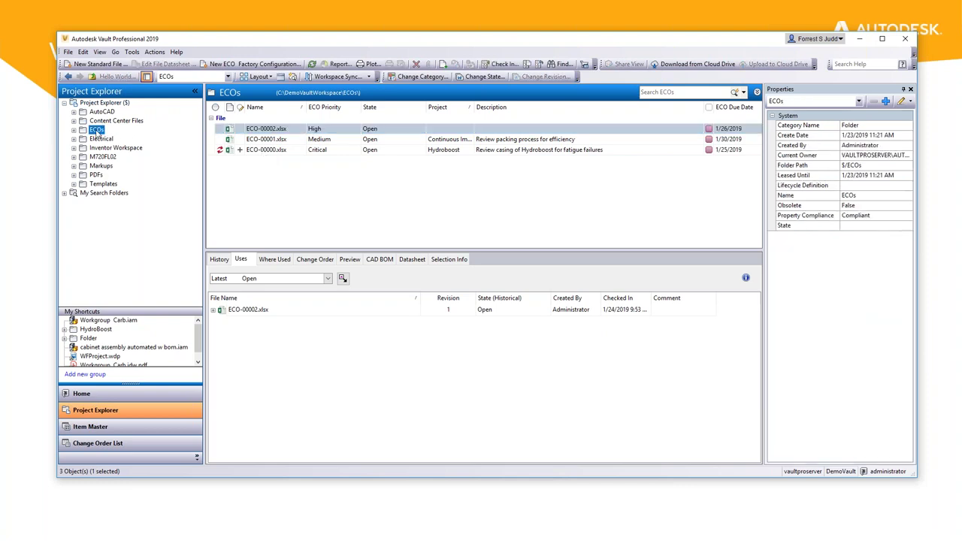
pyautogui.rightClick(97, 131)
pyautogui.click(126, 160)
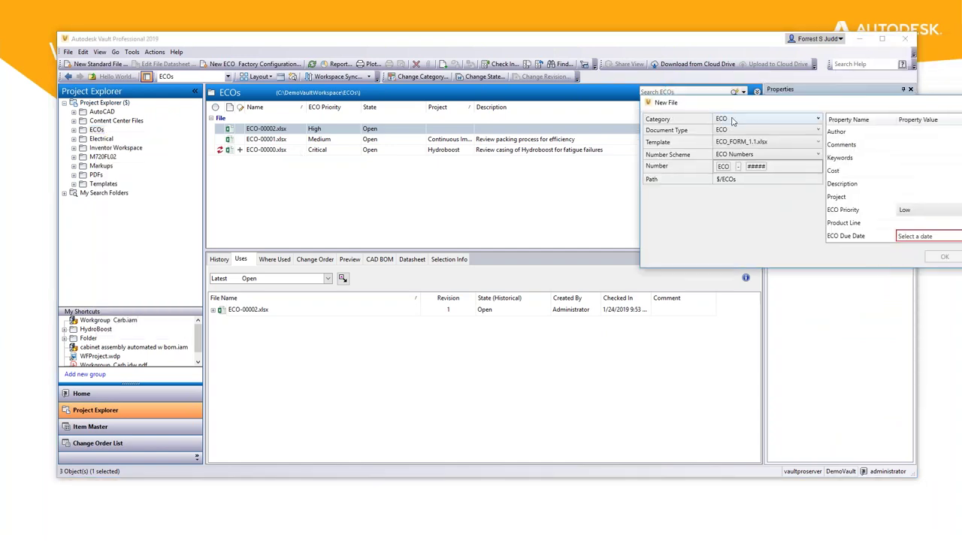
pyautogui.moveTo(799, 100); pyautogui.dragTo(350, 88)
pyautogui.click(339, 111)
pyautogui.click(308, 127)
pyautogui.moveTo(560, 130)
pyautogui.mouseDown()
pyautogui.moveTo(559, 174)
pyautogui.moveTo(559, 130)
pyautogui.mouseUp()
pyautogui.click(314, 106)
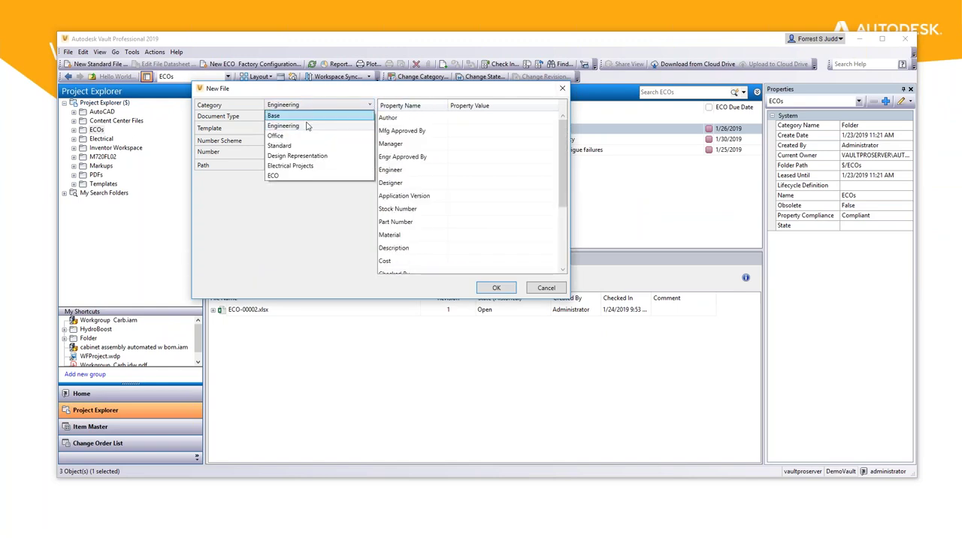
pyautogui.click(301, 136)
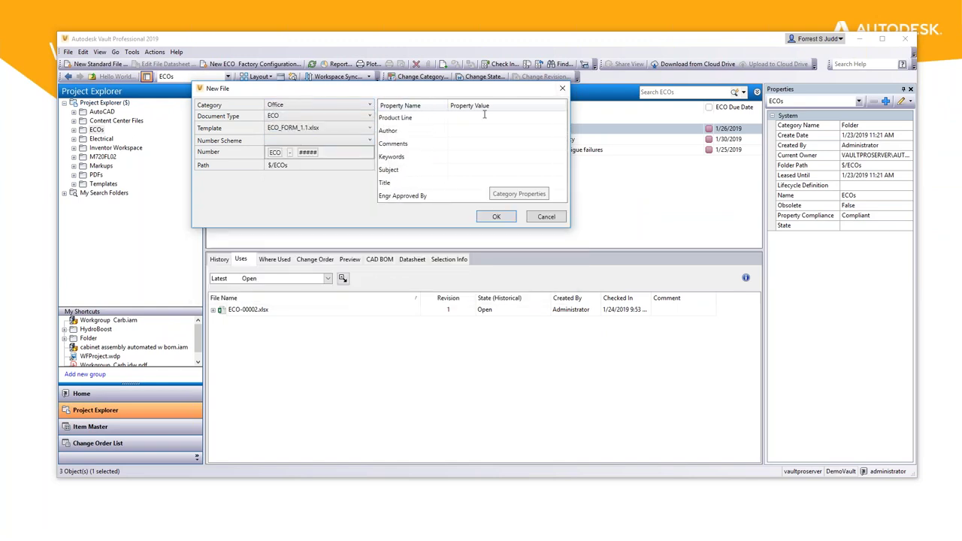
# Step: Switch the new file's category to Base, Engineering and Standard to examine the properties each one offers
pyautogui.click(316, 109)
pyautogui.click(312, 119)
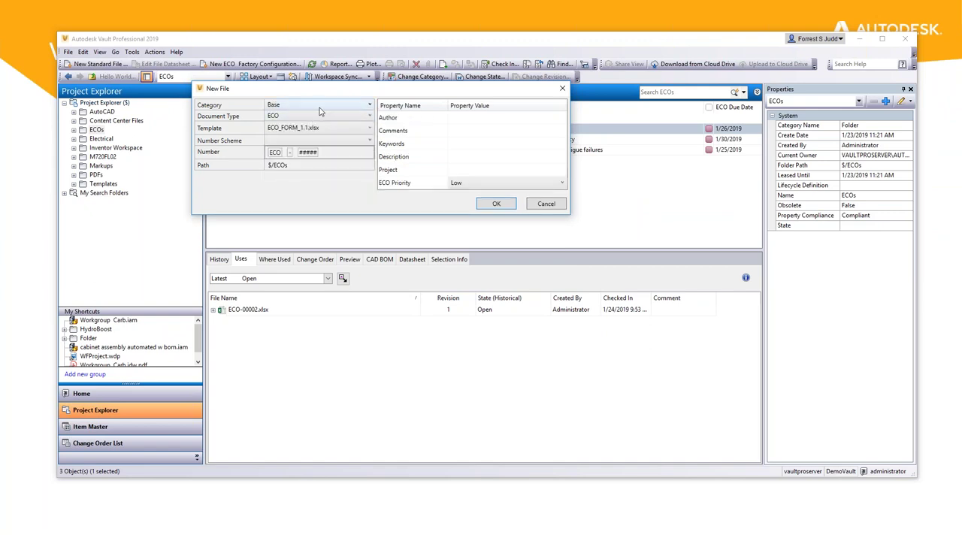
pyautogui.click(320, 109)
pyautogui.click(321, 127)
pyautogui.click(319, 107)
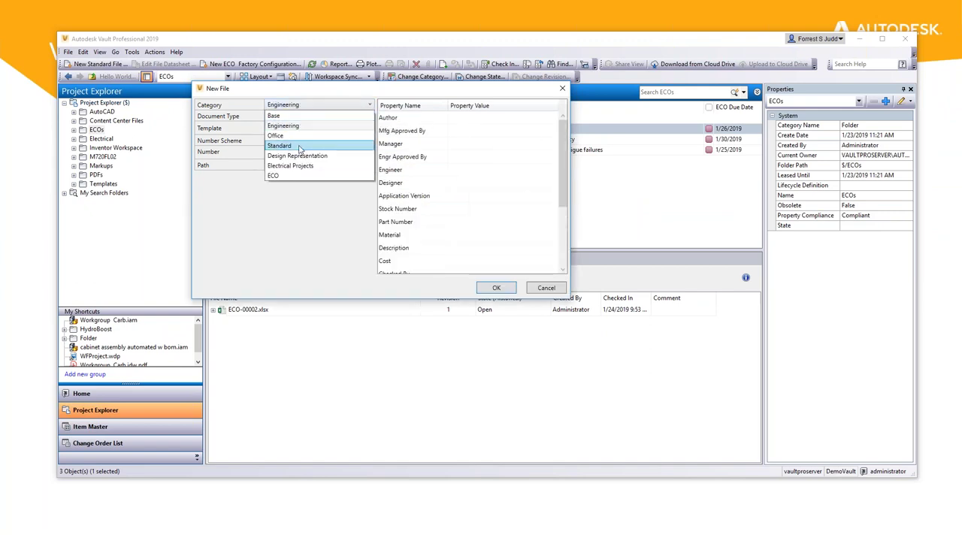
pyautogui.click(301, 150)
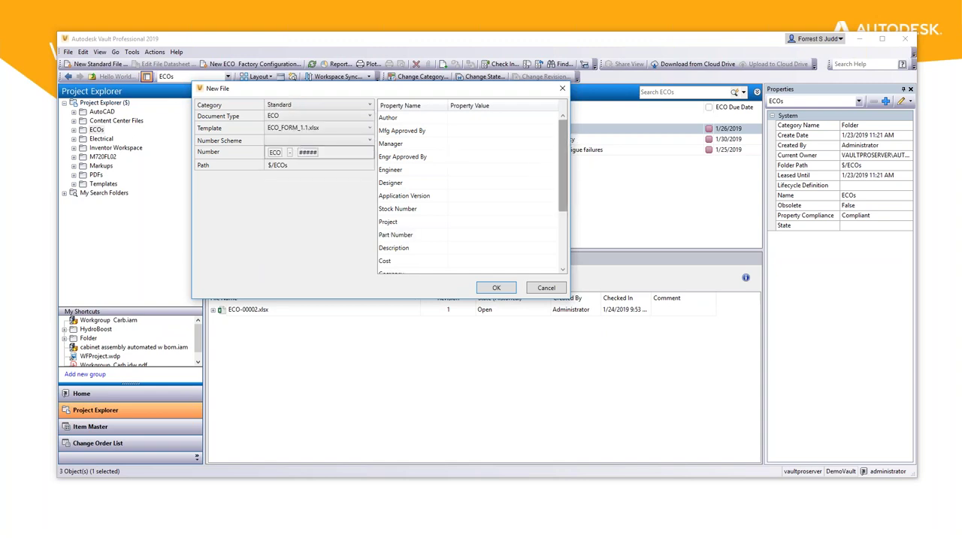
# Step: Examine the templates offered for the Office Document, Inventor, AutoCAD Drawings and ECO document types
pyautogui.click(273, 118)
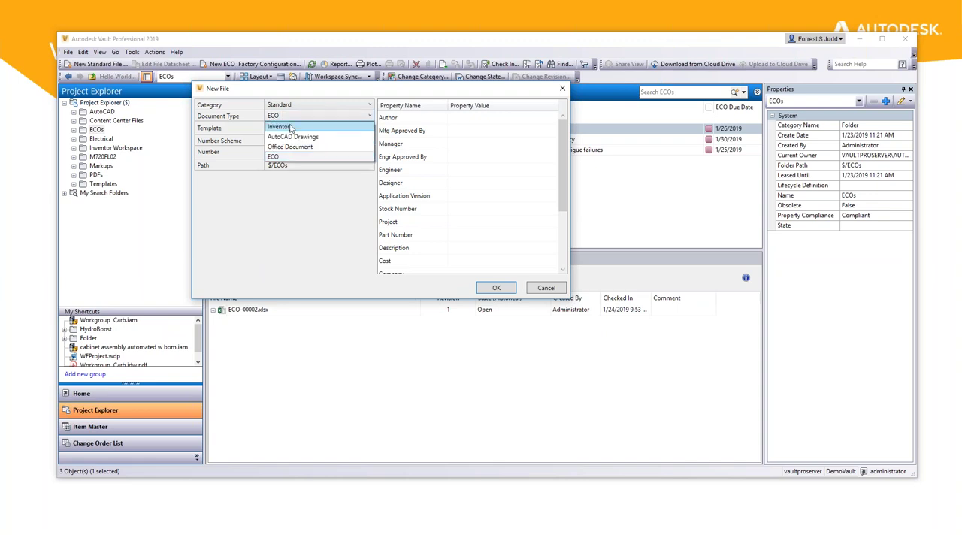
pyautogui.click(285, 149)
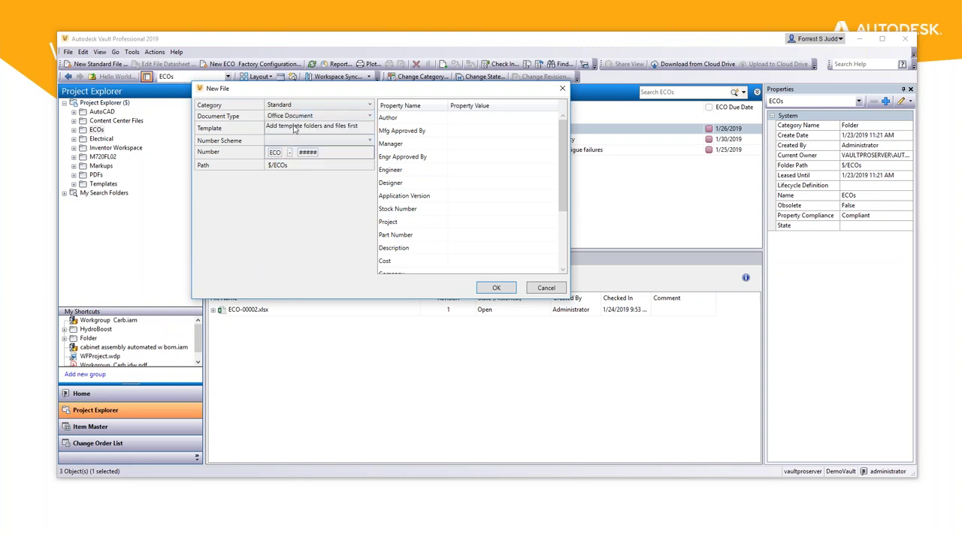
pyautogui.click(293, 119)
pyautogui.click(291, 128)
pyautogui.click(293, 117)
pyautogui.click(293, 136)
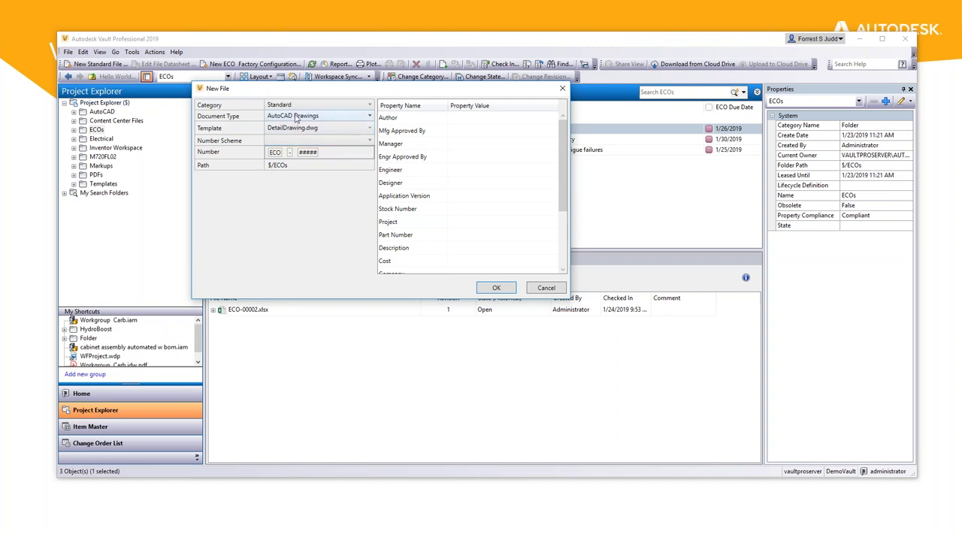
pyautogui.click(294, 117)
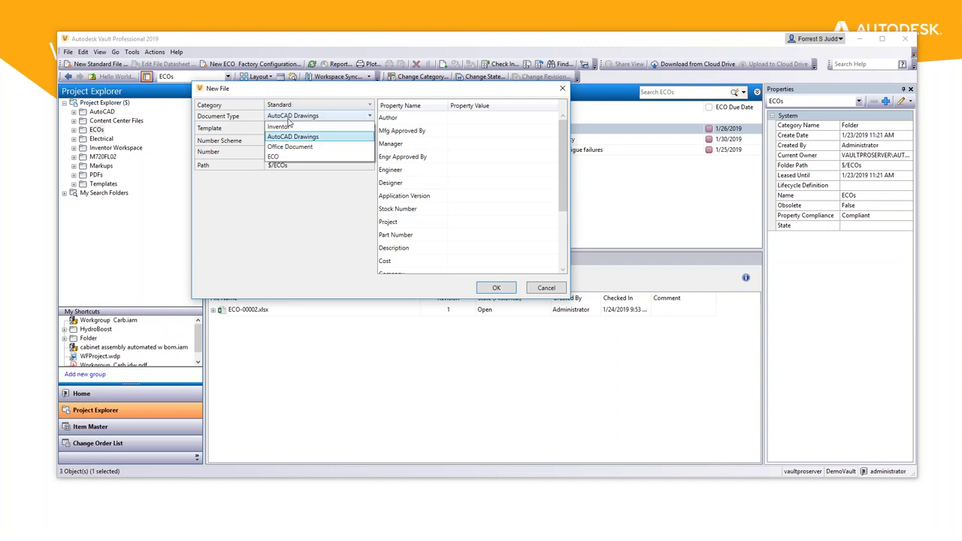
pyautogui.click(284, 157)
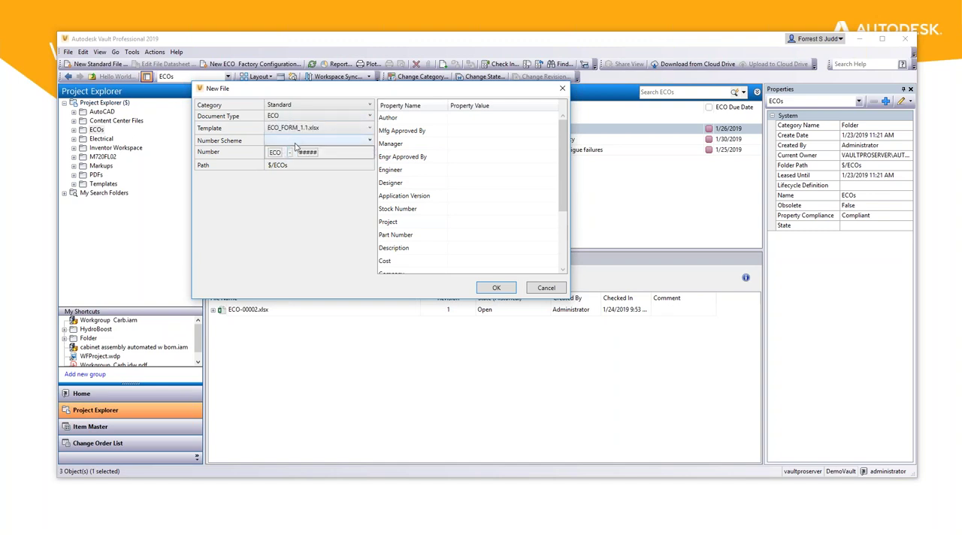
# Step: View the number formats of the Sequential and MPA numbering schemes and close the dialog without creating the file
pyautogui.click(296, 142)
pyautogui.click(285, 151)
pyautogui.click(304, 142)
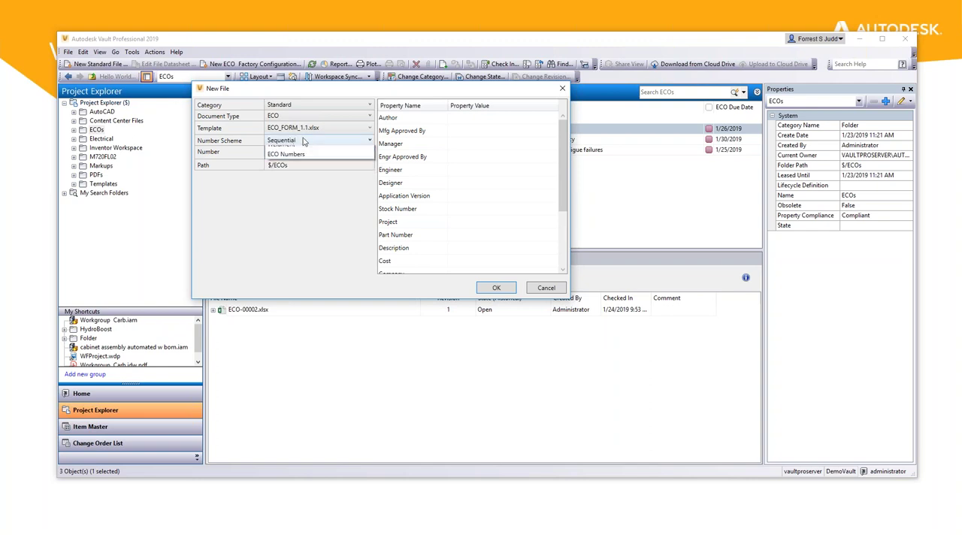
pyautogui.click(290, 172)
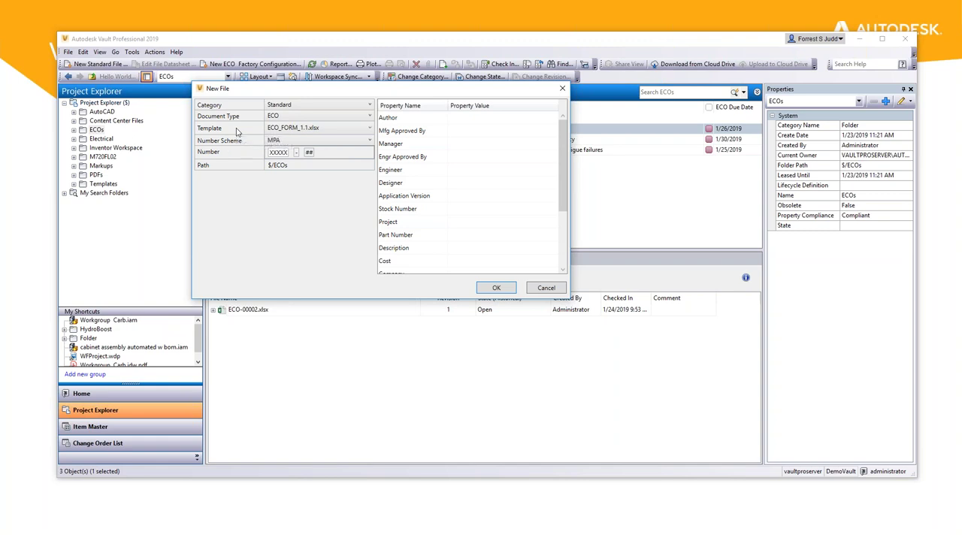
pyautogui.click(562, 88)
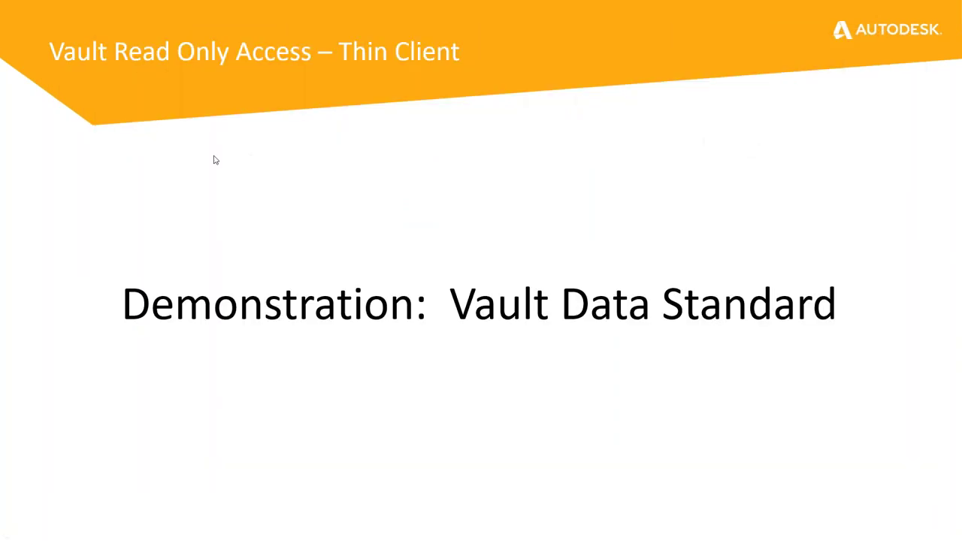